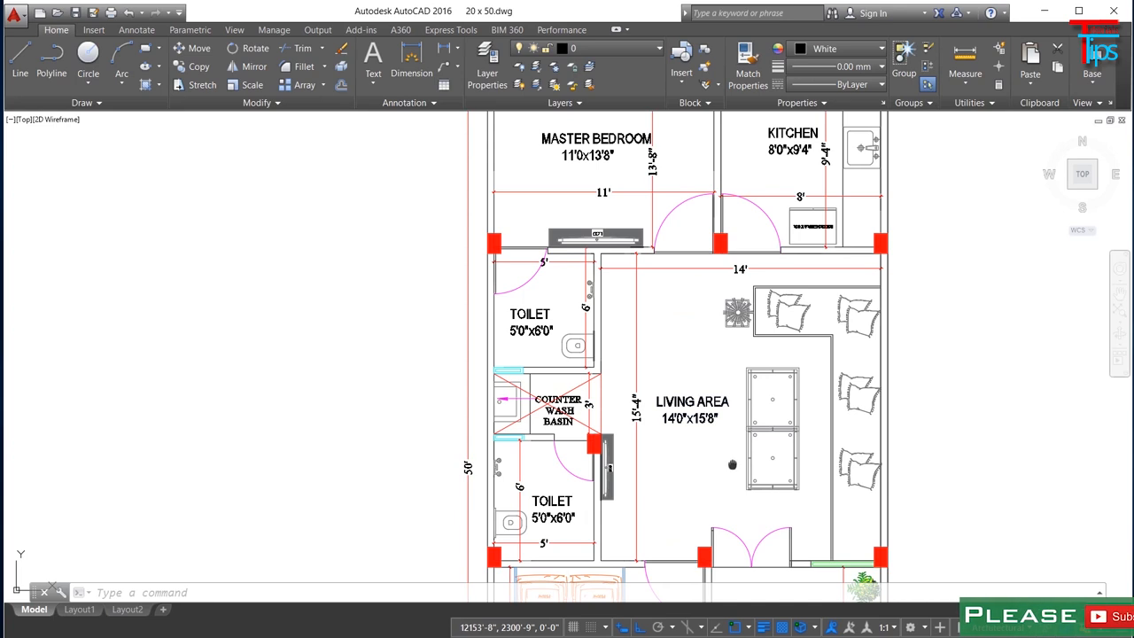
- Examine the 20' x 50' house plan's rooms and dimensions, from the master bedroom and kitchen to the toilets, living area and parking
mouse_move(680, 373)
middle_down()
mouse_move(697, 299)
mouse_move(695, 221)
mouse_move(777, 557)
middle_up()
scroll(777, 558, up, 2)
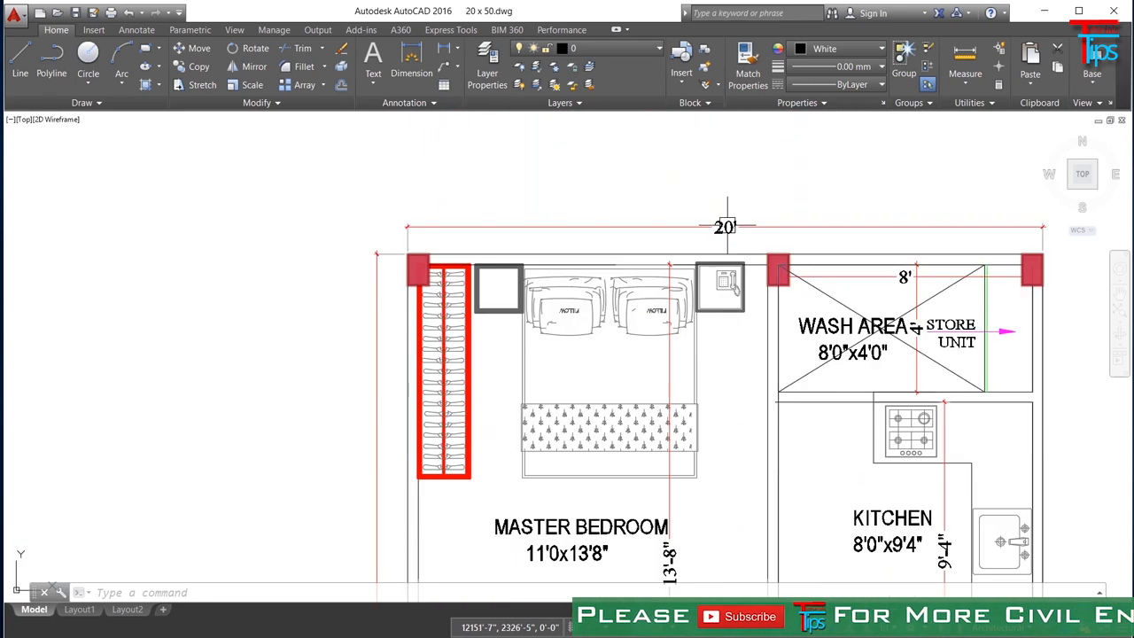
scroll(776, 558, down, 2)
middle_drag(536, 580, 530, 445)
scroll(530, 446, up, 4)
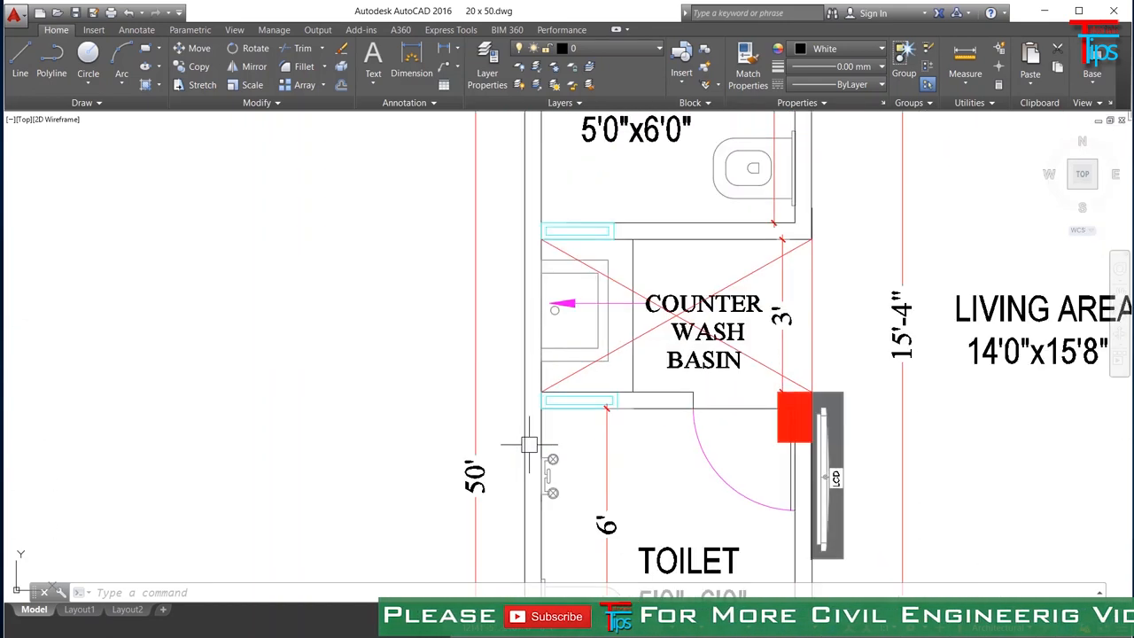
scroll(531, 450, down, 5)
middle_drag(677, 396, 704, 457)
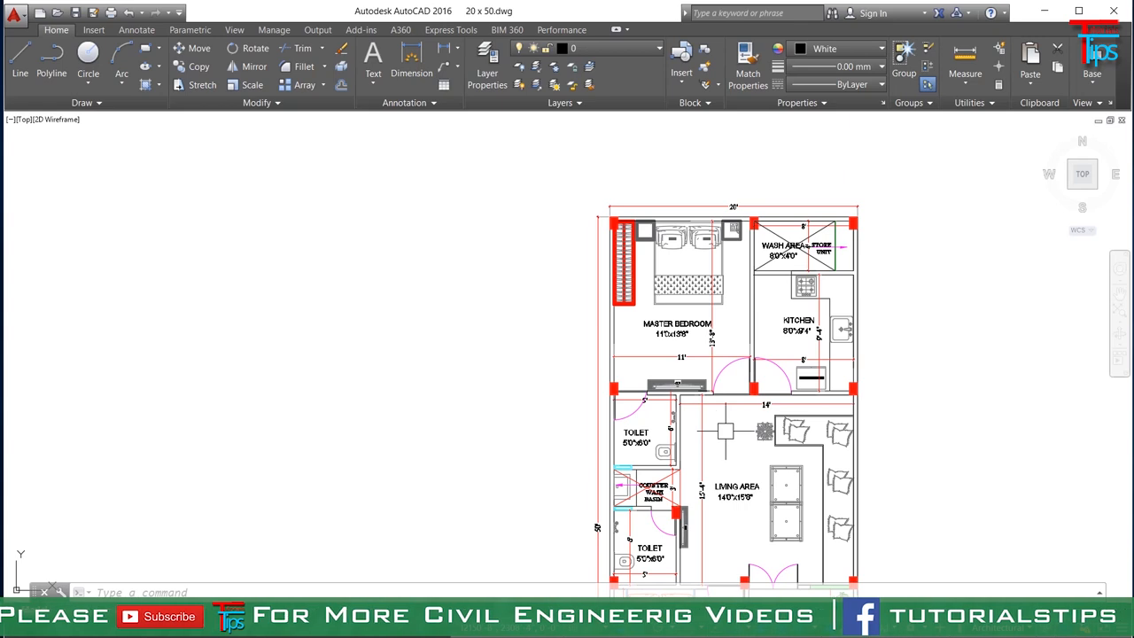
middle_drag(735, 443, 791, 377)
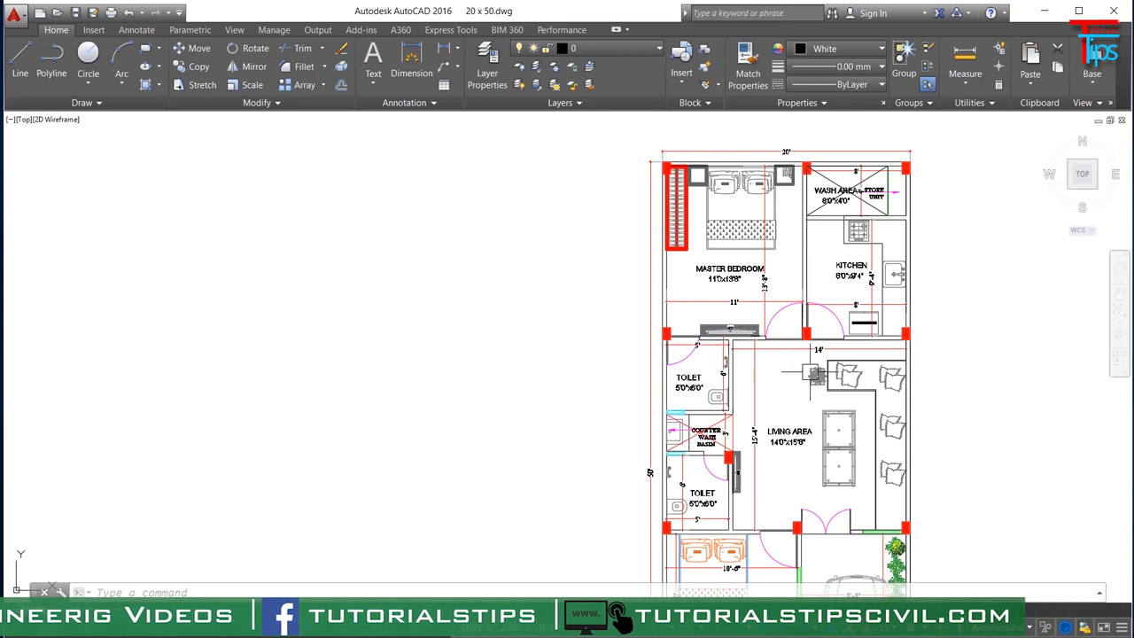
middle_drag(793, 432, 821, 423)
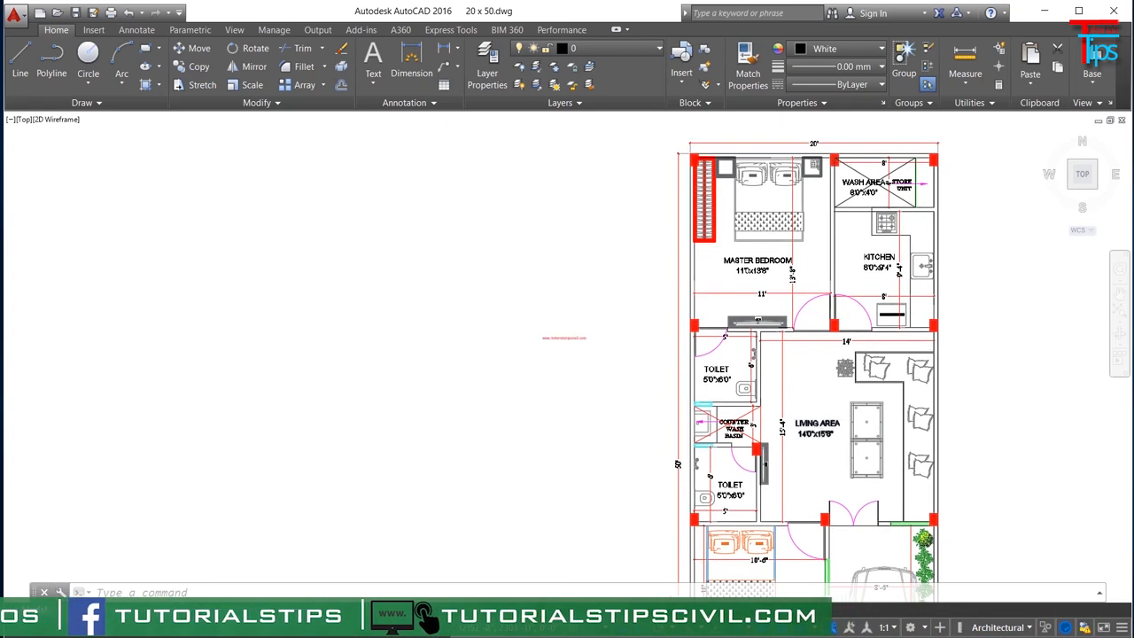
scroll(784, 224, down, 2)
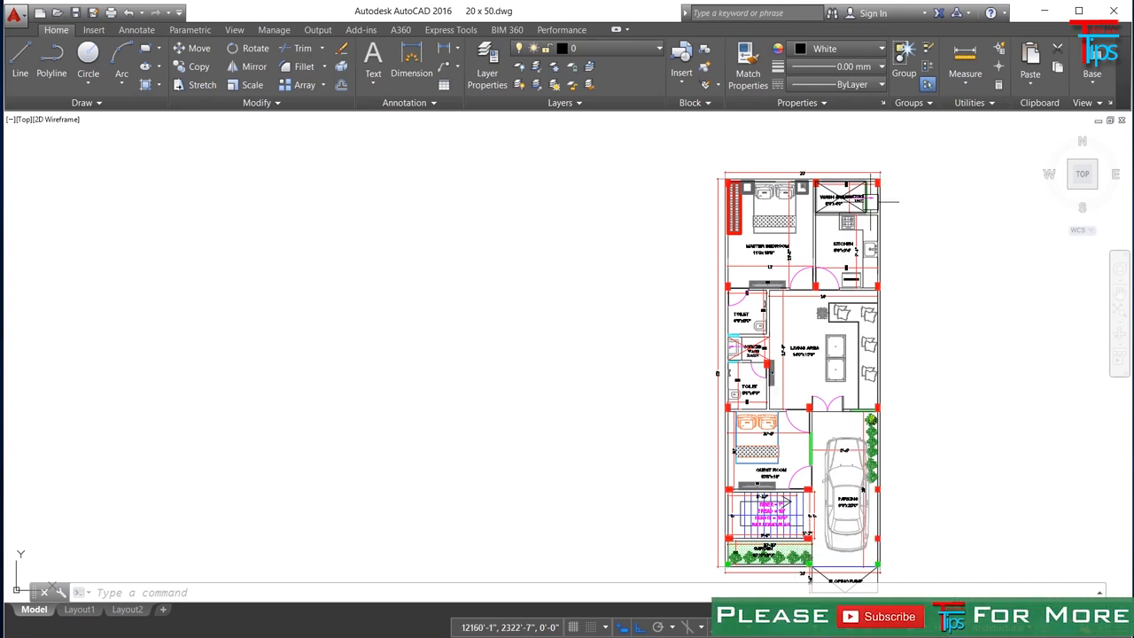
scroll(807, 343, up, 4)
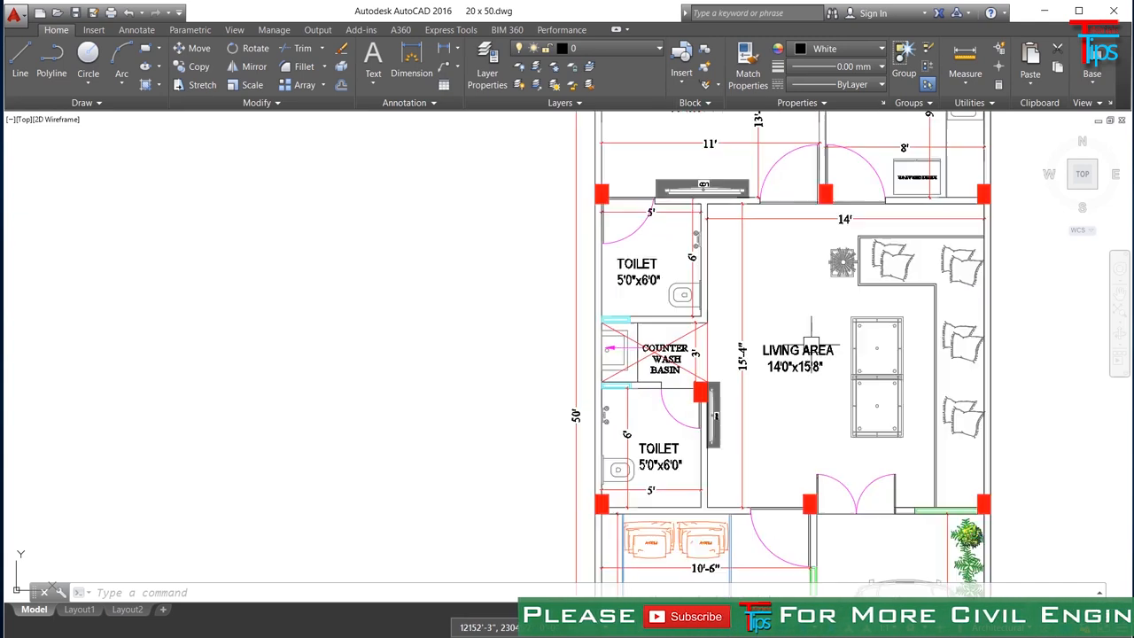
middle_drag(841, 263, 825, 546)
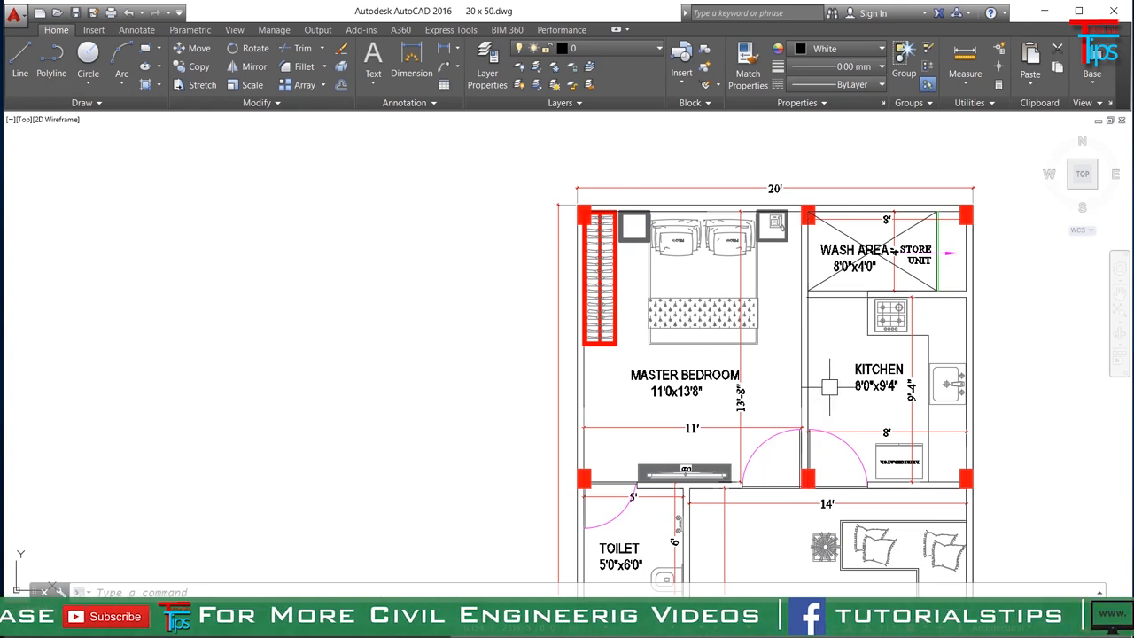
middle_drag(830, 387, 860, 420)
scroll(806, 393, down, 2)
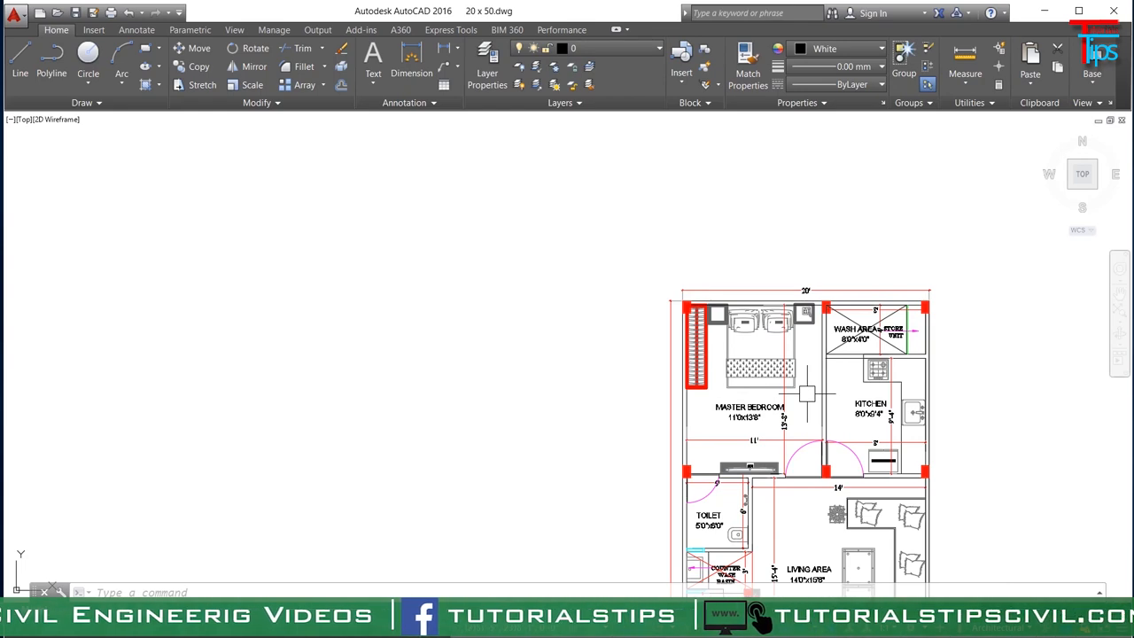
scroll(814, 413, up, 2)
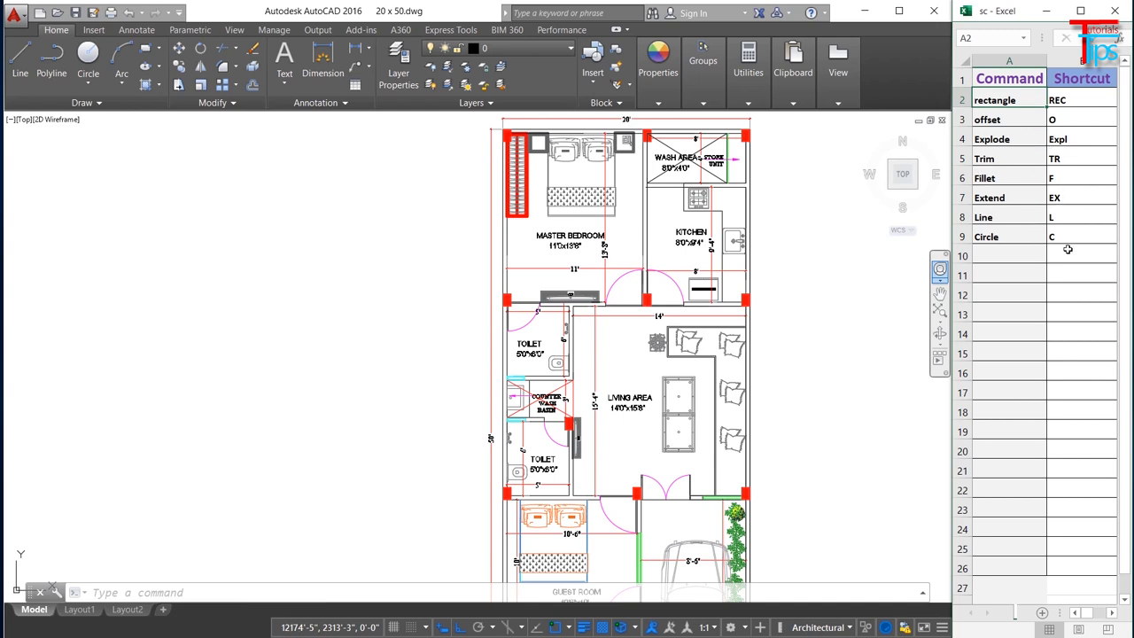
- Review the command shortcut list in the Excel sheet alongside the reference floor plan
drag(1076, 274, 1001, 78)
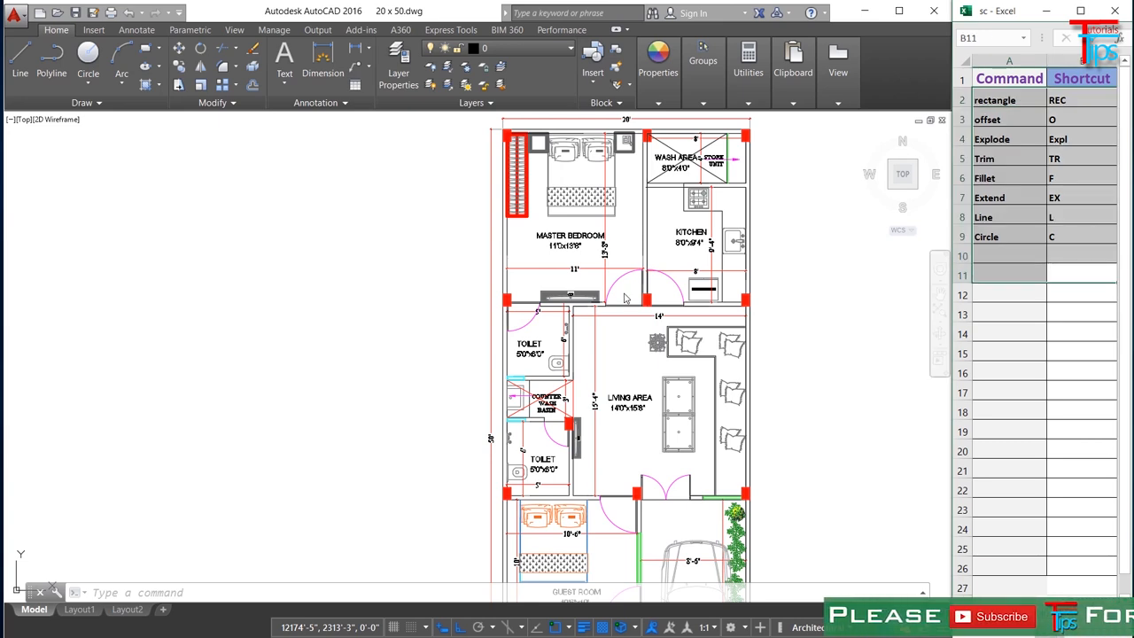
mouse_move(1059, 256)
mouse_down()
mouse_move(979, 137)
mouse_move(973, 91)
mouse_up()
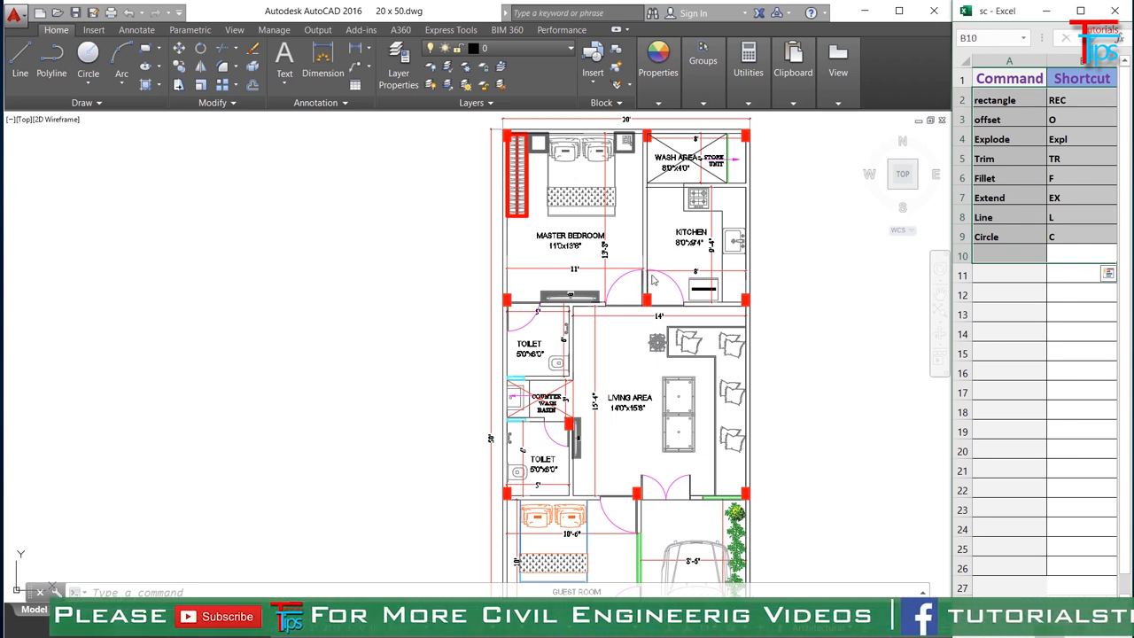
scroll(625, 294, down, 1)
scroll(625, 283, up, 2)
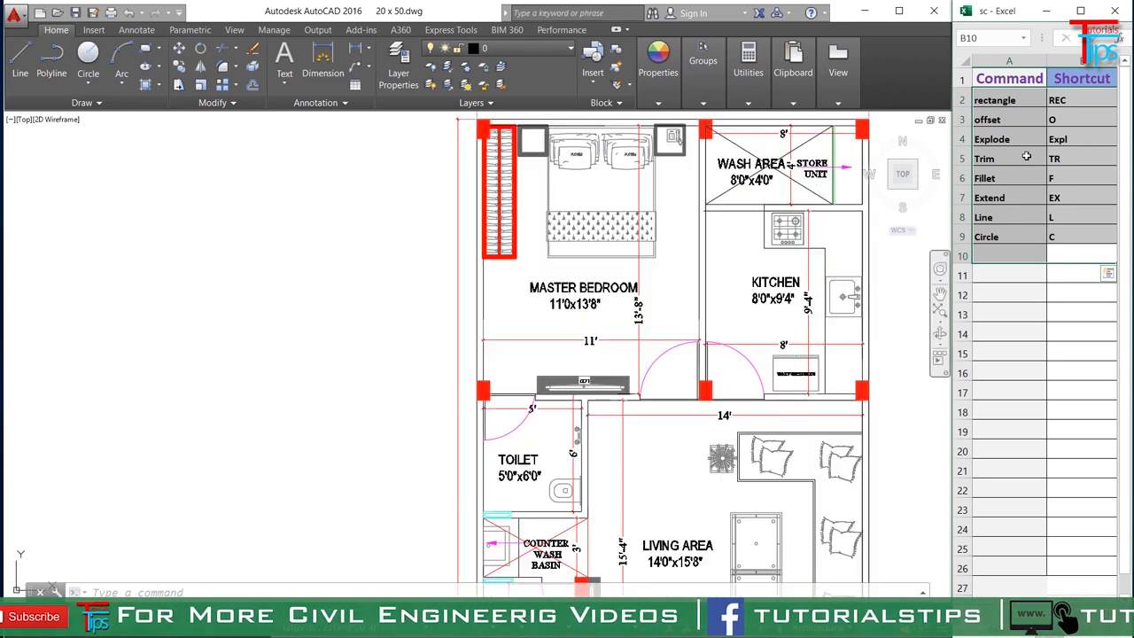
scroll(560, 218, down, 1)
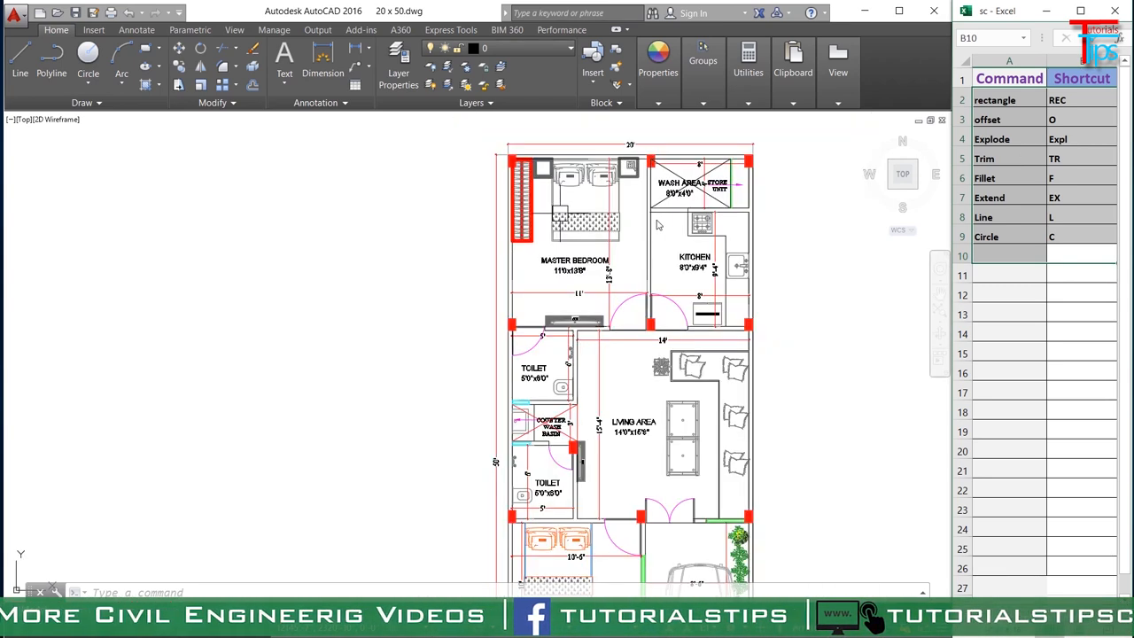
click(283, 233)
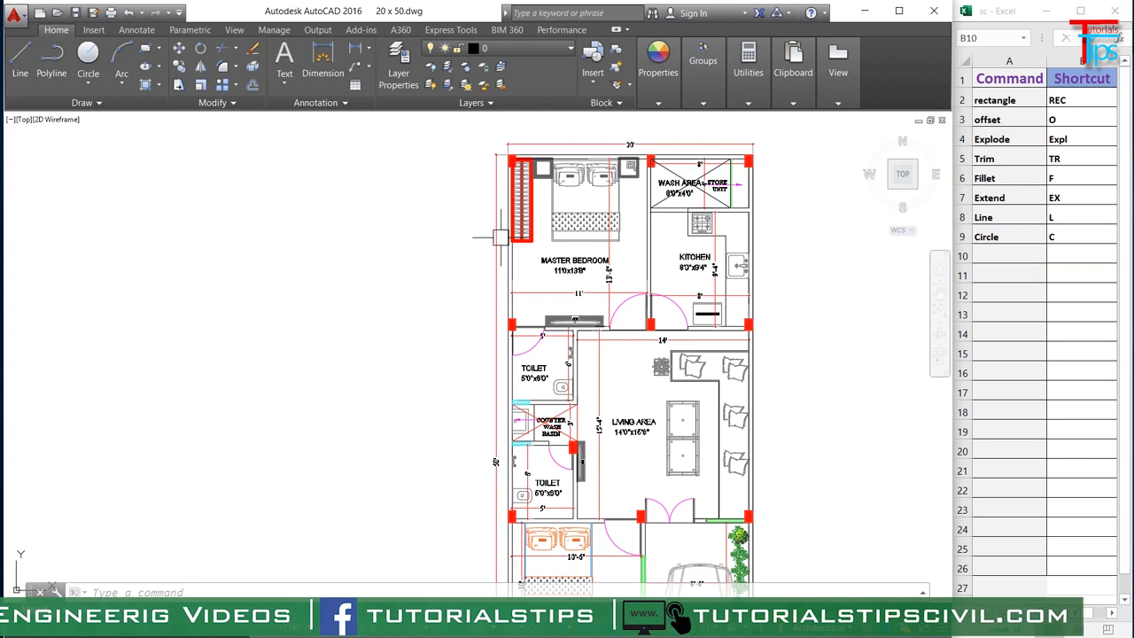
middle_drag(467, 234, 555, 228)
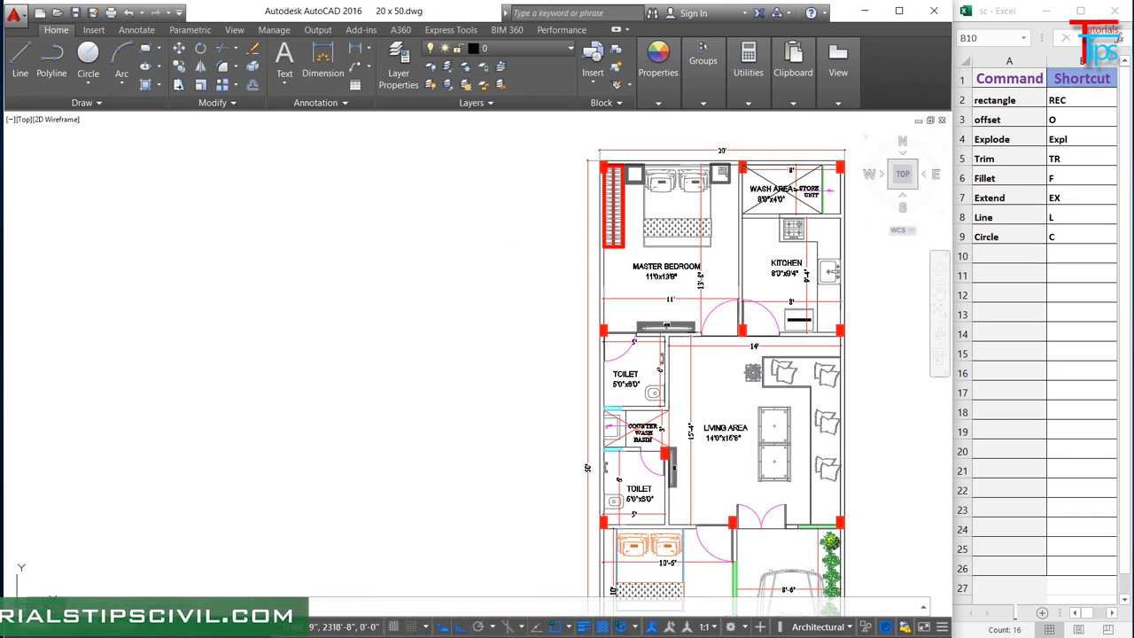
key(Escape)
key(Escape)
key(Escape)
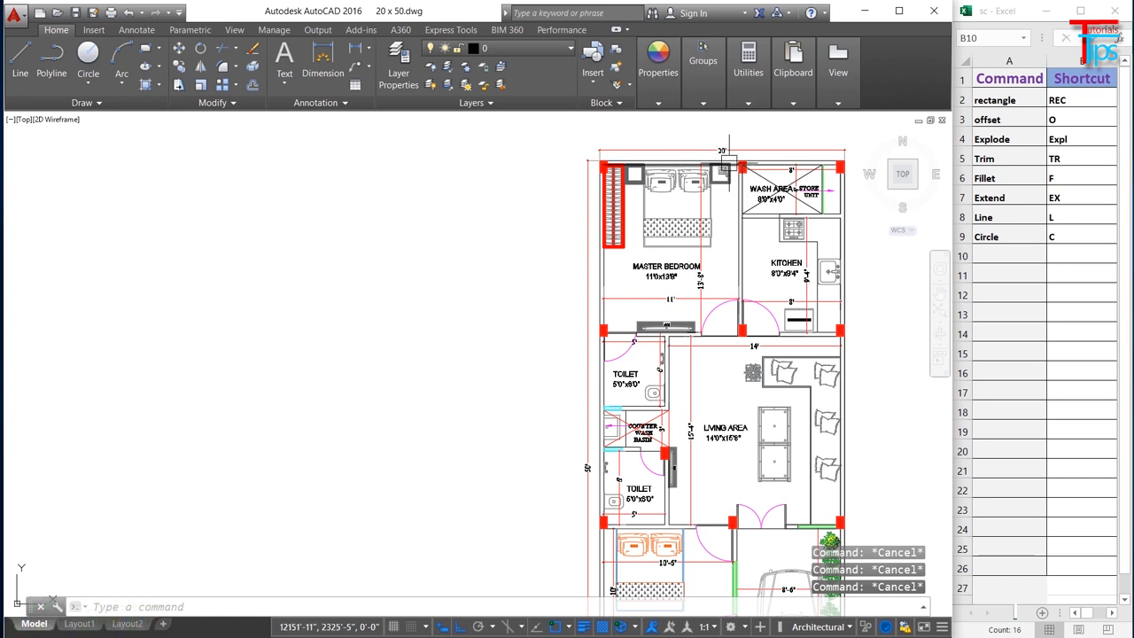
- Draw a rectangle 20' wide and 50' high in the empty space beside the reference plan
mouse_move(722, 172)
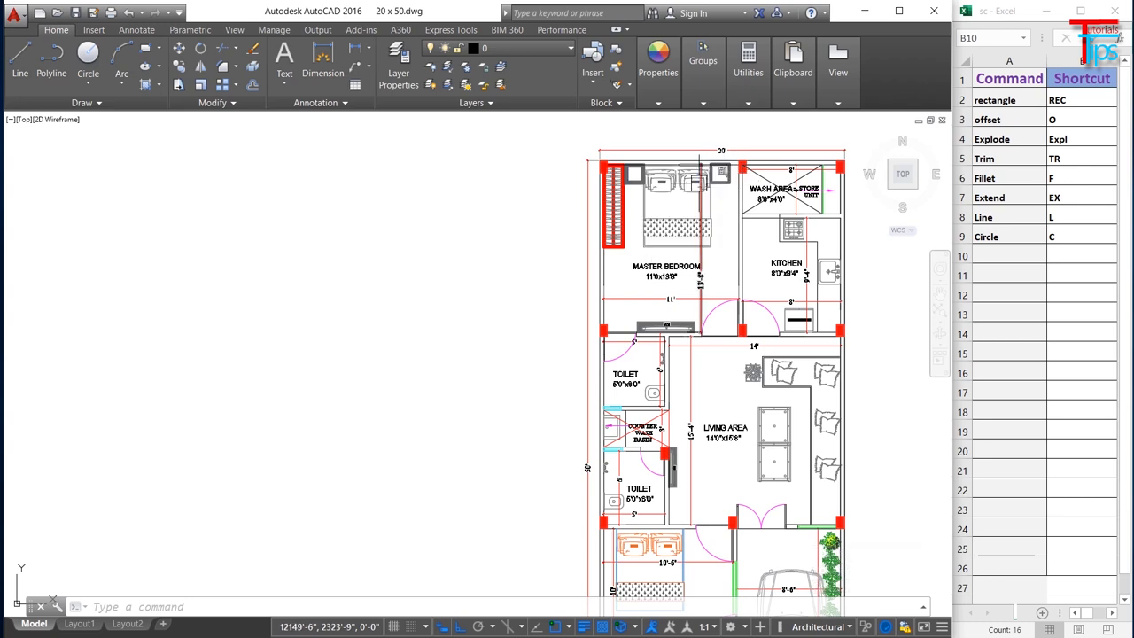
key(Escape)
key(Escape)
key(Escape)
key(Return)
text(rec)
key(Return)
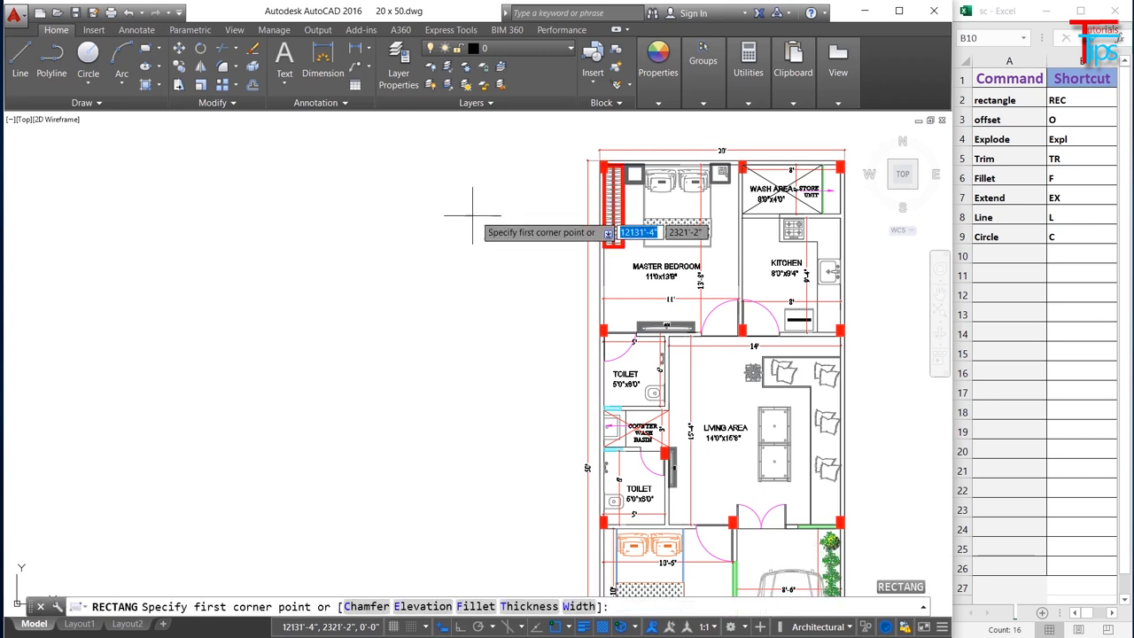
click(301, 192)
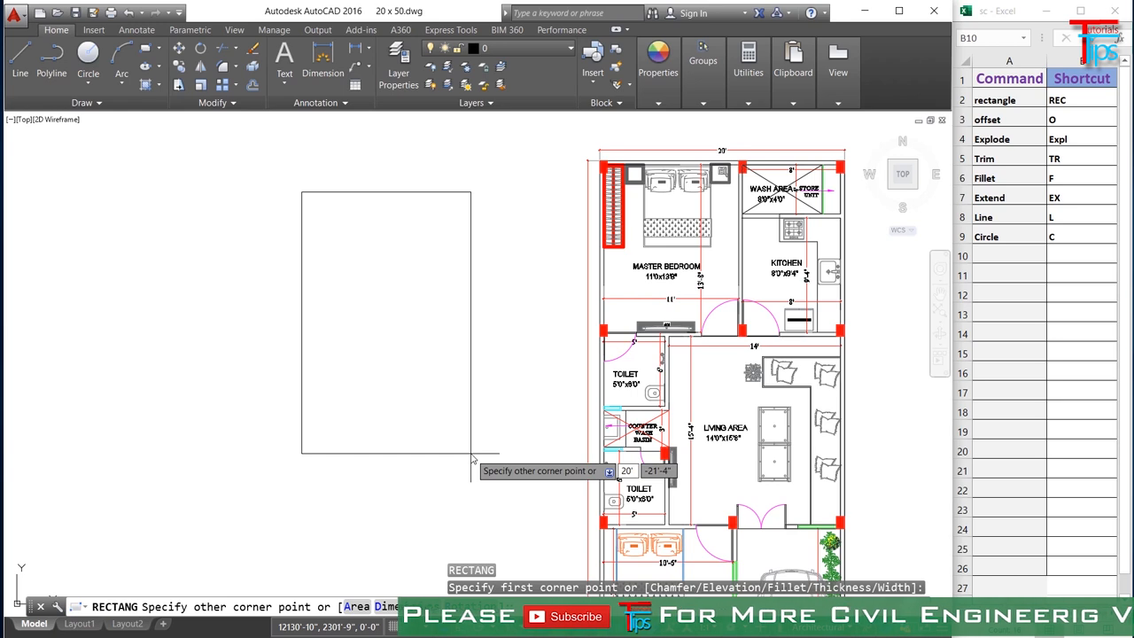
key(Tab)
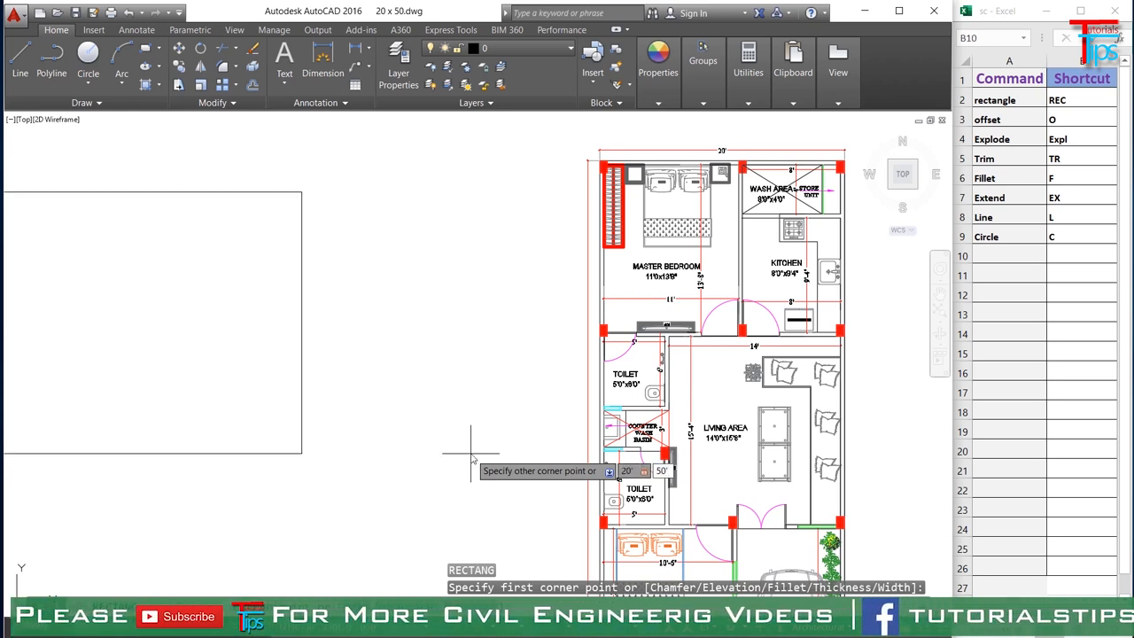
text(50)
key(Return)
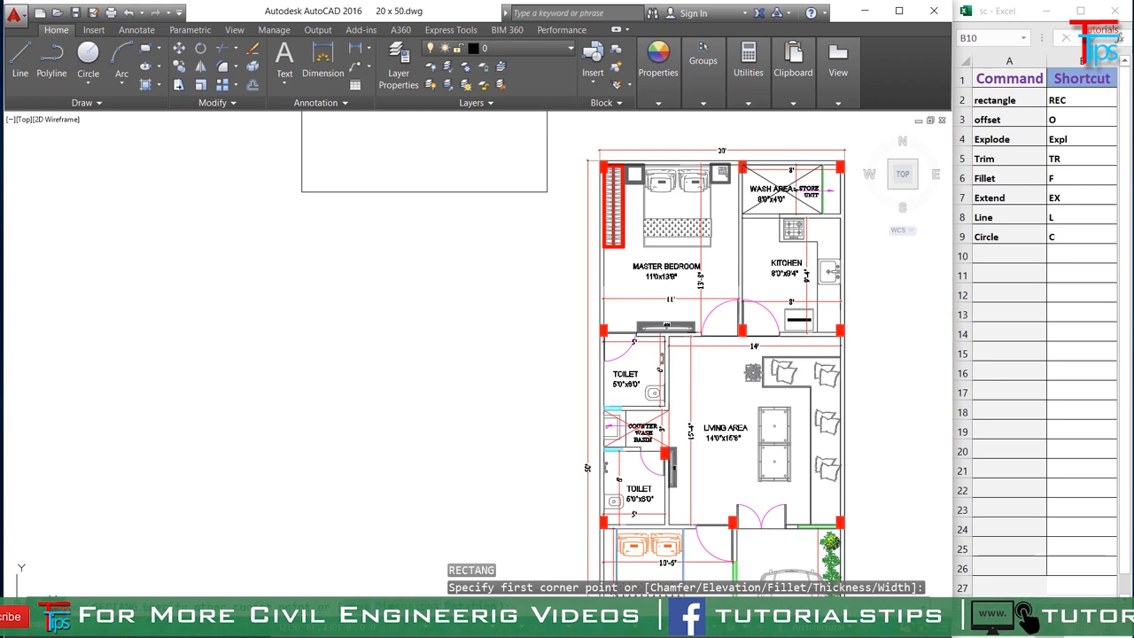
- Move the new rectangle straight down so it sits level beside the reference plan
scroll(414, 465, down, 1)
text(m)
key(Return)
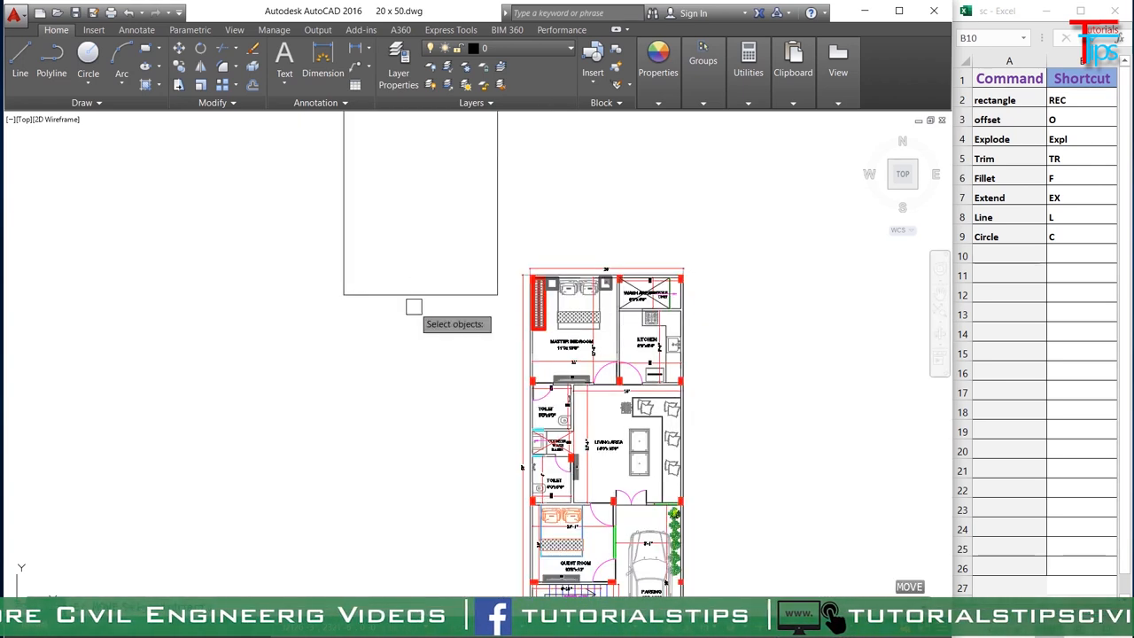
click(412, 295)
key(Return)
click(430, 310)
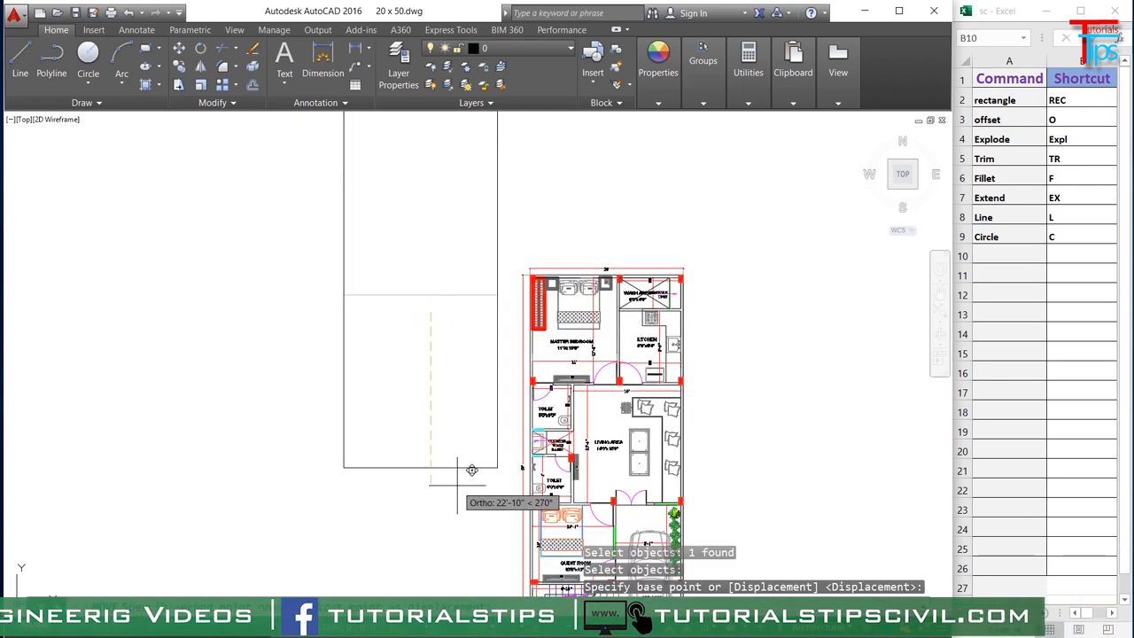
scroll(470, 467, down, 2)
key(Escape)
key(Escape)
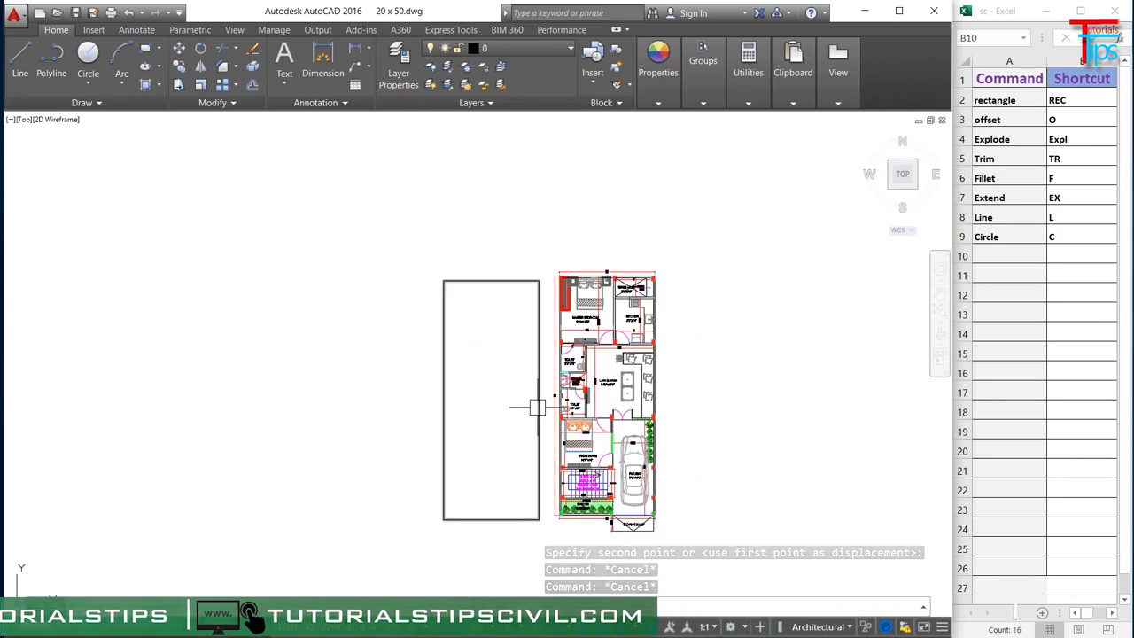
- Compare the empty plot outline with the outer walls of the reference plan
scroll(587, 314, up, 4)
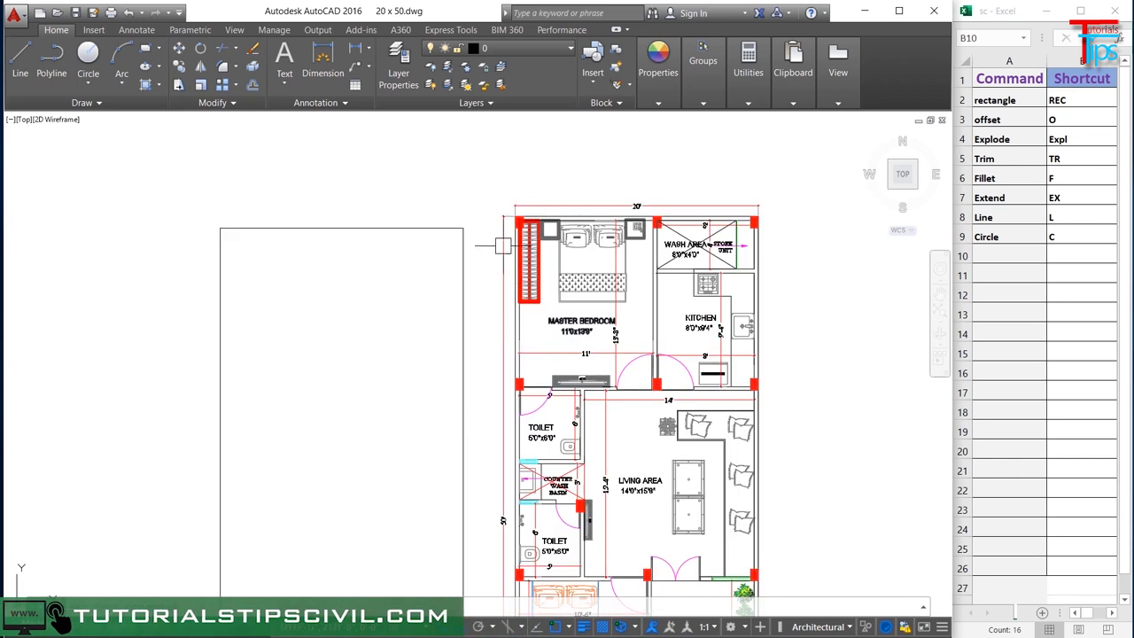
scroll(490, 416, down, 2)
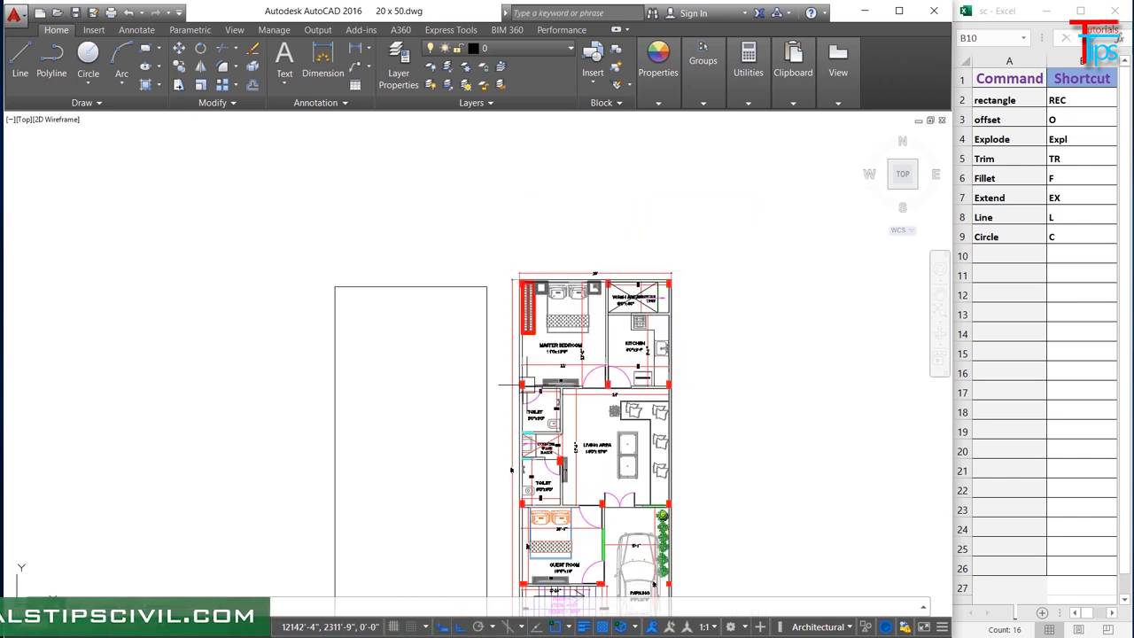
scroll(443, 398, up, 3)
key(Escape)
key(Escape)
key(Escape)
scroll(435, 328, down, 2)
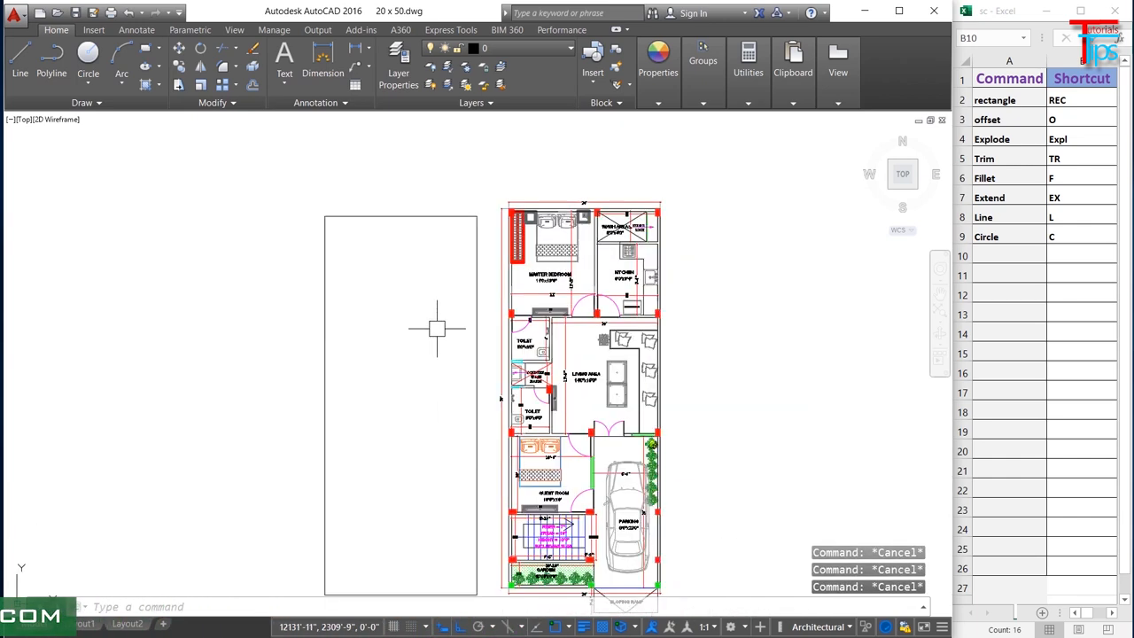
scroll(436, 326, up, 2)
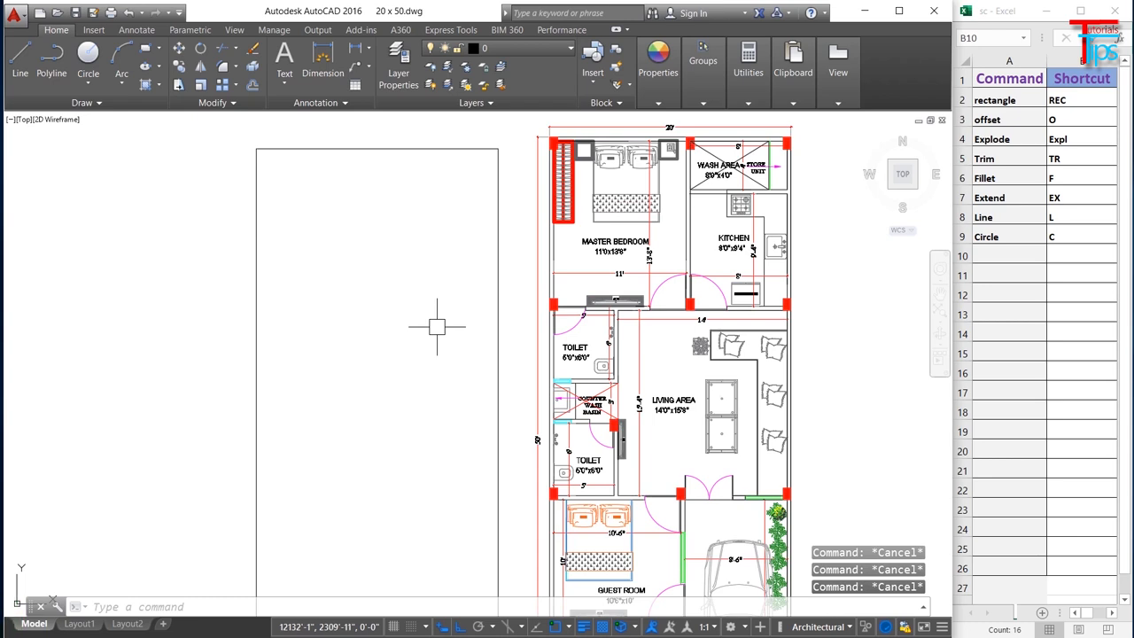
- Offset the plot rectangle 4" inward to form the outer wall thickness
key(Return)
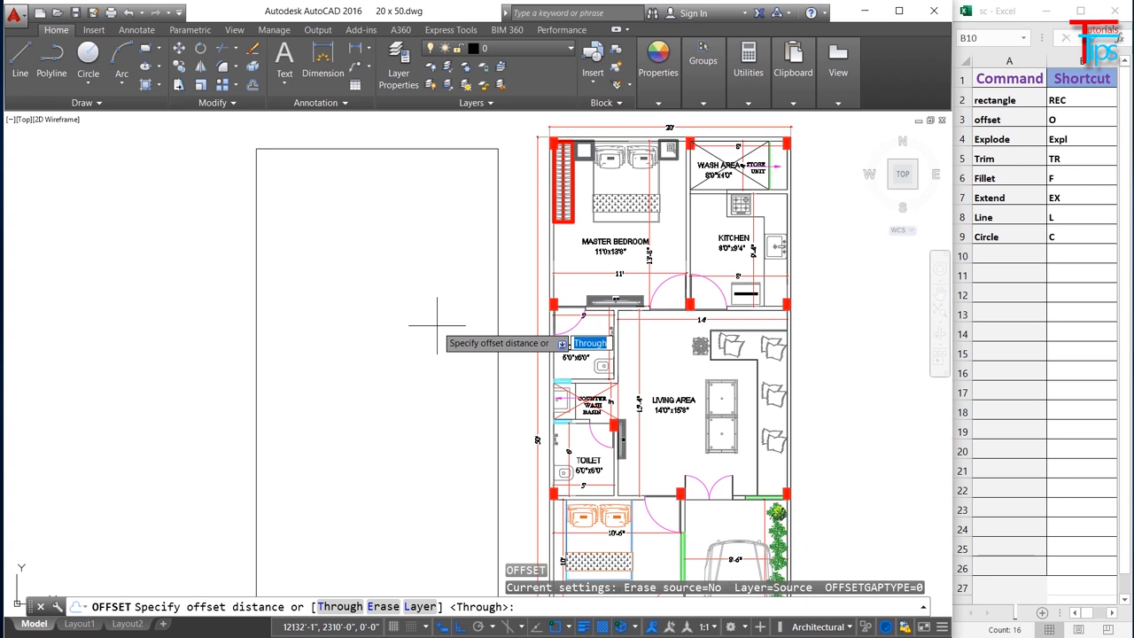
text(4)
key(Return)
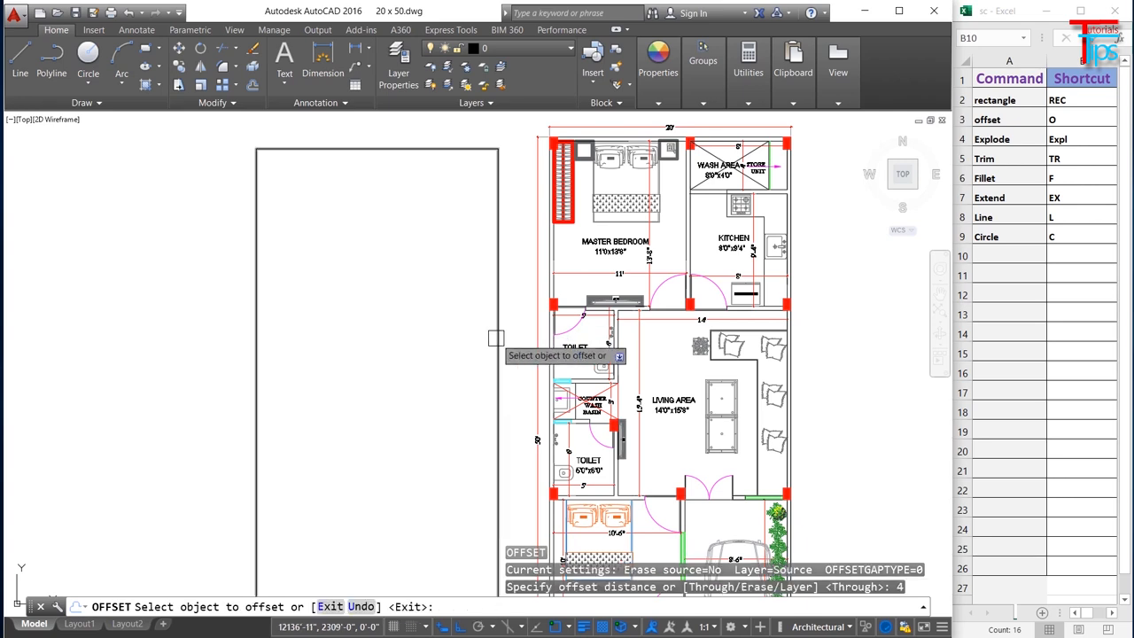
click(496, 339)
click(451, 344)
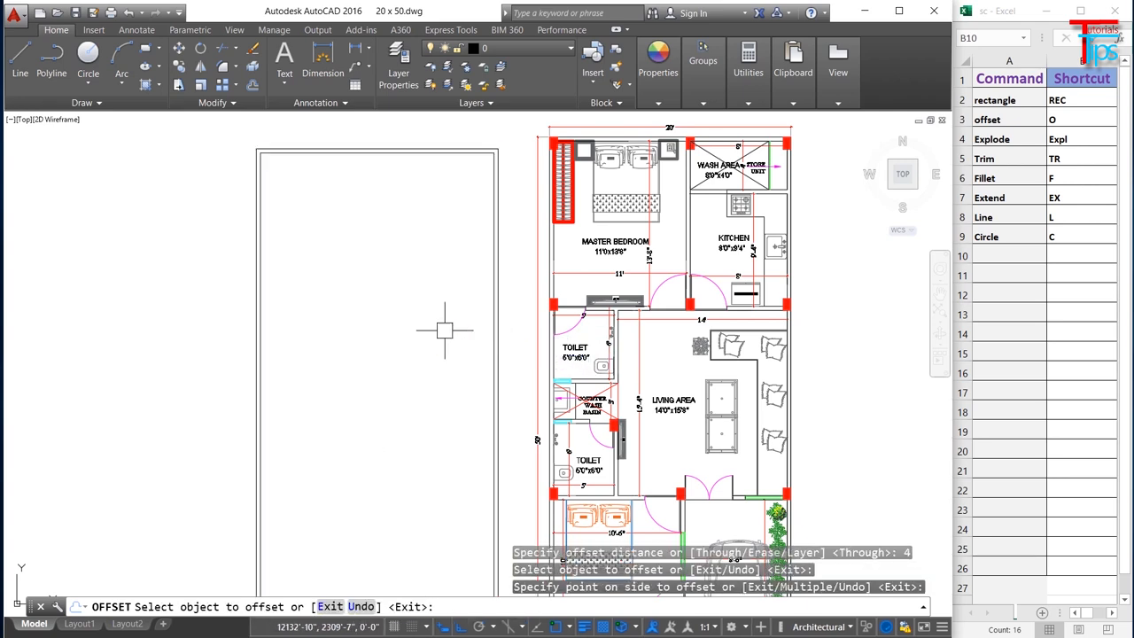
key(Escape)
key(Escape)
key(Escape)
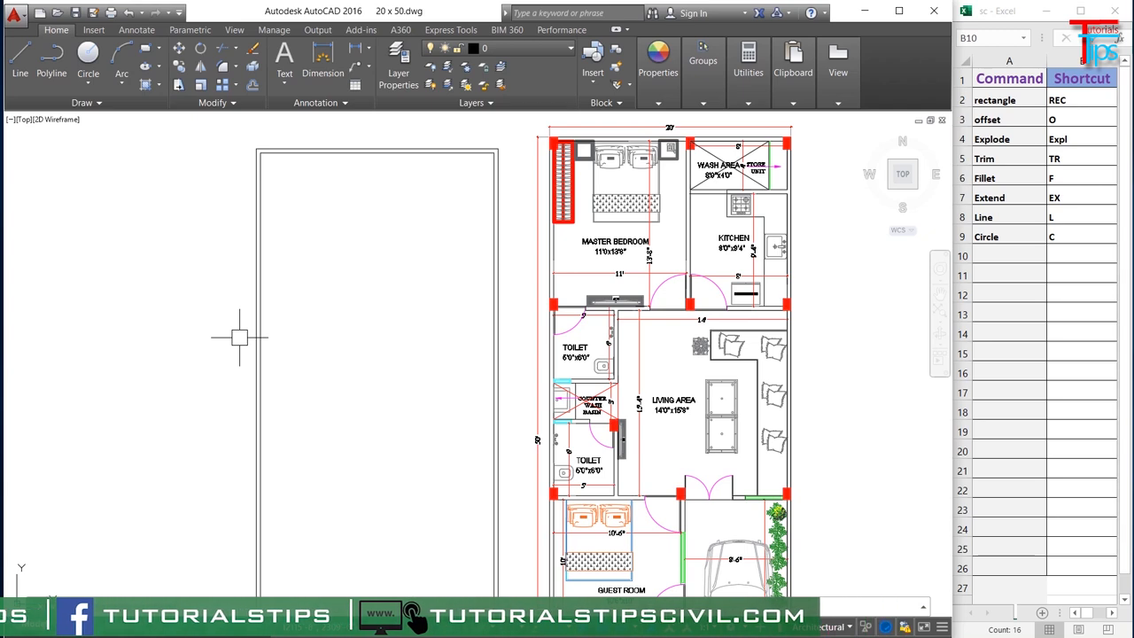
scroll(239, 337, down, 2)
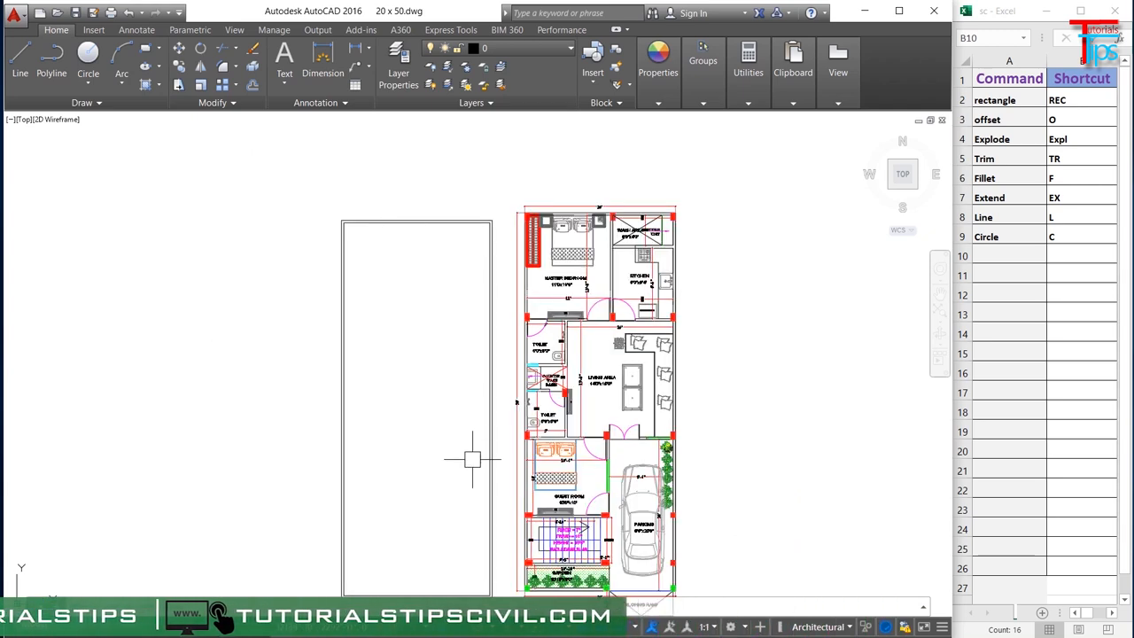
middle_drag(472, 459, 494, 406)
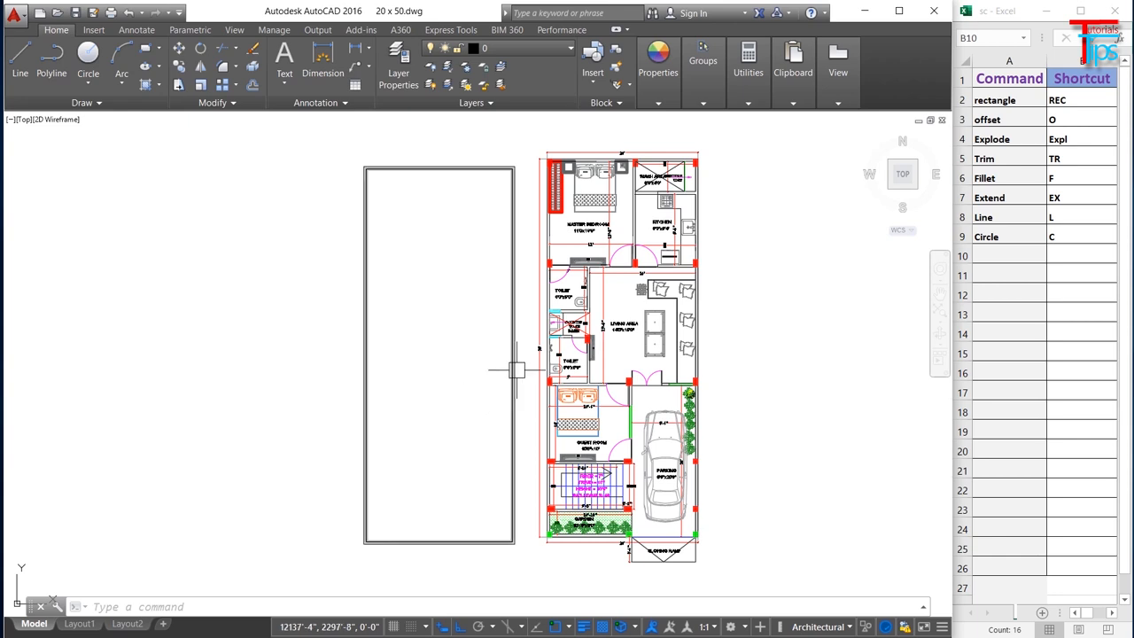
- Explode the inner wall rectangle of the new plan into separate lines
scroll(517, 369, up, 2)
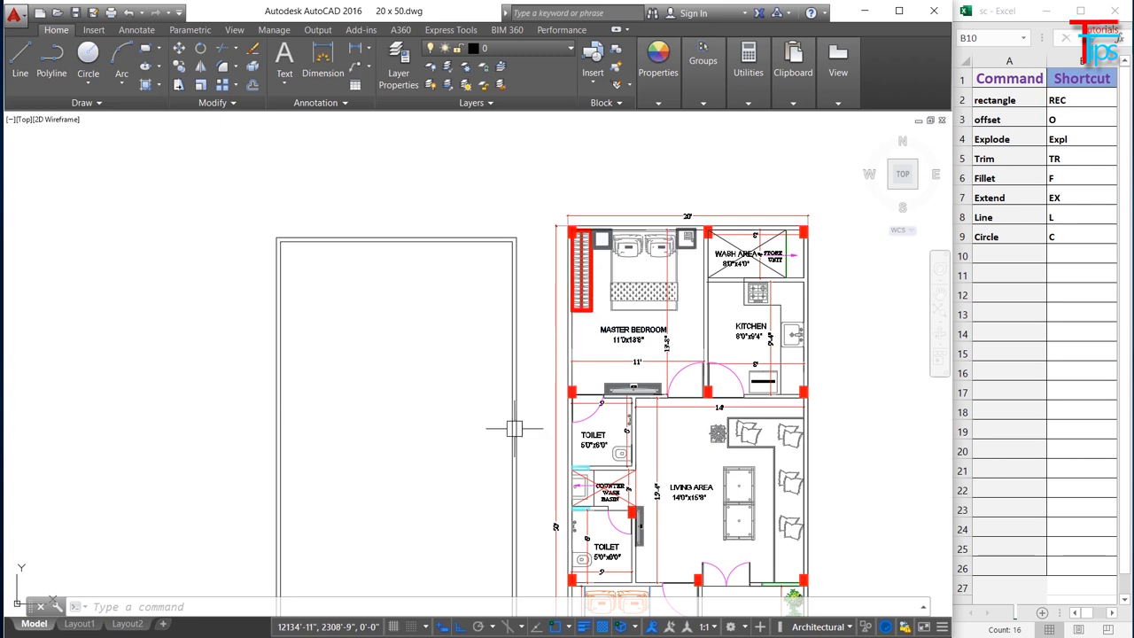
click(506, 351)
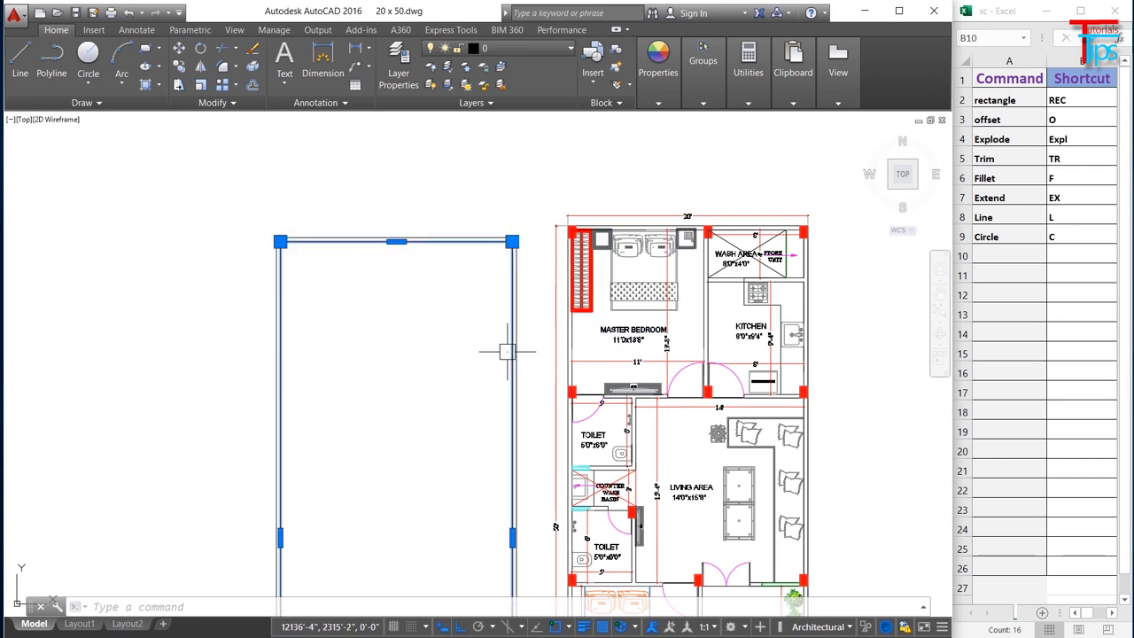
key(Escape)
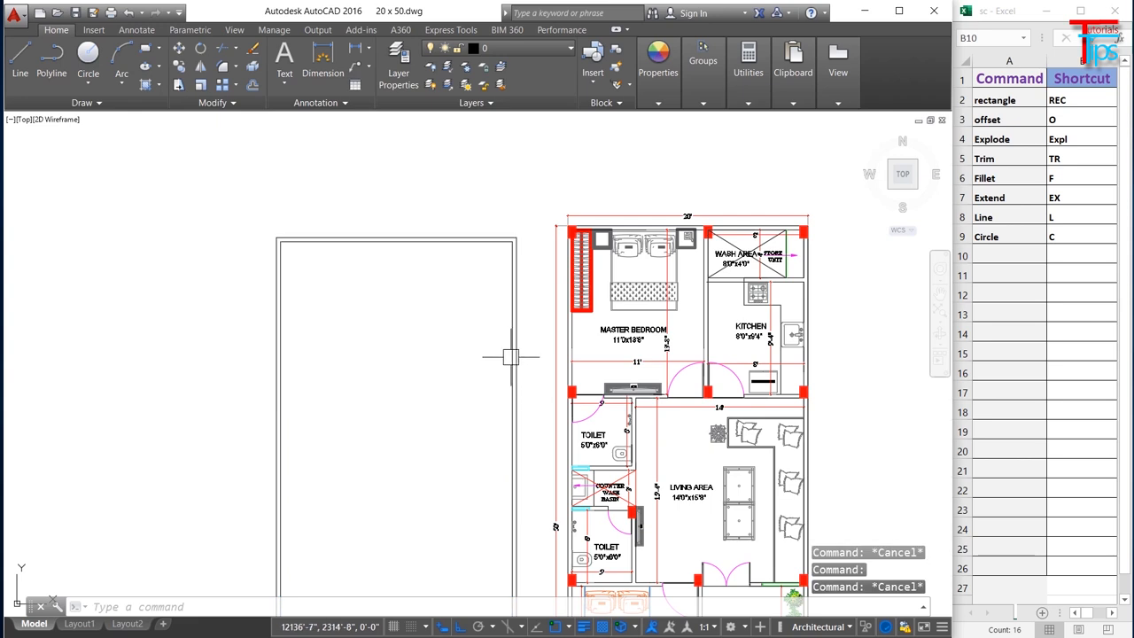
click(511, 357)
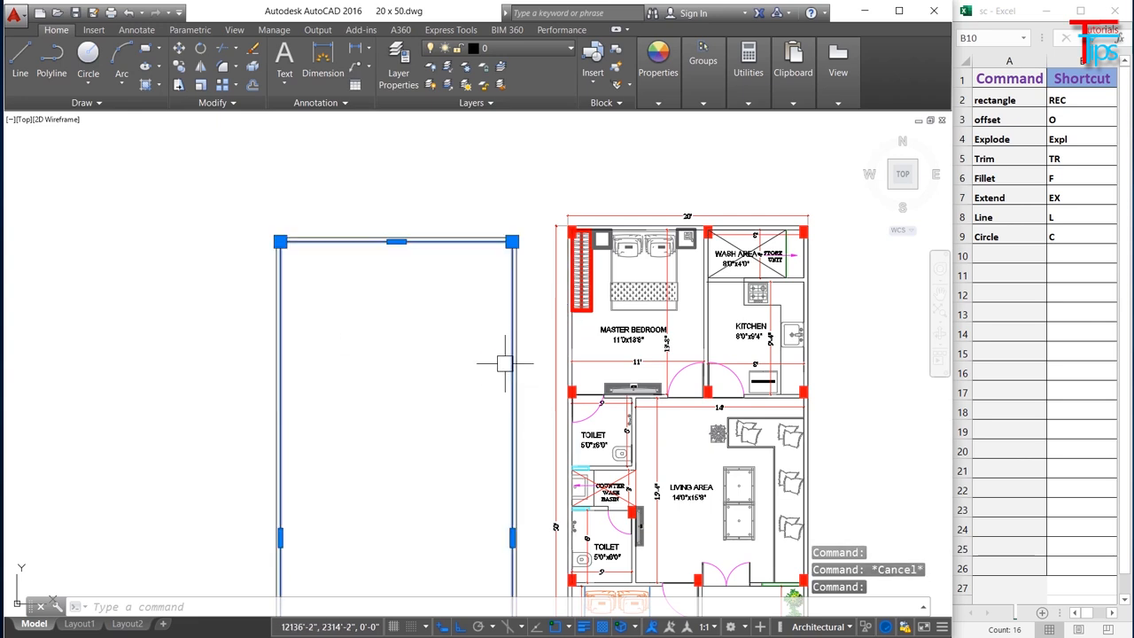
key(Escape)
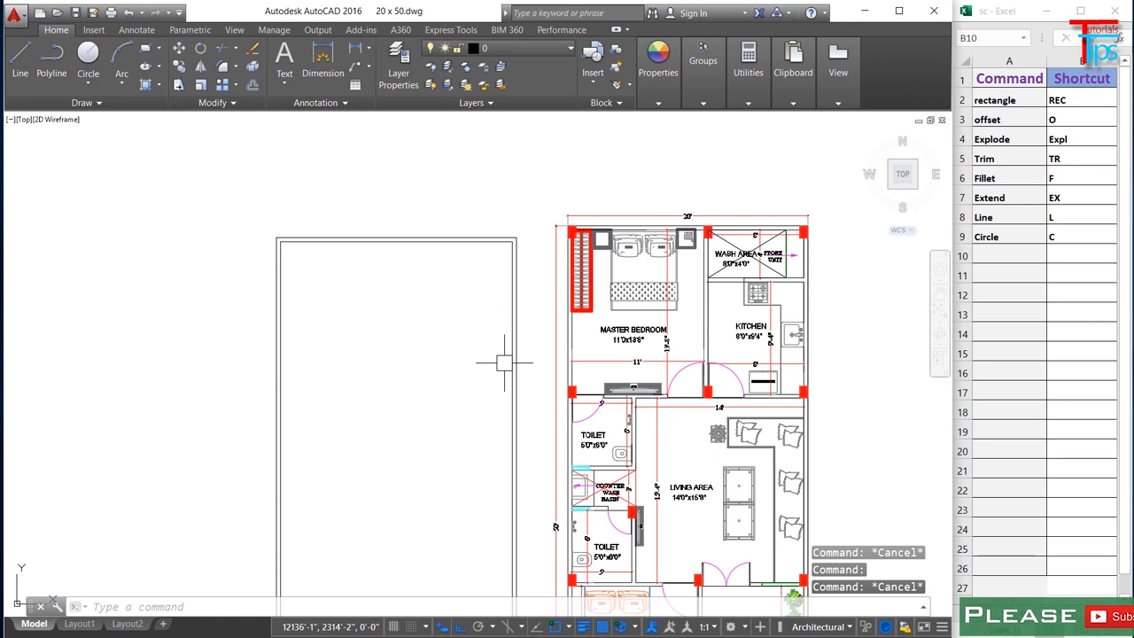
click(507, 354)
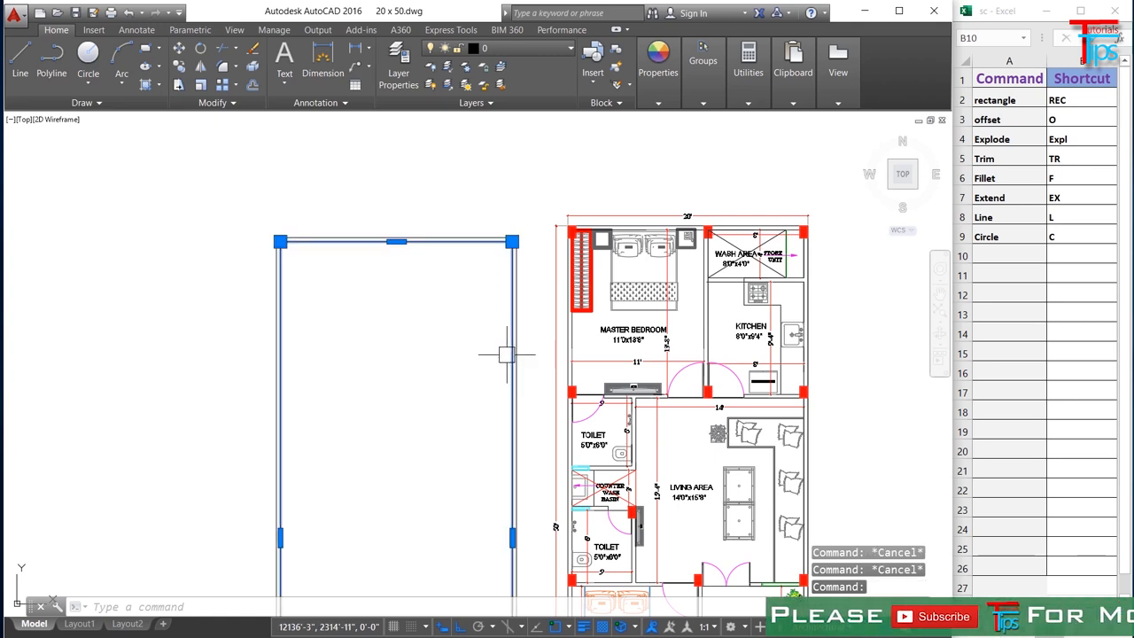
key(Escape)
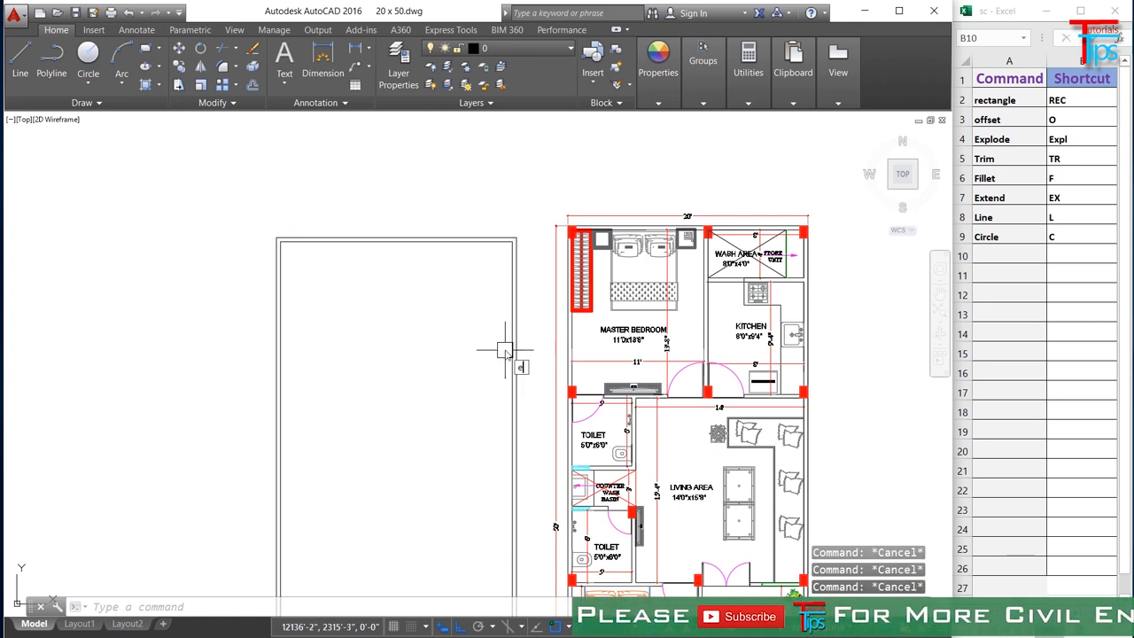
text(EXPLODE)
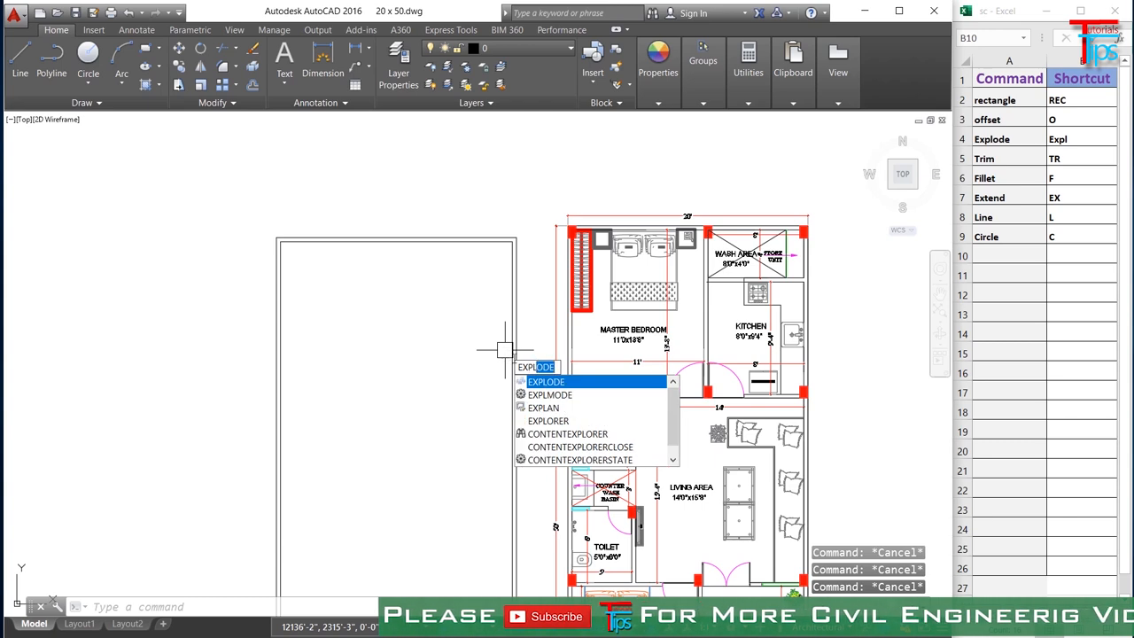
click(536, 381)
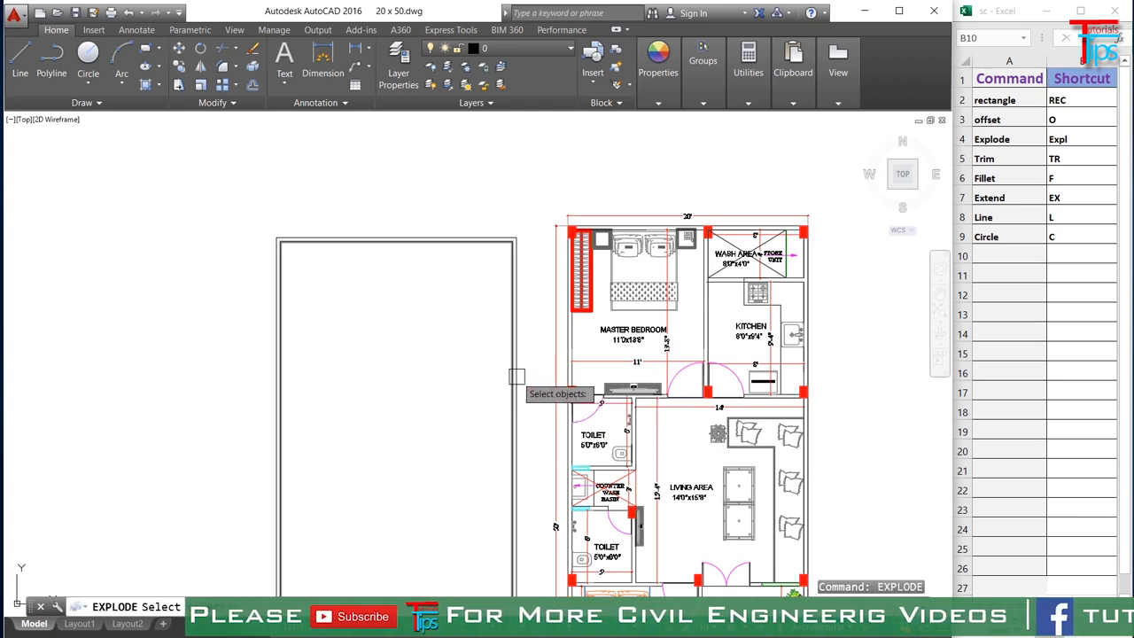
click(514, 373)
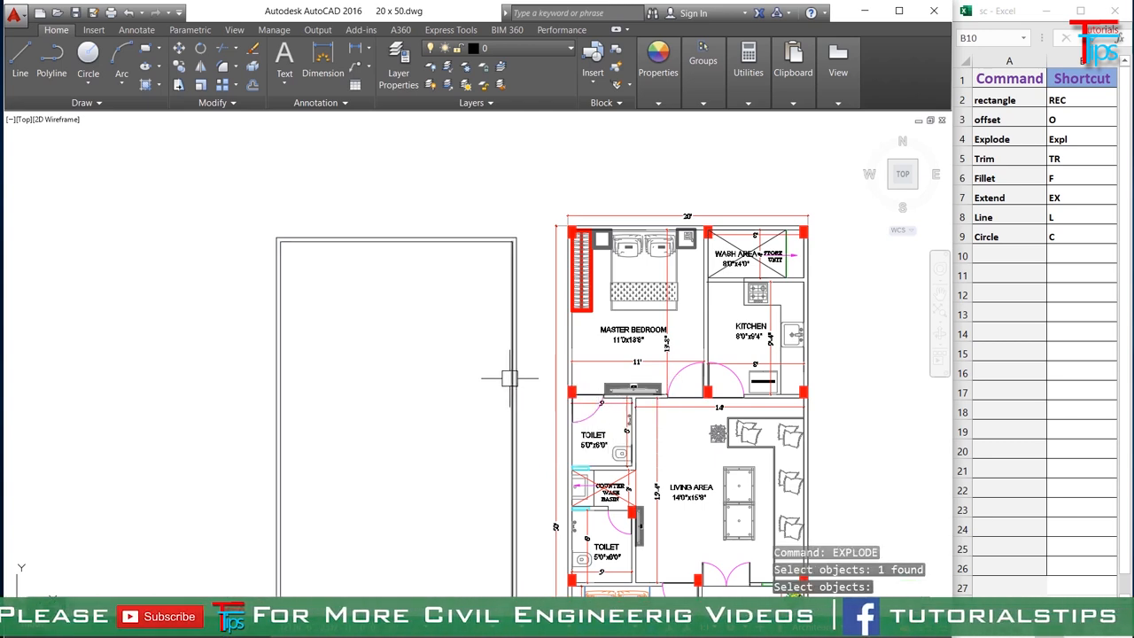
key(Return)
- Check the right, top and left inner wall lines one at a time to see whether each selects separately
click(512, 373)
key(Escape)
click(367, 240)
key(Escape)
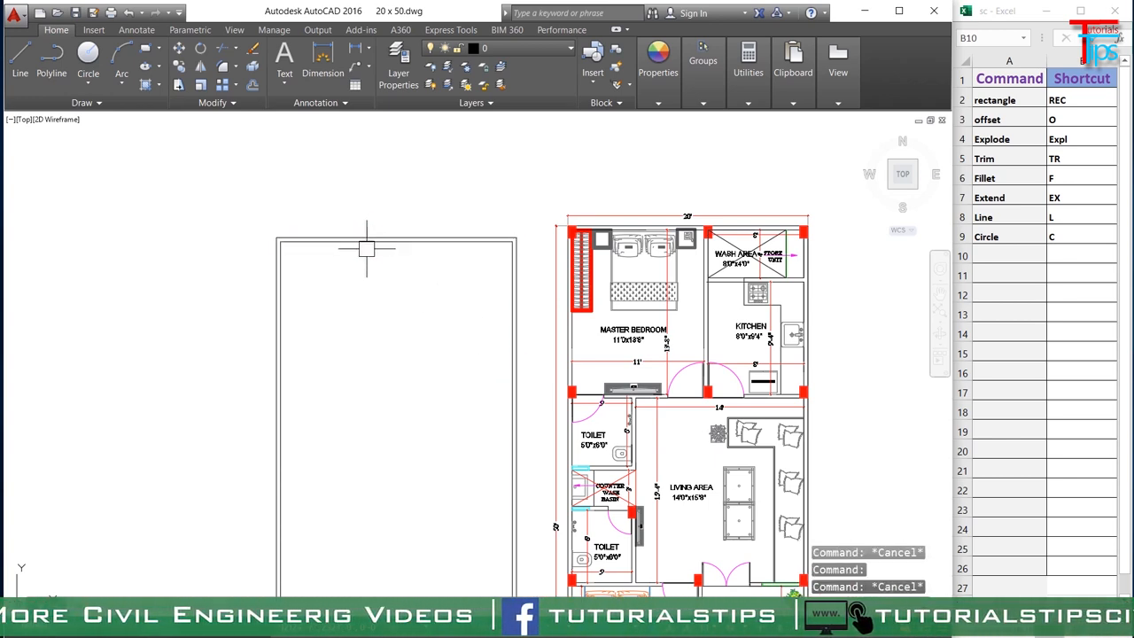
click(283, 274)
key(Escape)
key(Escape)
key(Escape)
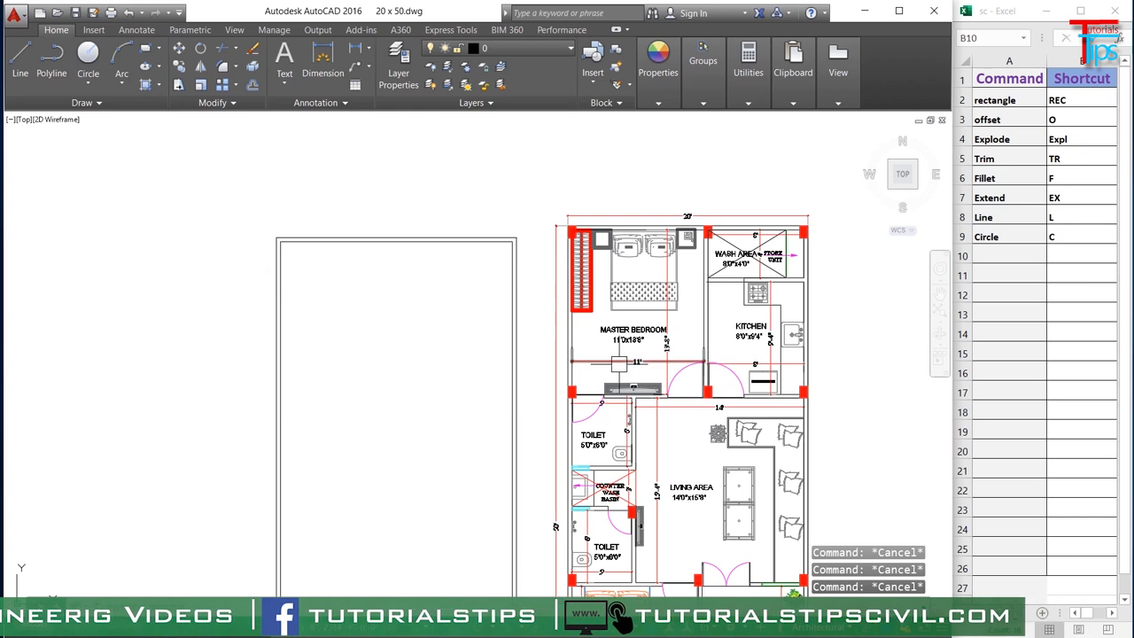
- Offset the top inner wall line 13'8" downward to set the master bedroom's depth
scroll(646, 372, up, 5)
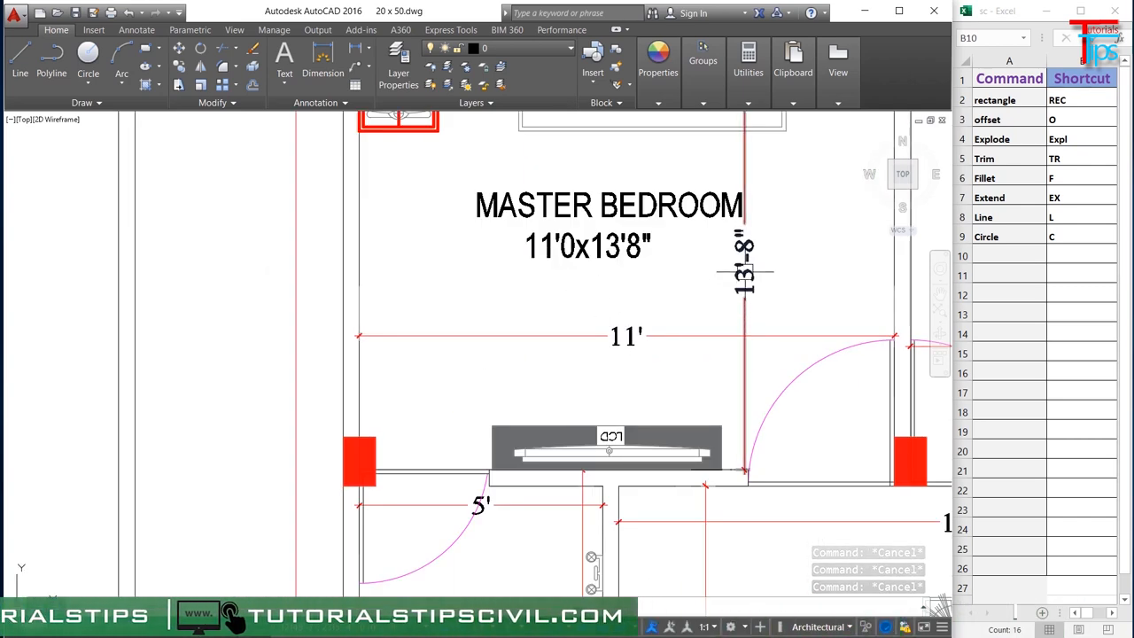
scroll(762, 288, down, 5)
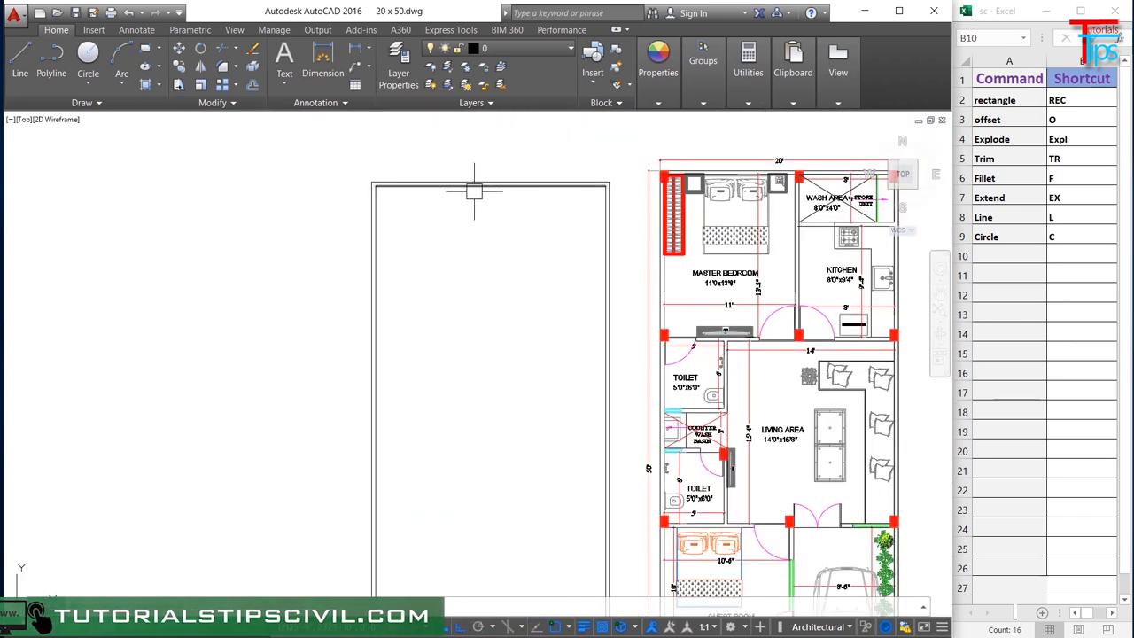
key(Escape)
key(Escape)
key(Escape)
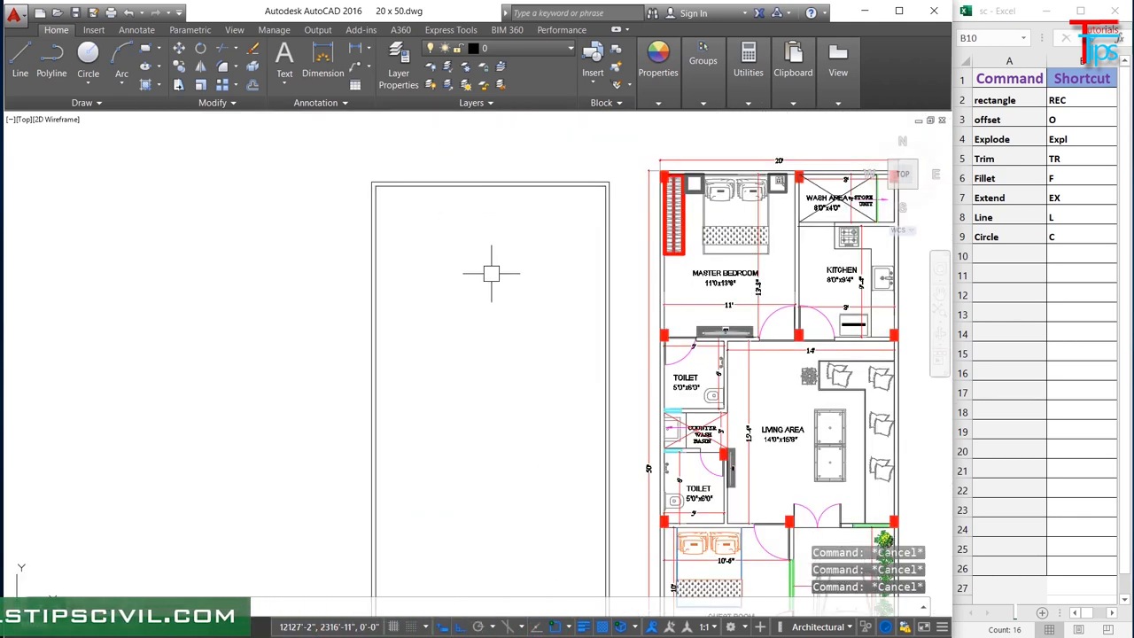
text(o)
key(Return)
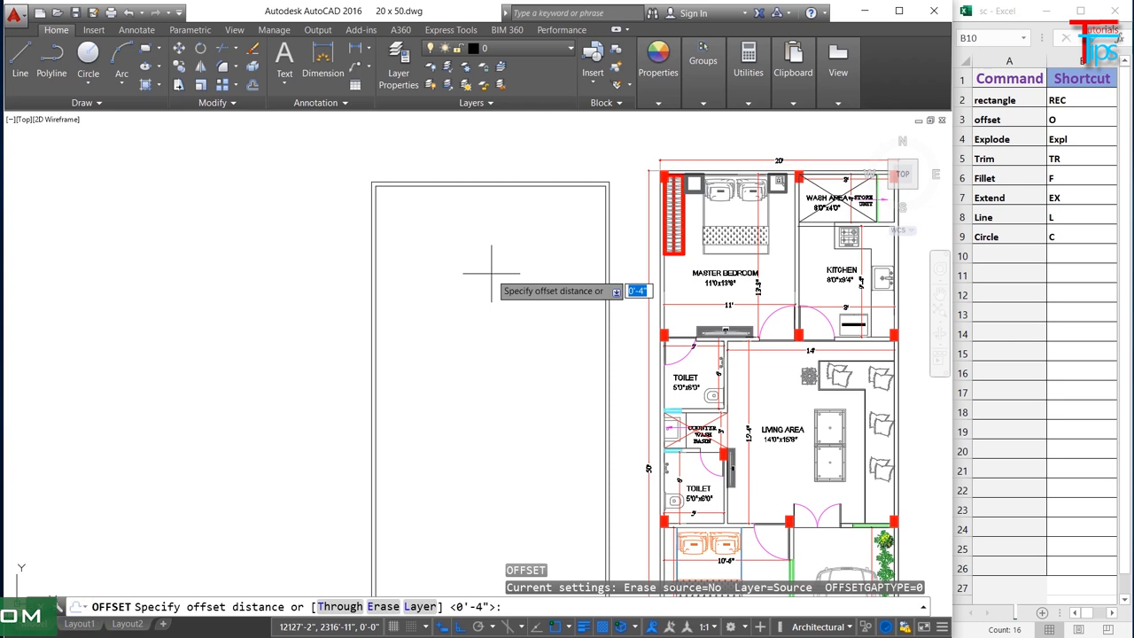
text(13'8)
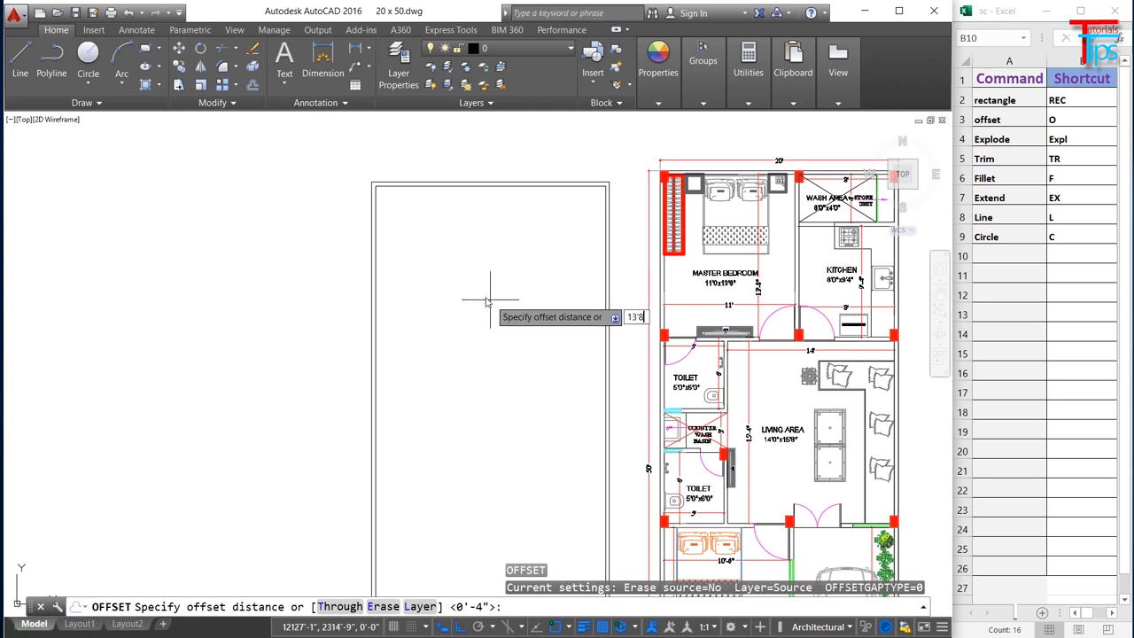
text(")
key(Return)
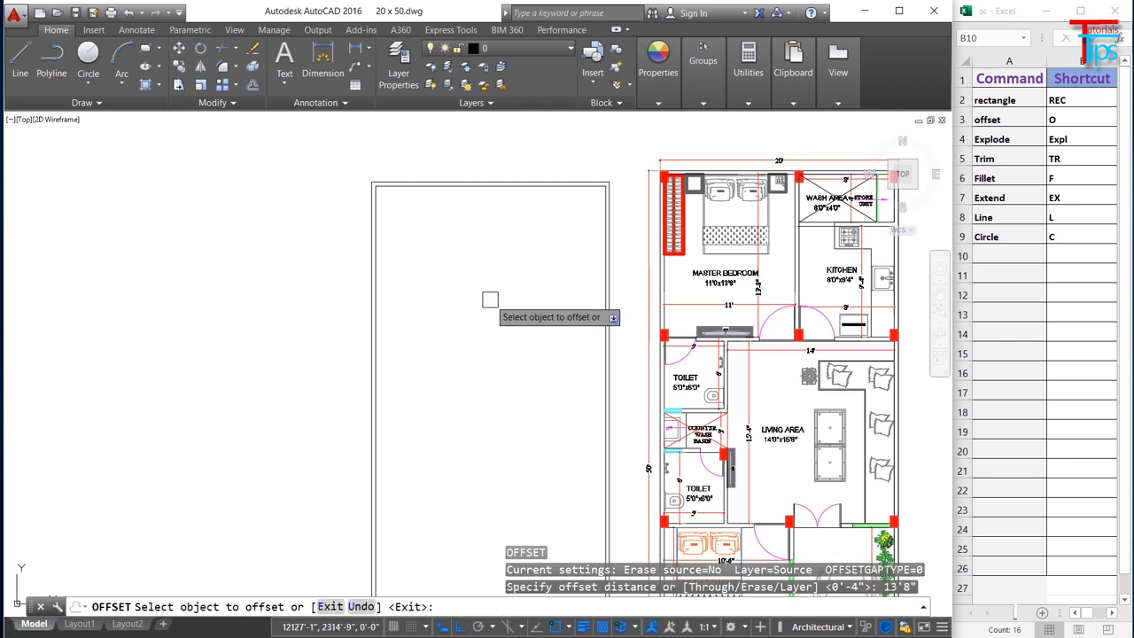
click(505, 185)
click(506, 358)
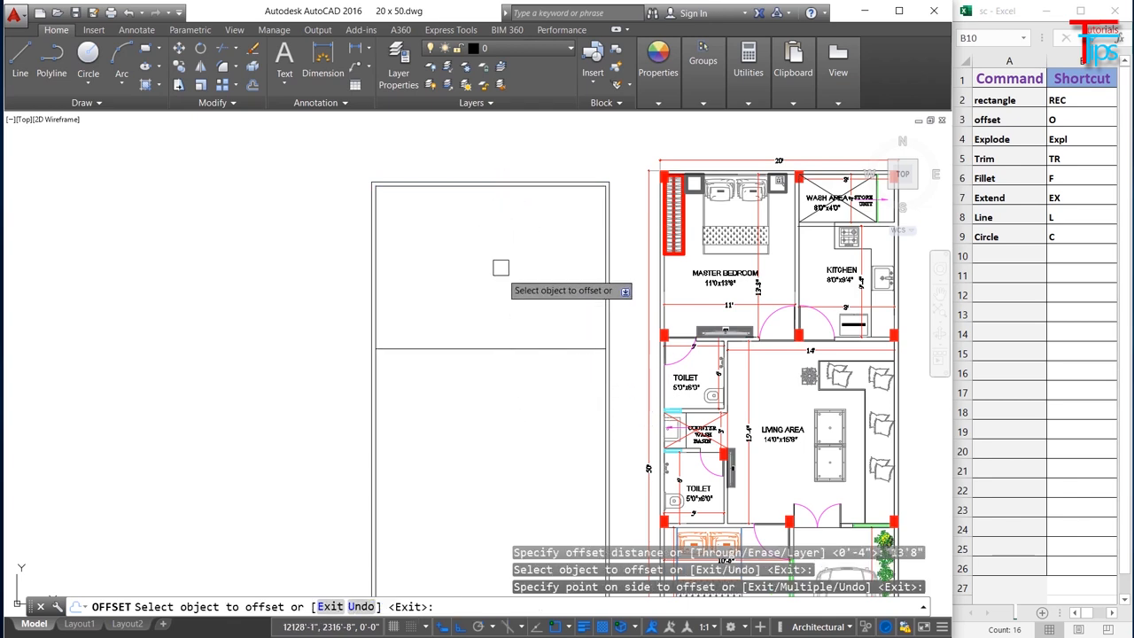
key(Escape)
key(Escape)
- Offset the left inner wall line 11' to the right to set the master bedroom's width
text(o)
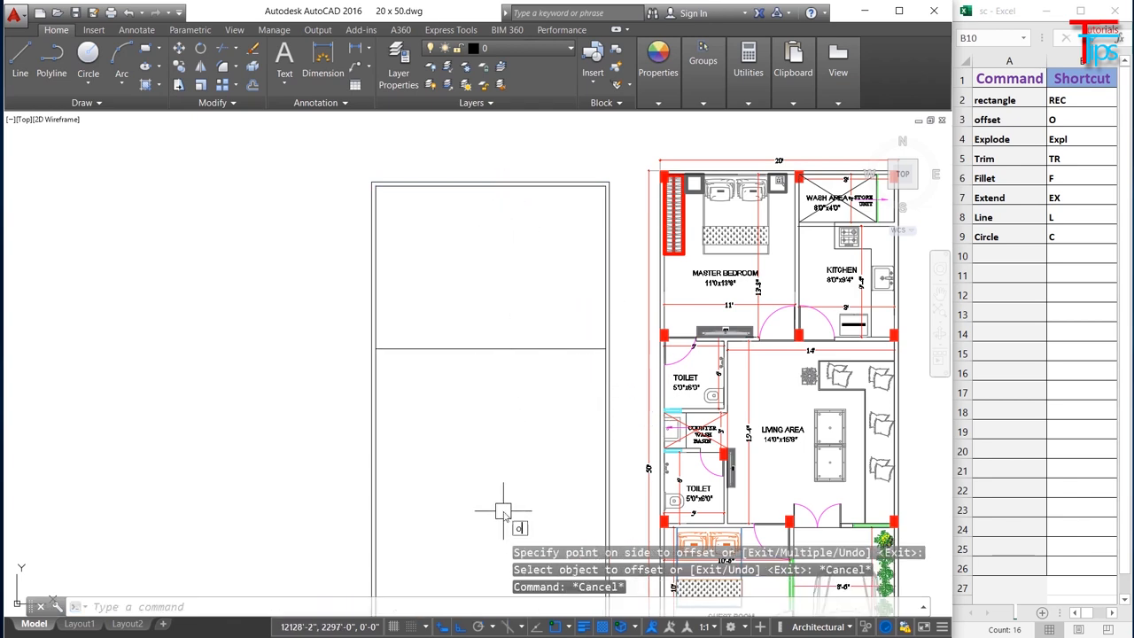
key(Return)
text(11')
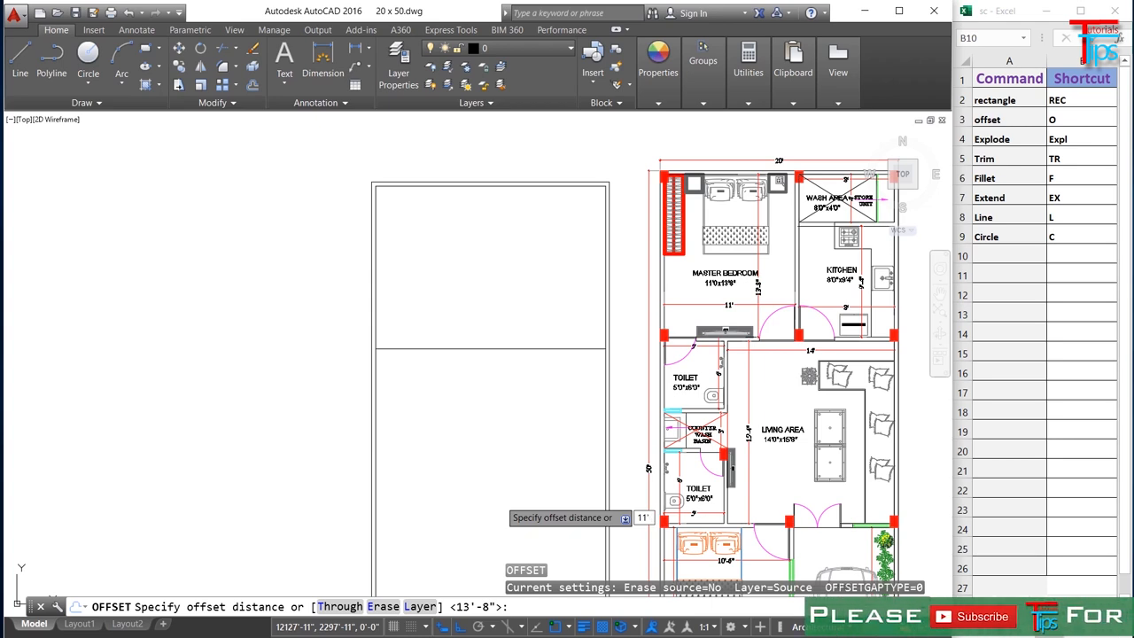
key(Return)
click(377, 319)
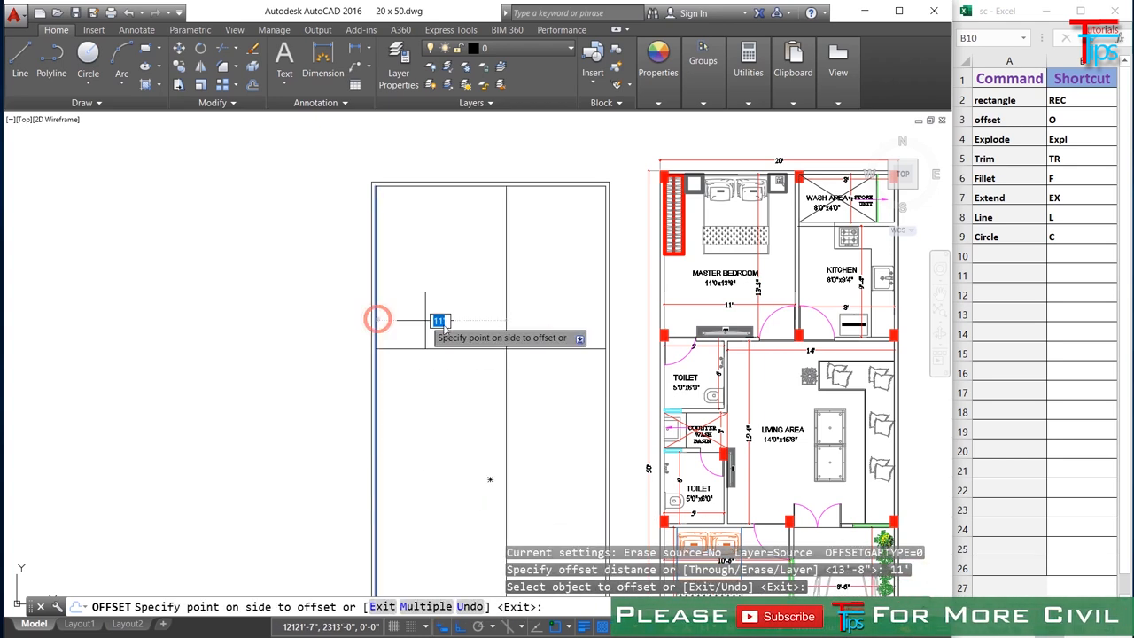
click(519, 403)
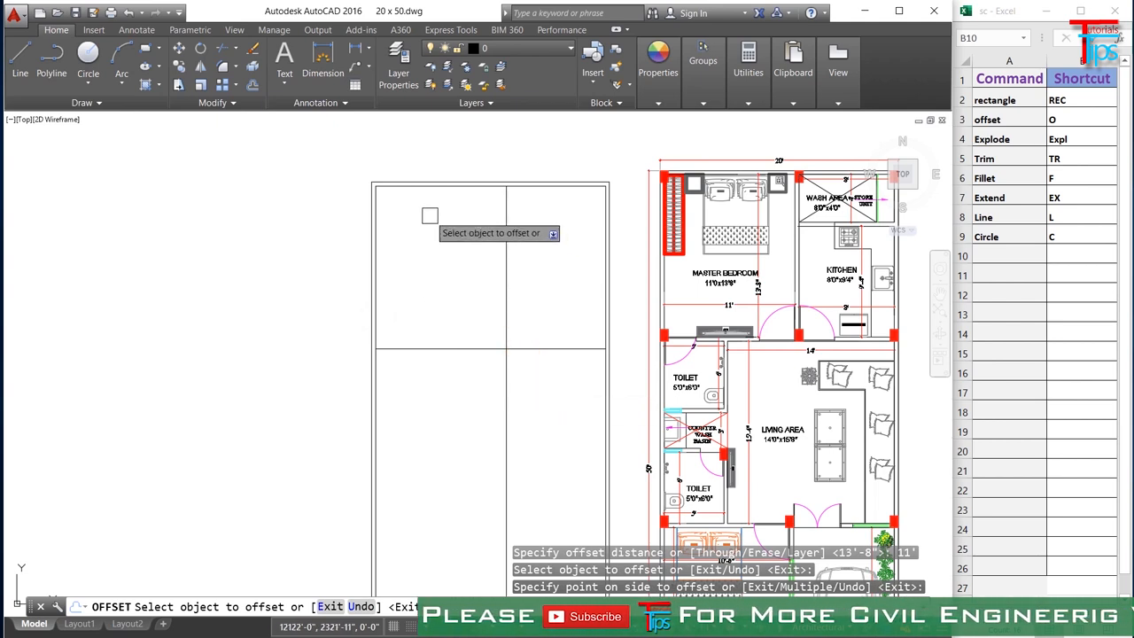
scroll(417, 284, up, 5)
mouse_move(396, 307)
middle_down()
mouse_move(283, 301)
mouse_move(294, 300)
middle_up()
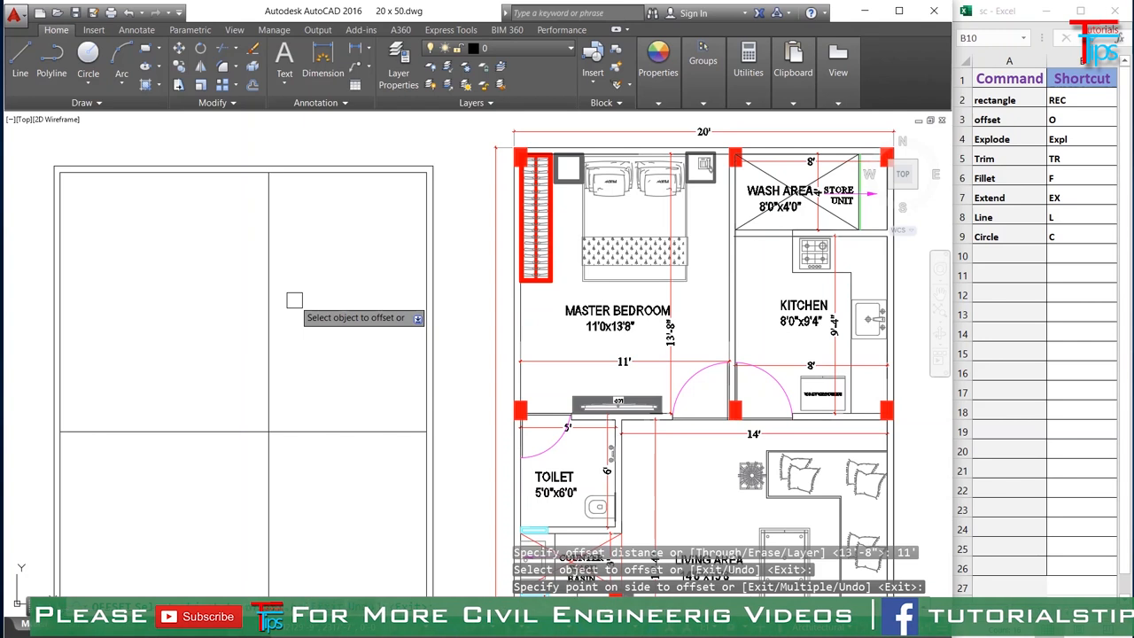
key(Escape)
- Trim the two bedroom wall lines where they extend past their intersection, leaving a closed master bedroom outline
text(TR)
key(Return)
key(Return)
click(316, 431)
click(263, 470)
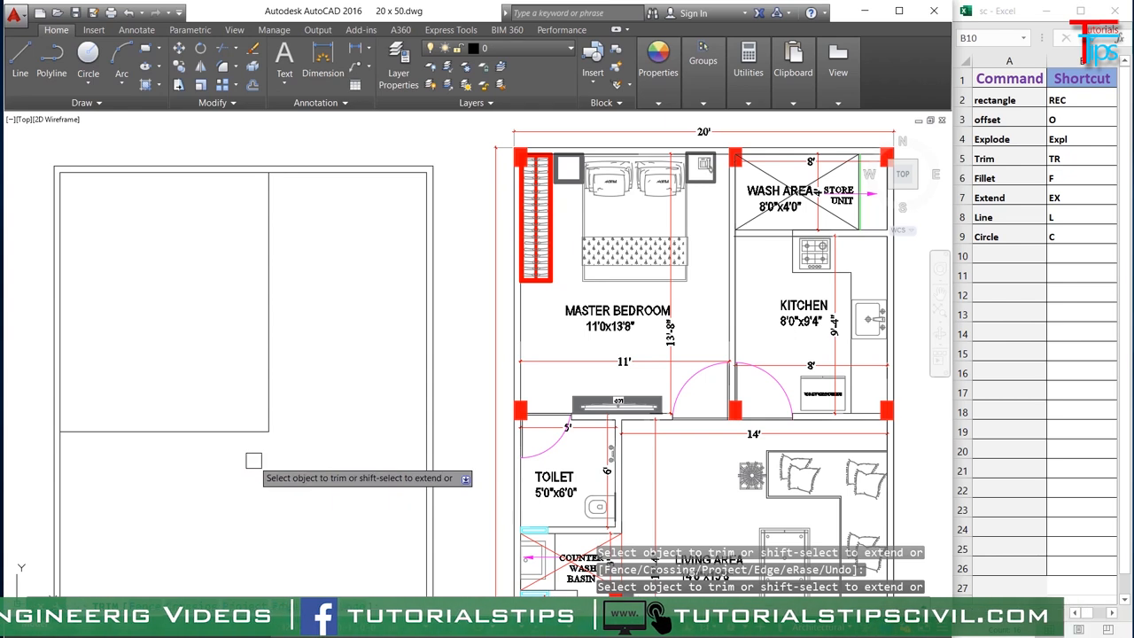
key(Escape)
- Offset the master bedroom's right and bottom lines 4" outward to form the partition wall thickness
text(O)
key(Return)
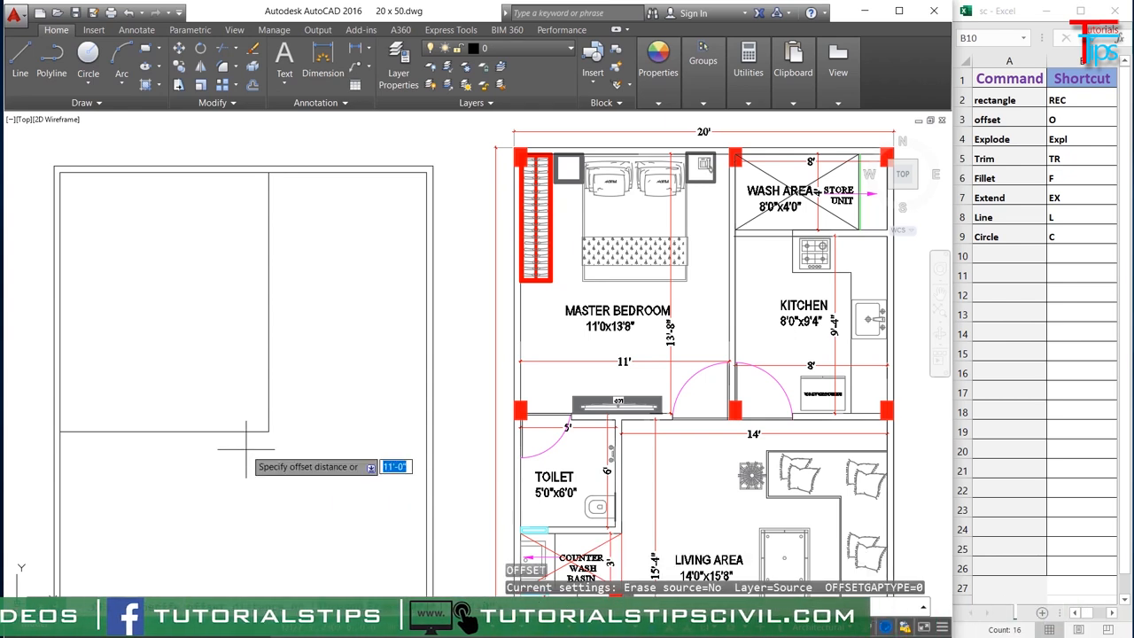
text(4)
key(Return)
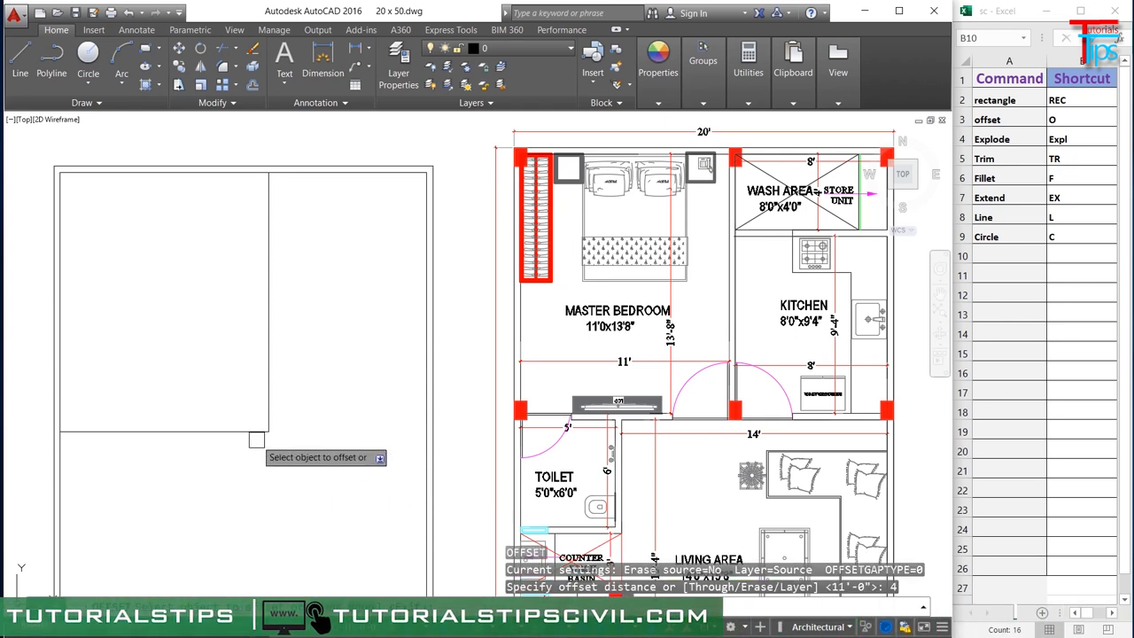
click(268, 378)
click(341, 392)
click(262, 432)
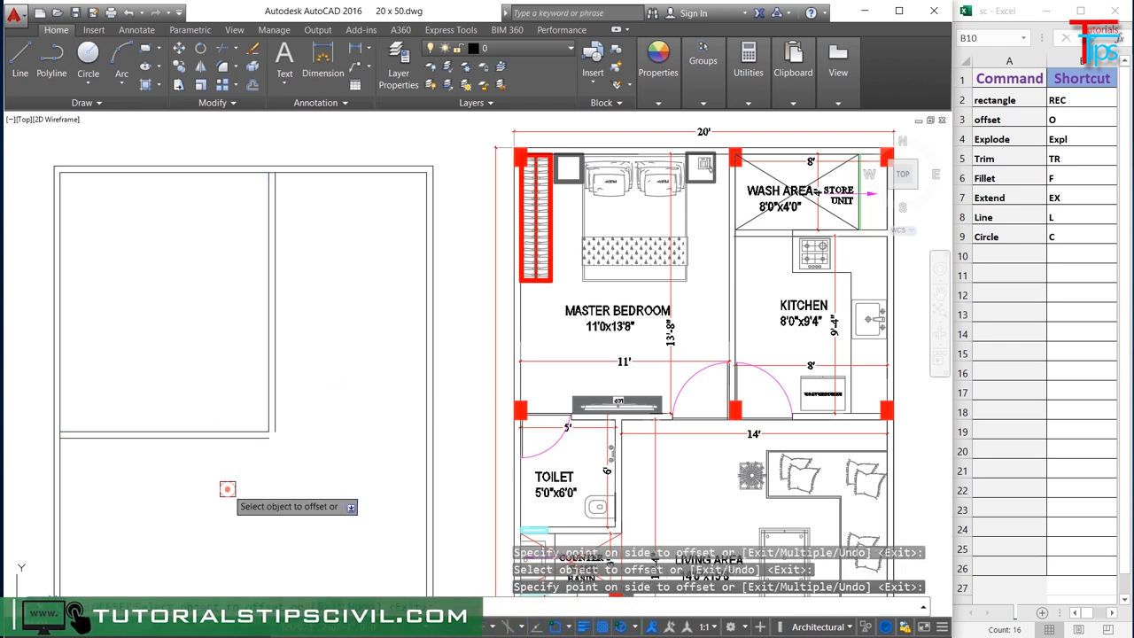
click(228, 481)
scroll(278, 451, up, 2)
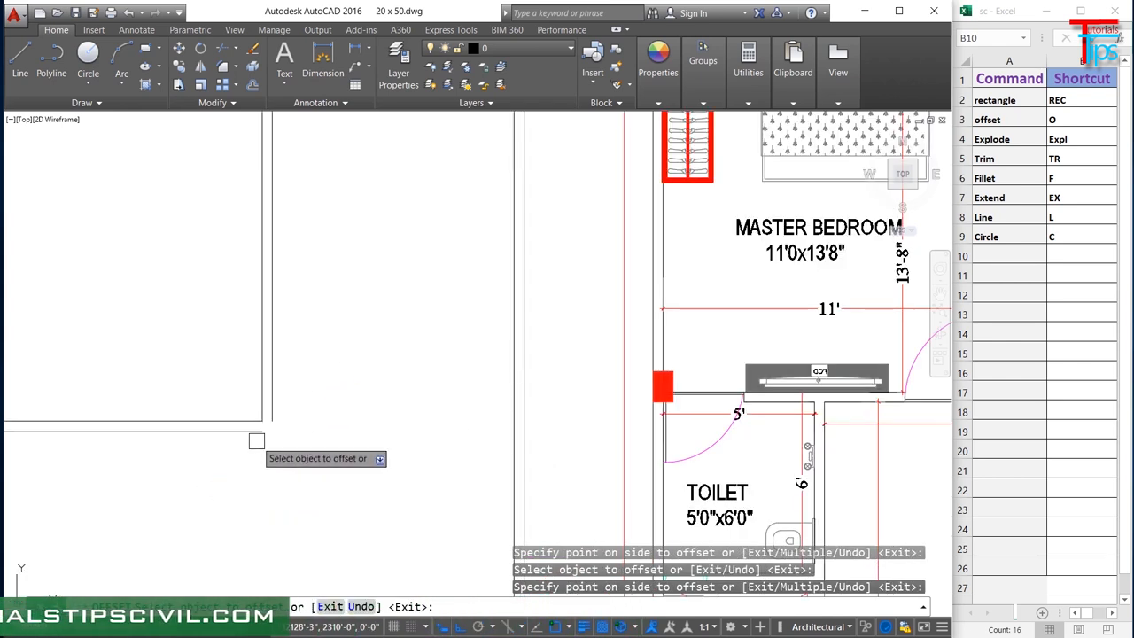
scroll(268, 406, up, 3)
scroll(273, 425, up, 2)
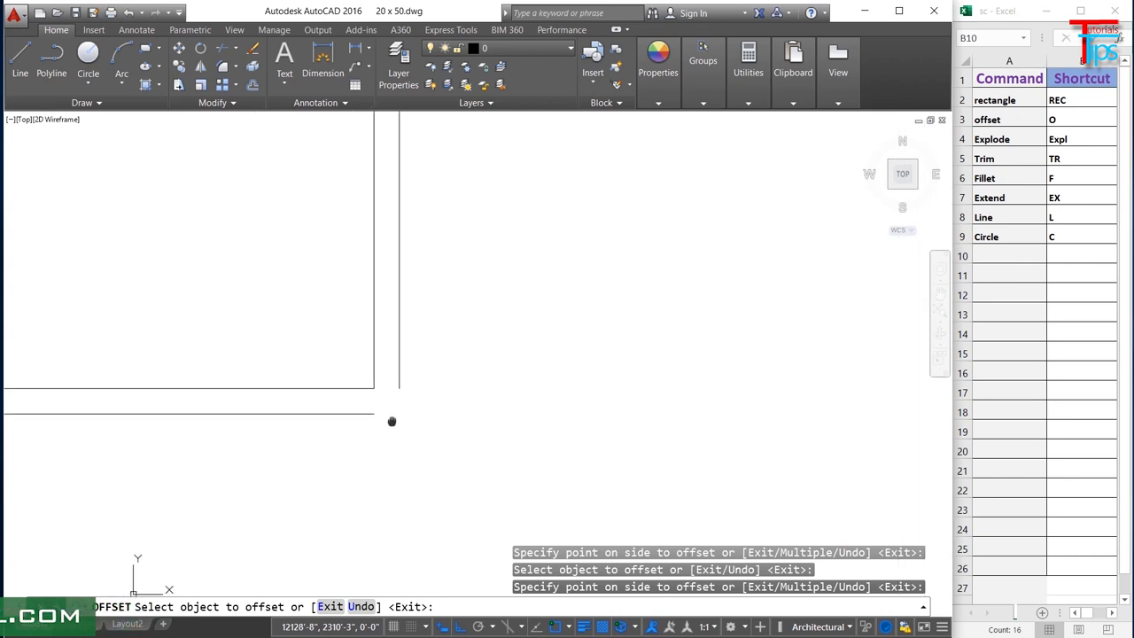
key(Escape)
key(Escape)
key(Escape)
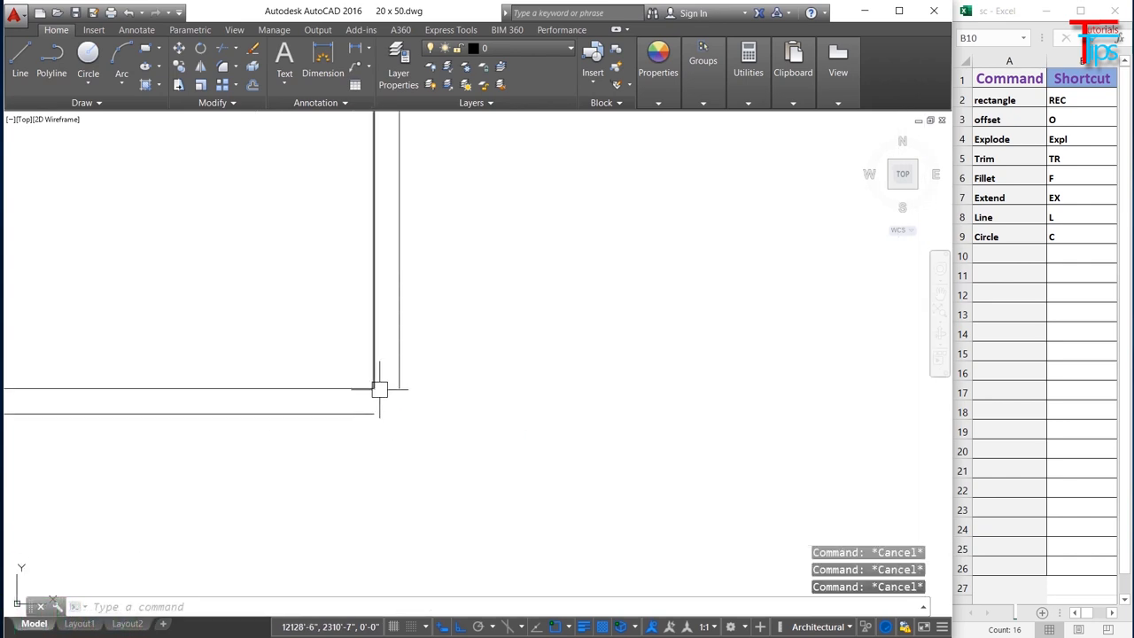
- Fillet the two outer partition lines with zero radius to close the master bedroom's lower-right wall corner
text(f)
key(Return)
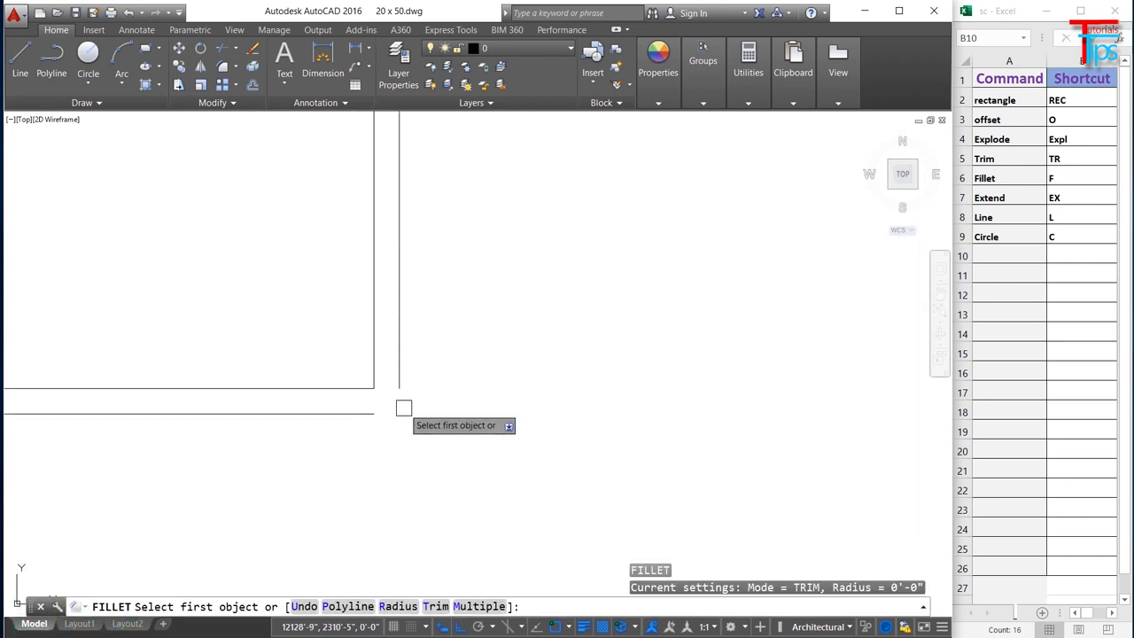
click(396, 349)
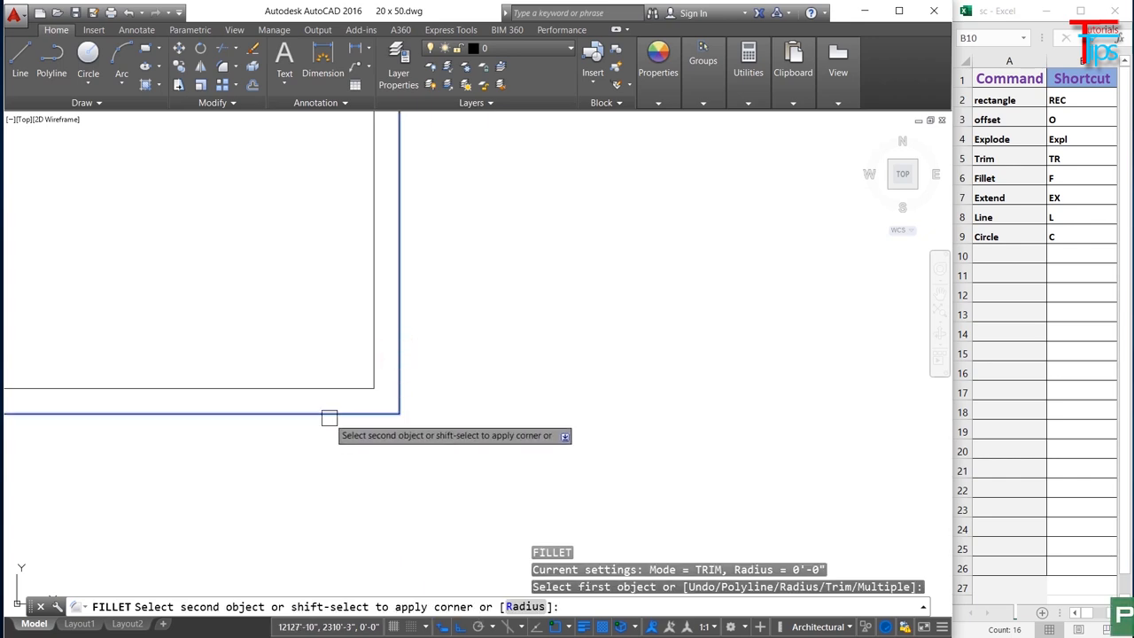
click(330, 415)
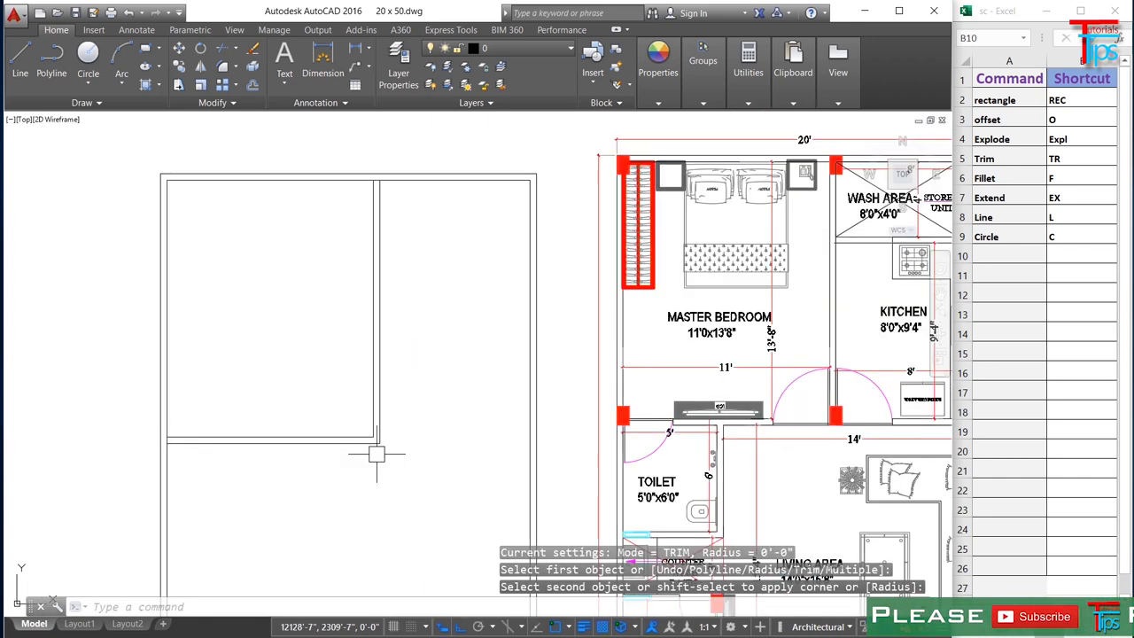
key(Escape)
key(Escape)
key(Escape)
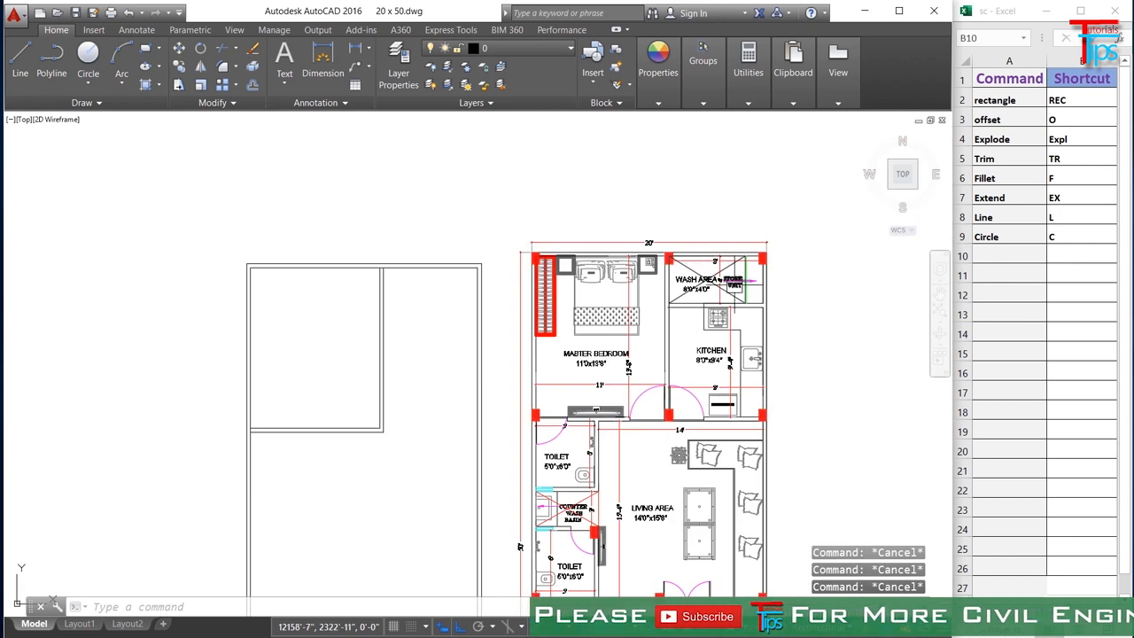
- Offset the plan's top inner wall line 4' downward to set the wash area's depth
scroll(720, 275, up, 4)
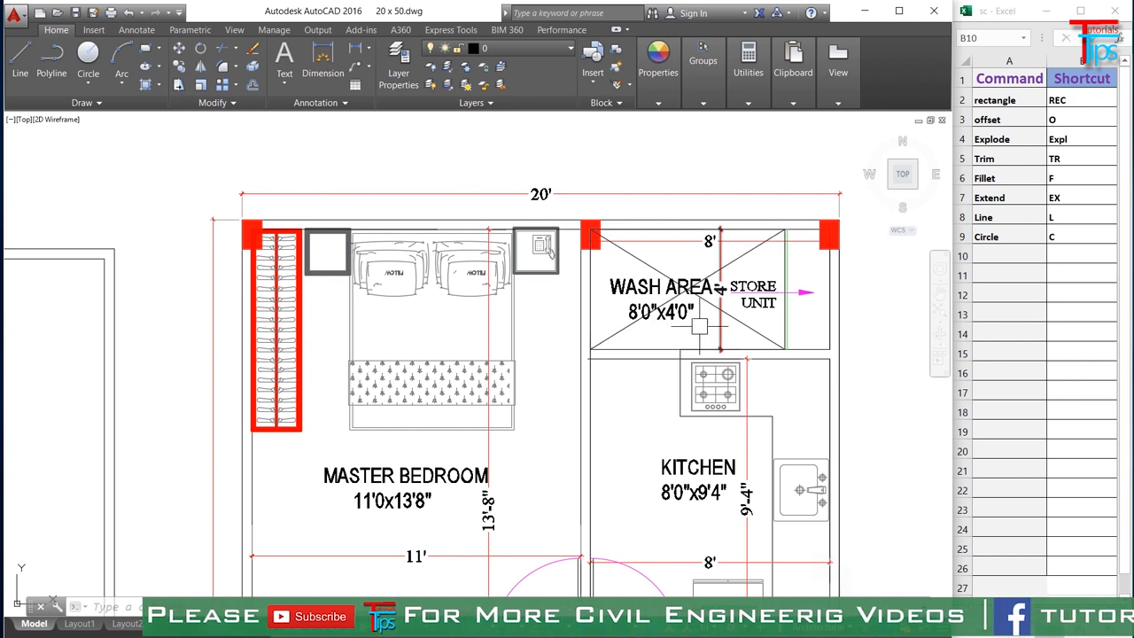
scroll(698, 325, down, 3)
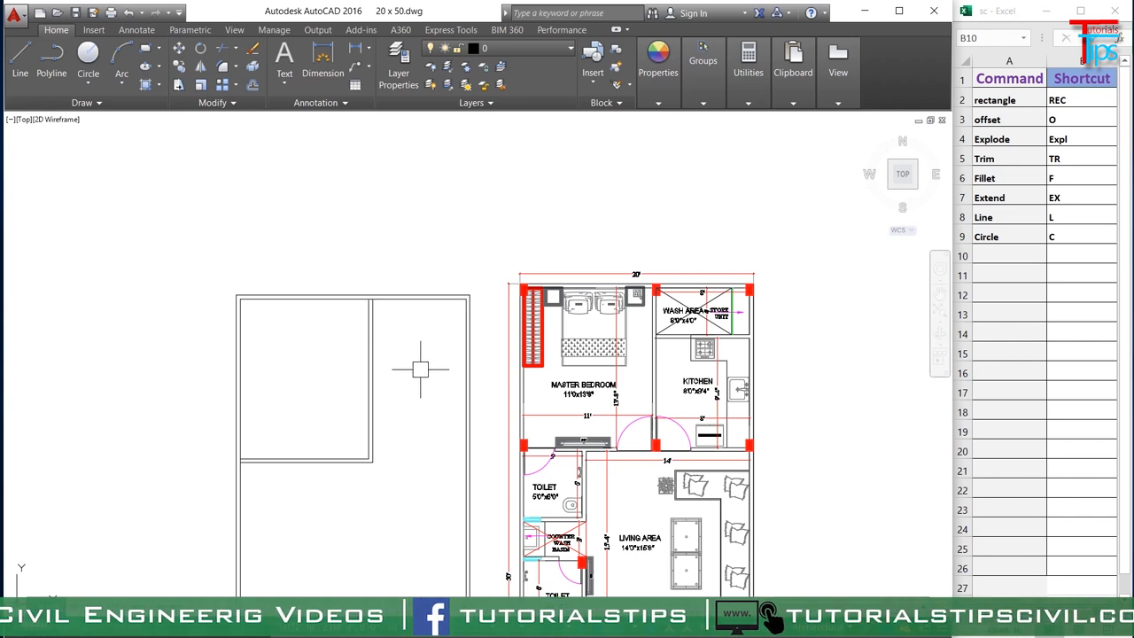
text(o)
key(Return)
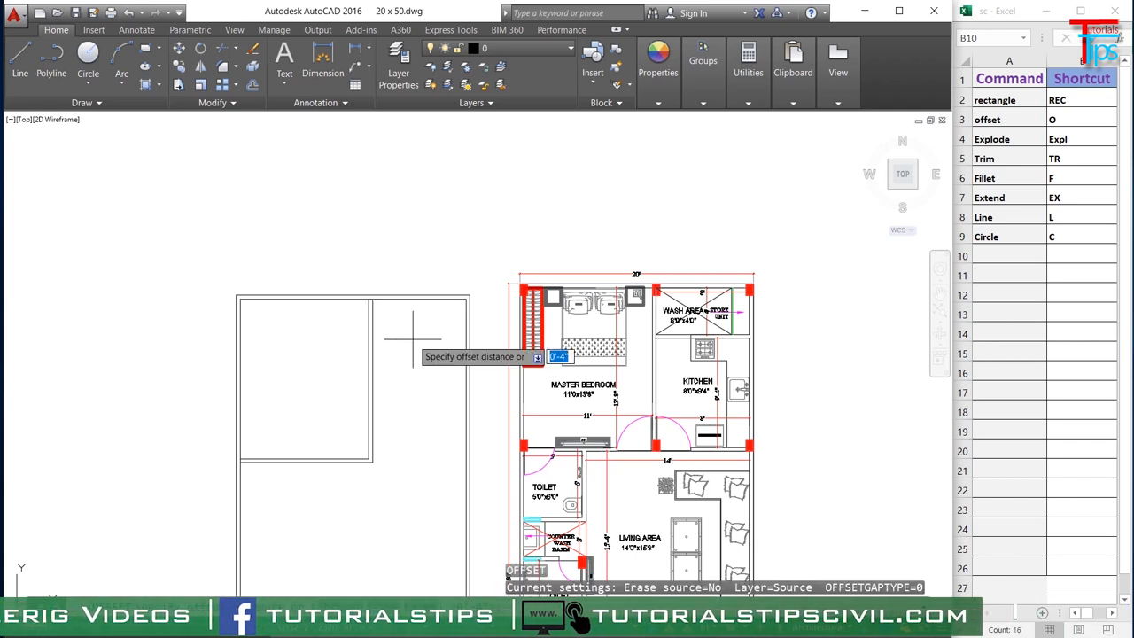
text(4')
key(Return)
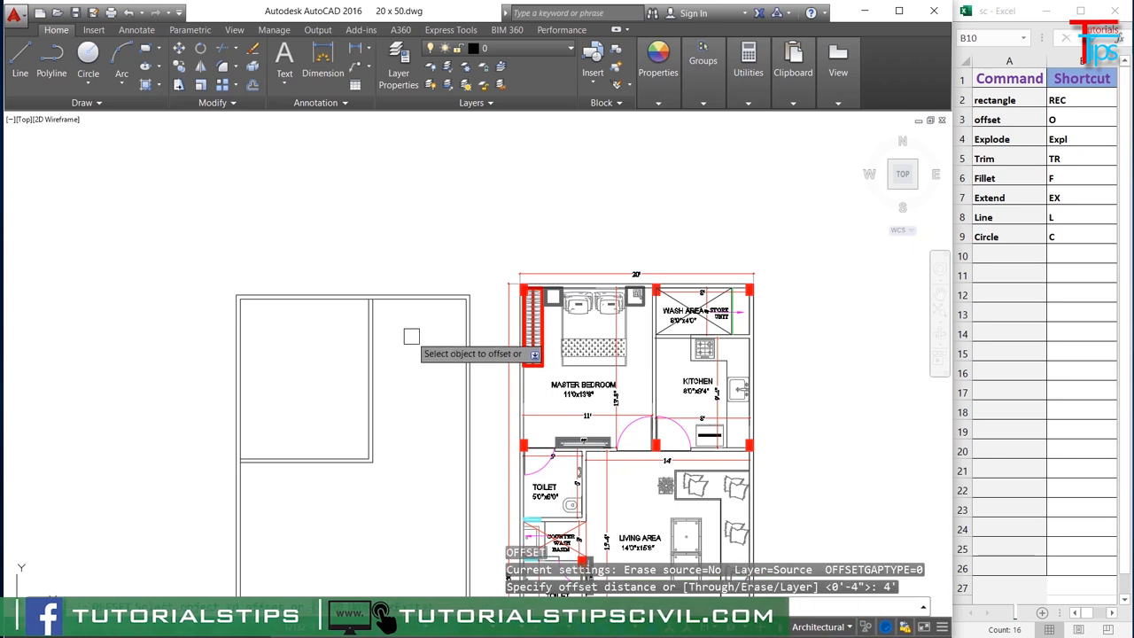
scroll(405, 321, up, 3)
click(404, 276)
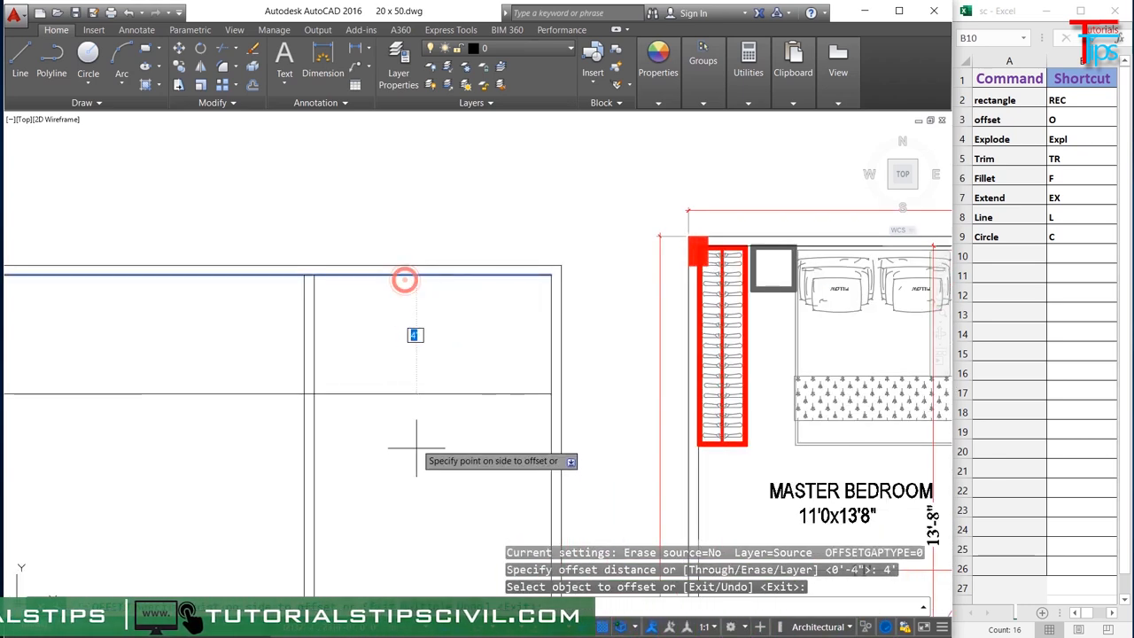
click(411, 456)
scroll(417, 437, down, 4)
key(Escape)
- Offset the wash area's lower line 4" downward to form the partition thickness
text(o)
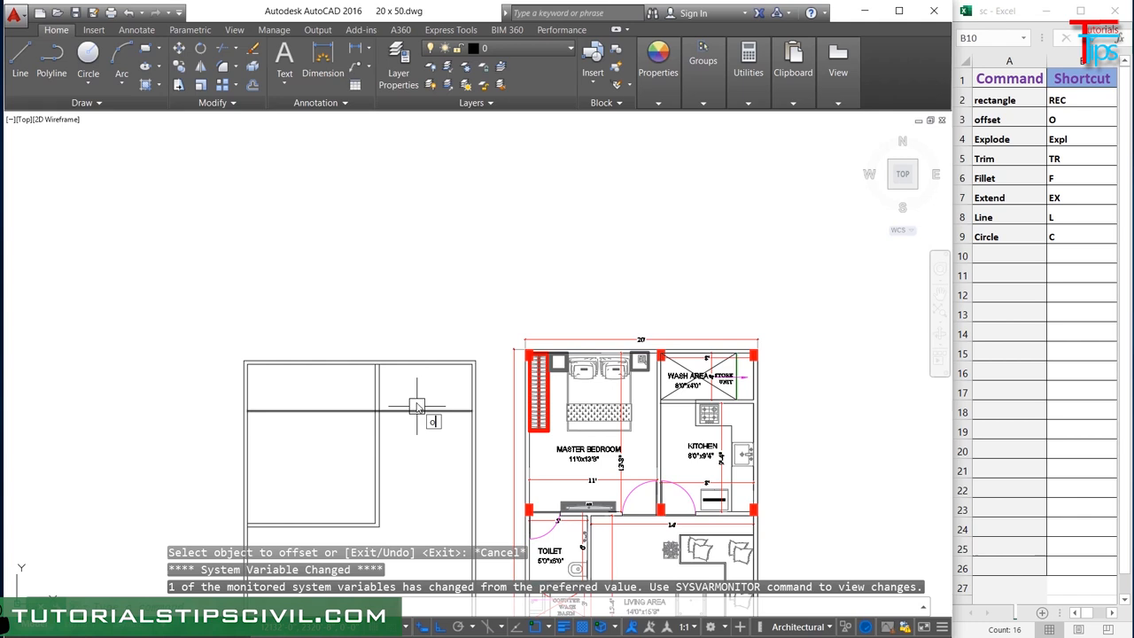
key(Return)
text(4)
key(Return)
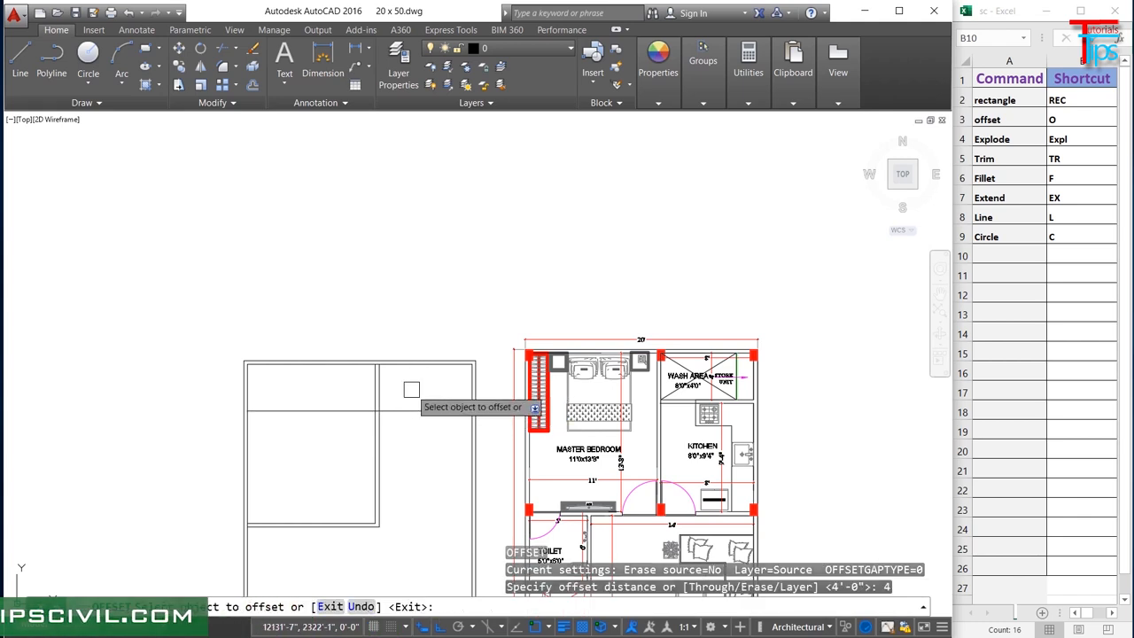
click(421, 410)
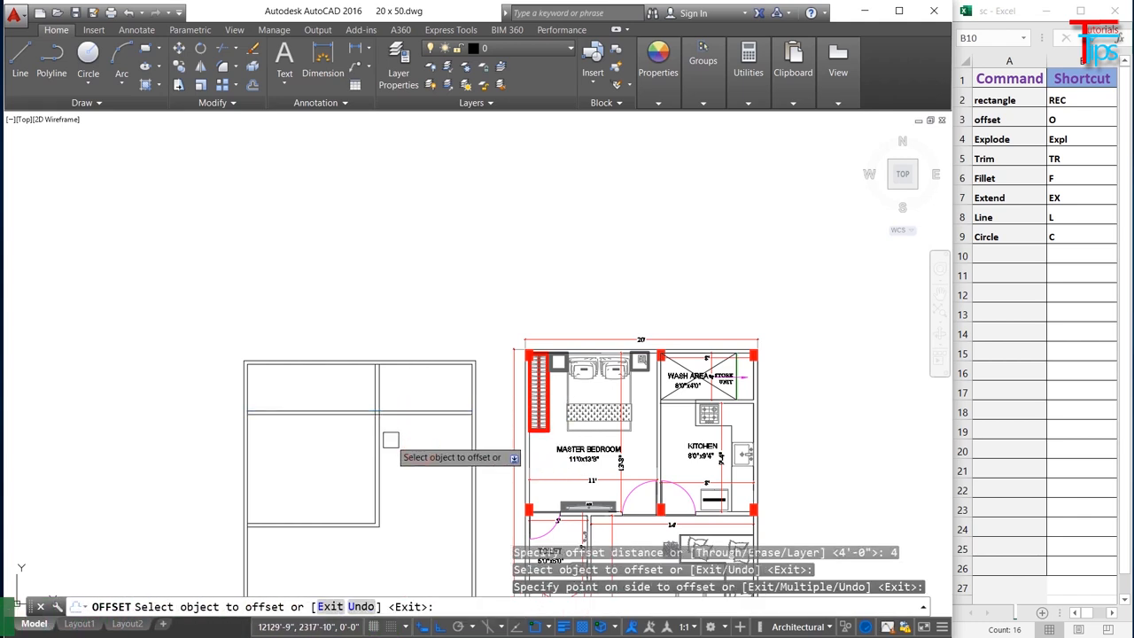
scroll(398, 452, up, 2)
key(Escape)
key(Escape)
- Trim the two wash area partition lines where they cross the master bedroom, keeping them only in the wash area and kitchen bay
key(Return)
key(Return)
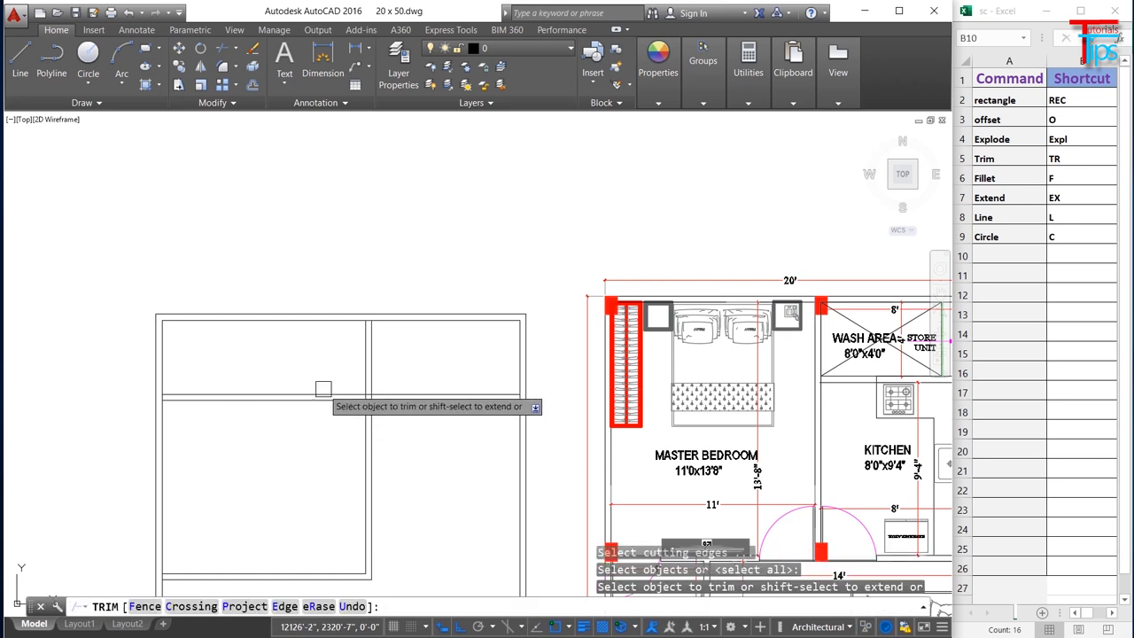
click(335, 363)
click(279, 449)
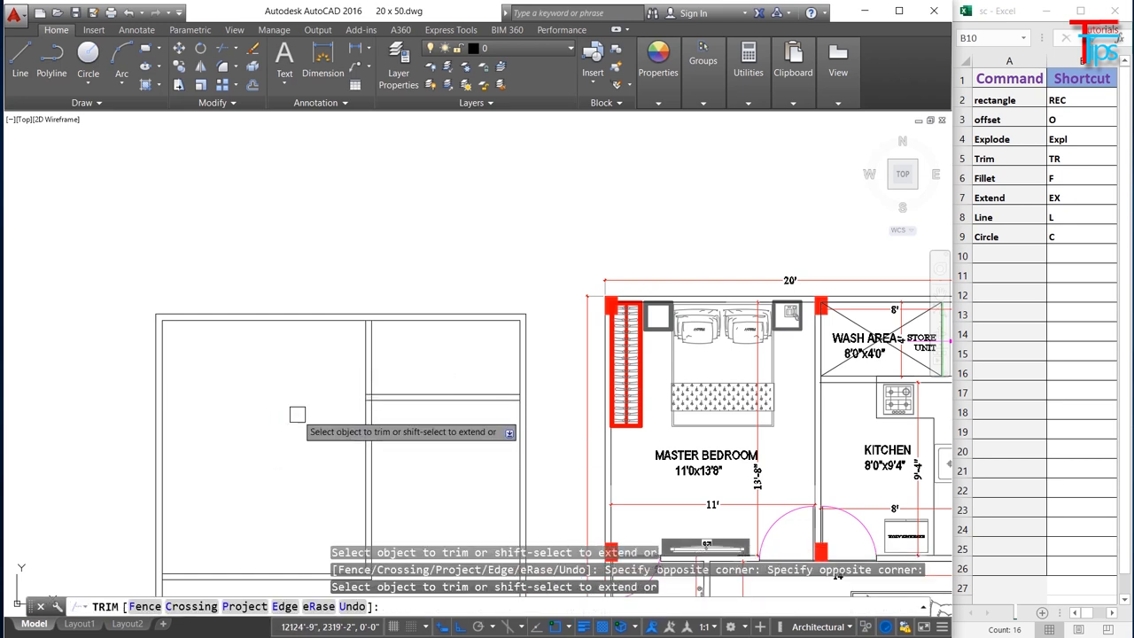
scroll(357, 409, up, 2)
scroll(362, 414, down, 2)
key(Escape)
key(Escape)
key(Escape)
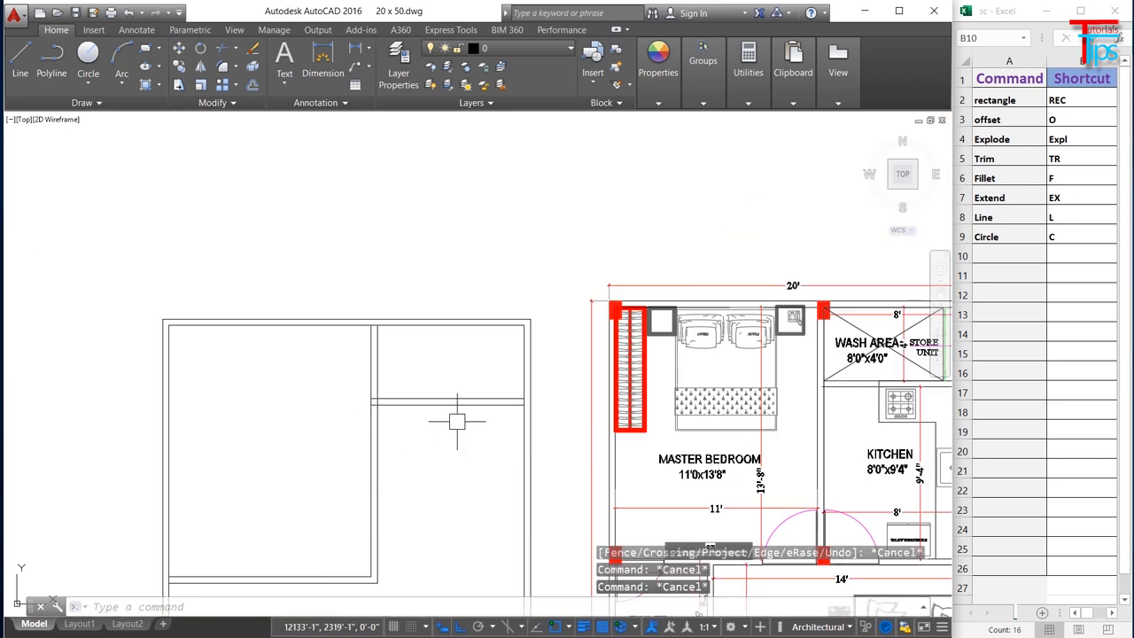
- Extend the master bedroom's two bottom partition lines across to the right inner wall to close the kitchen
scroll(455, 433, down, 2)
middle_drag(456, 445, 383, 354)
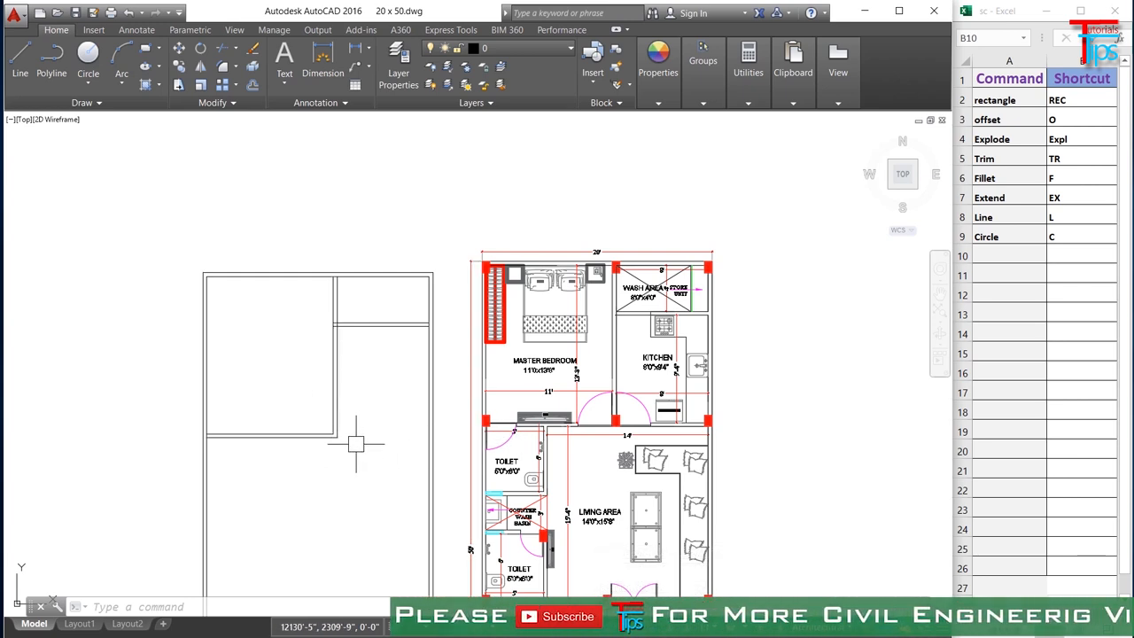
key(Escape)
key(Escape)
key(Escape)
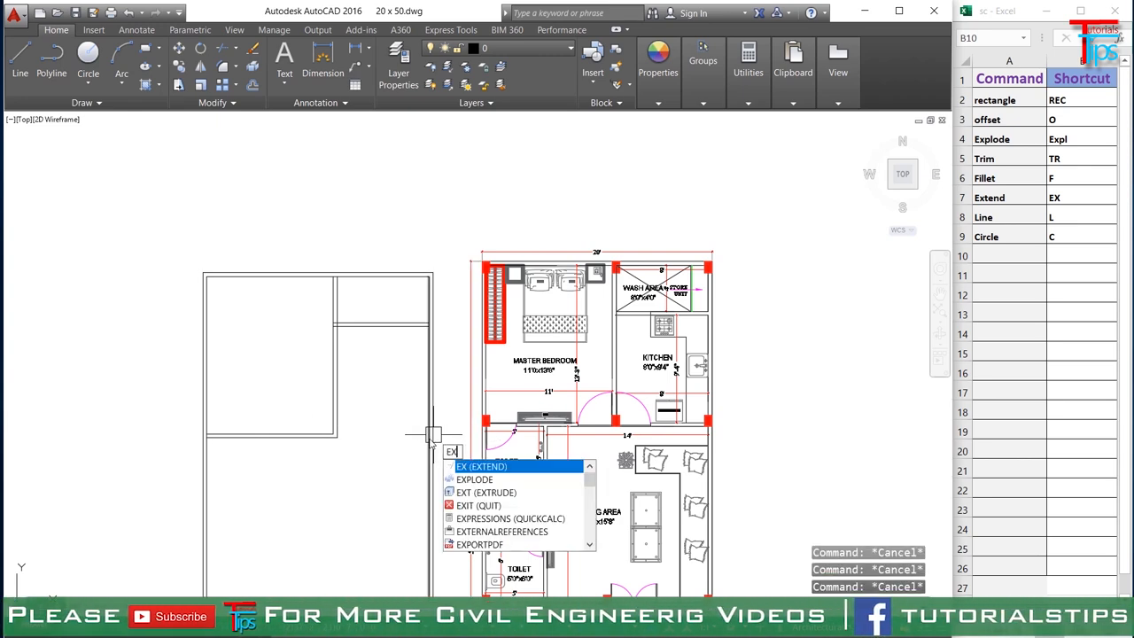
text(ex)
key(Return)
key(Return)
click(286, 401)
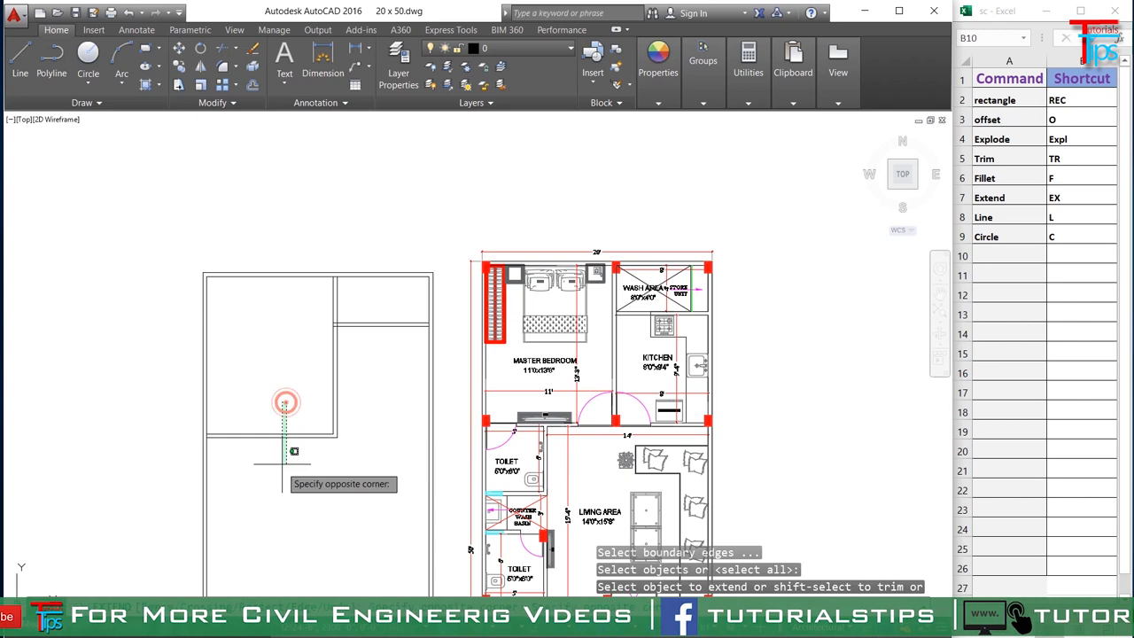
click(267, 485)
key(Return)
click(319, 435)
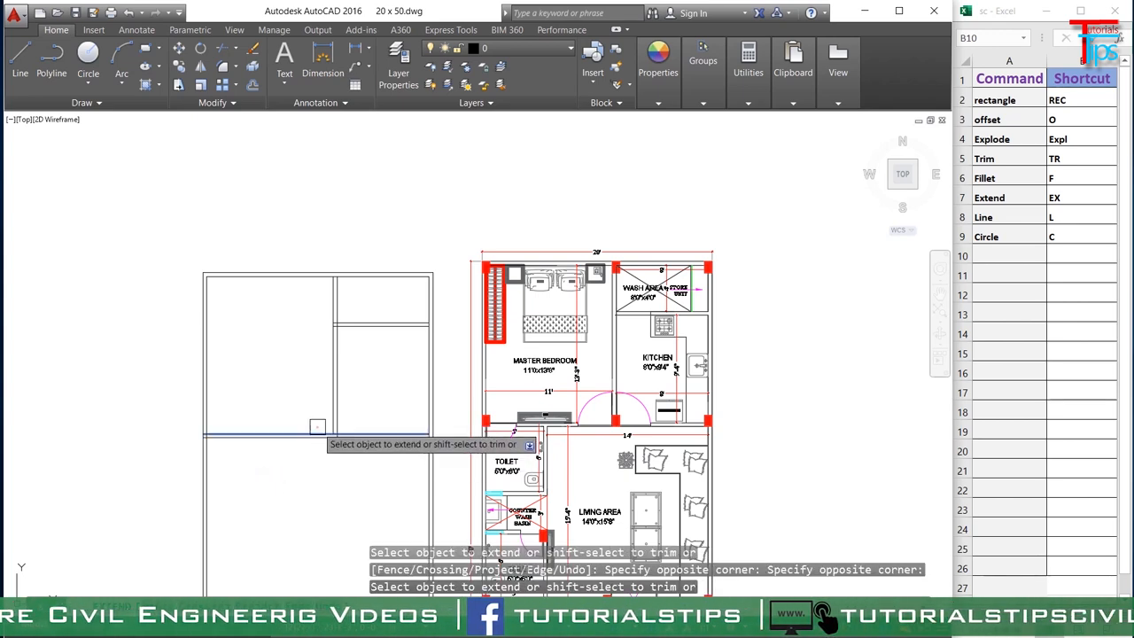
key(Escape)
- Offset the lower line of the partition below the bedroom and kitchen 6' downward to set the first toilet's length
mouse_move(366, 473)
middle_down()
mouse_move(448, 413)
mouse_move(437, 388)
middle_up()
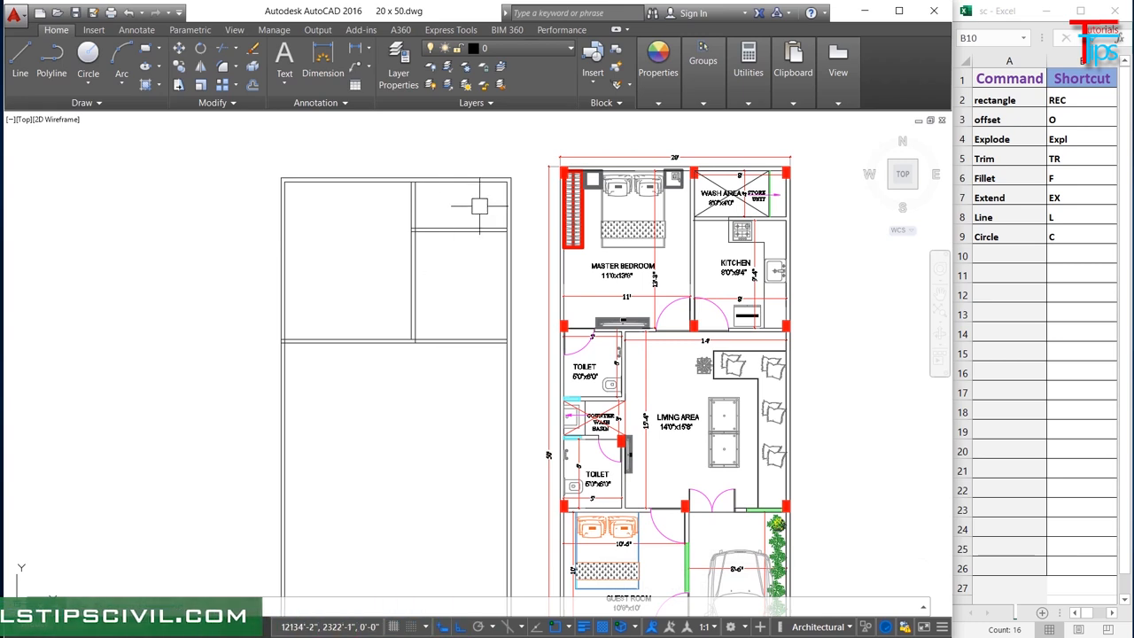
mouse_move(445, 398)
middle_down()
mouse_move(442, 352)
mouse_move(463, 421)
middle_up()
key(Escape)
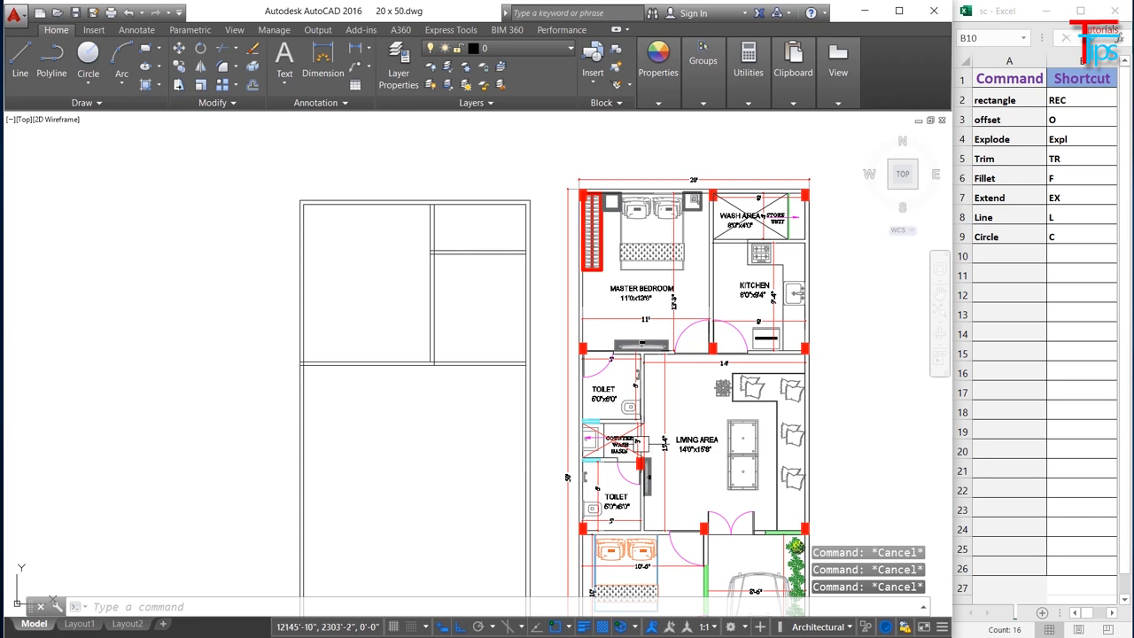
scroll(636, 373, up, 8)
scroll(697, 483, down, 3)
scroll(696, 483, down, 6)
scroll(397, 354, up, 2)
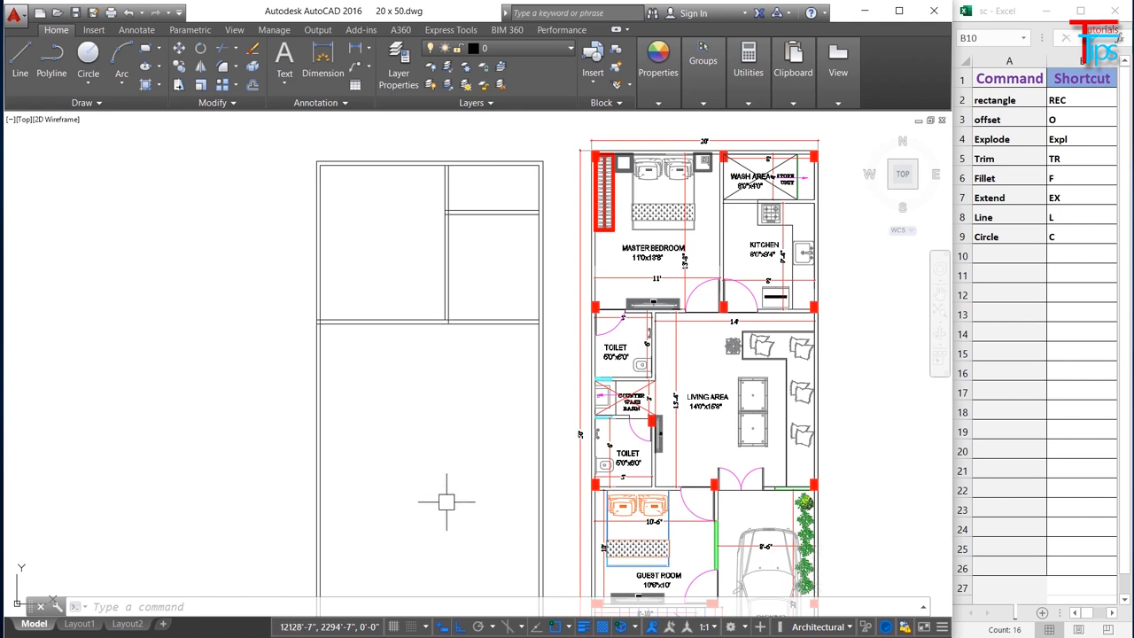
key(Return)
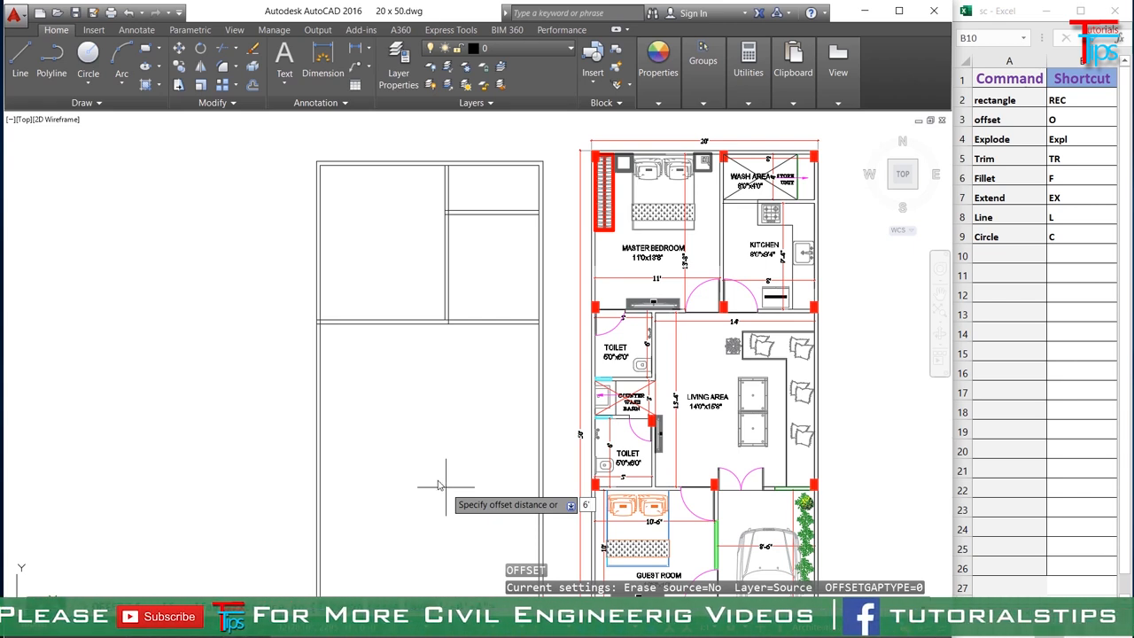
key(Return)
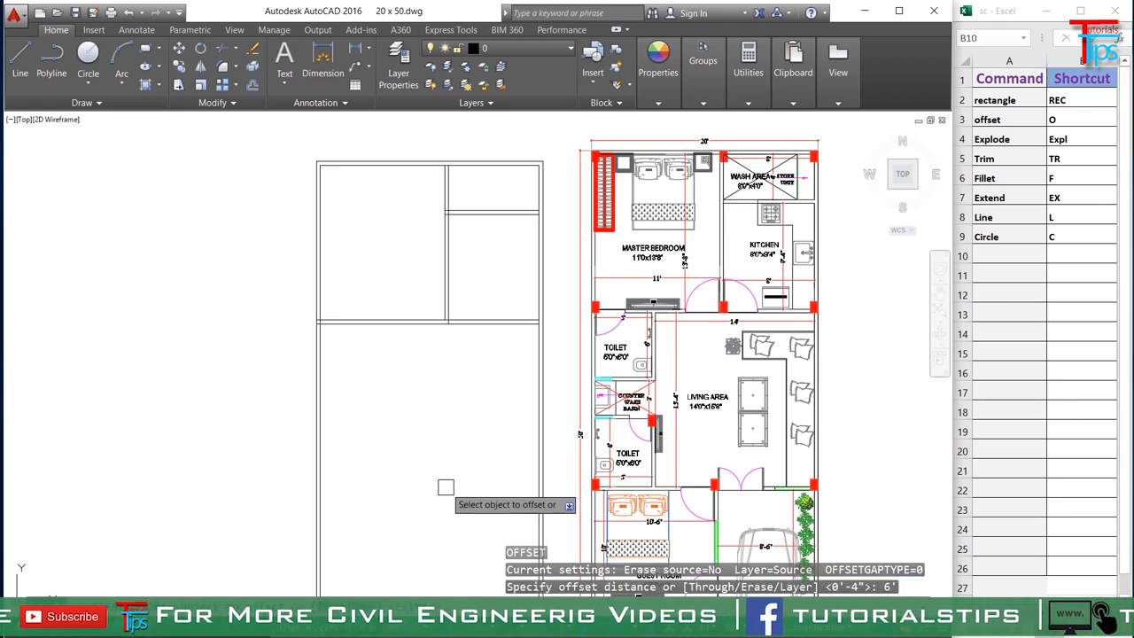
click(414, 324)
click(434, 478)
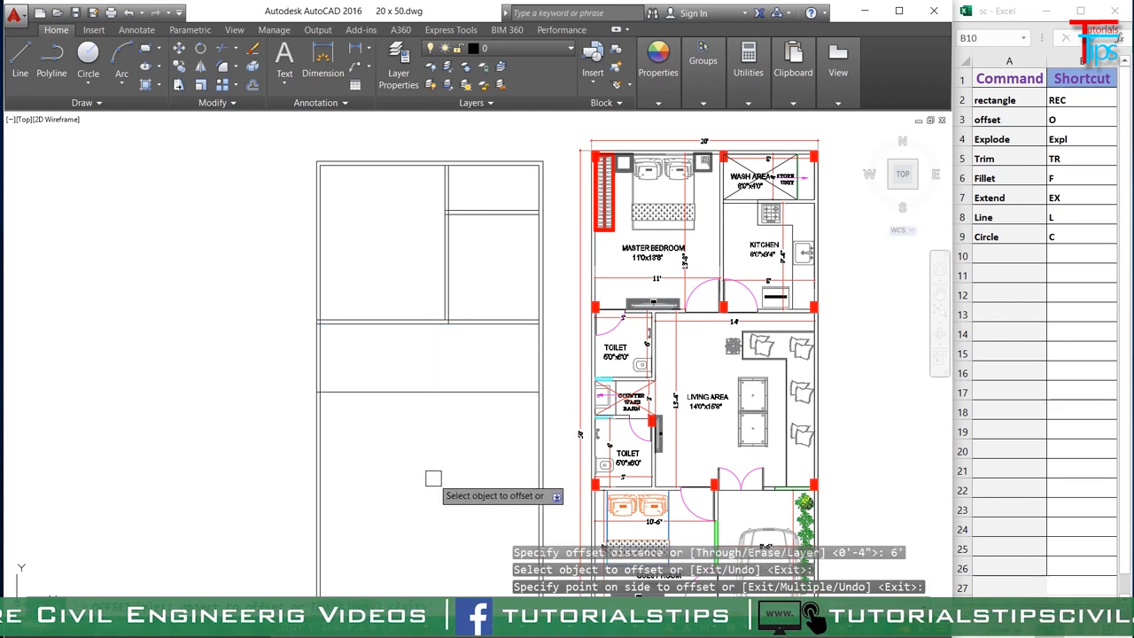
key(Return)
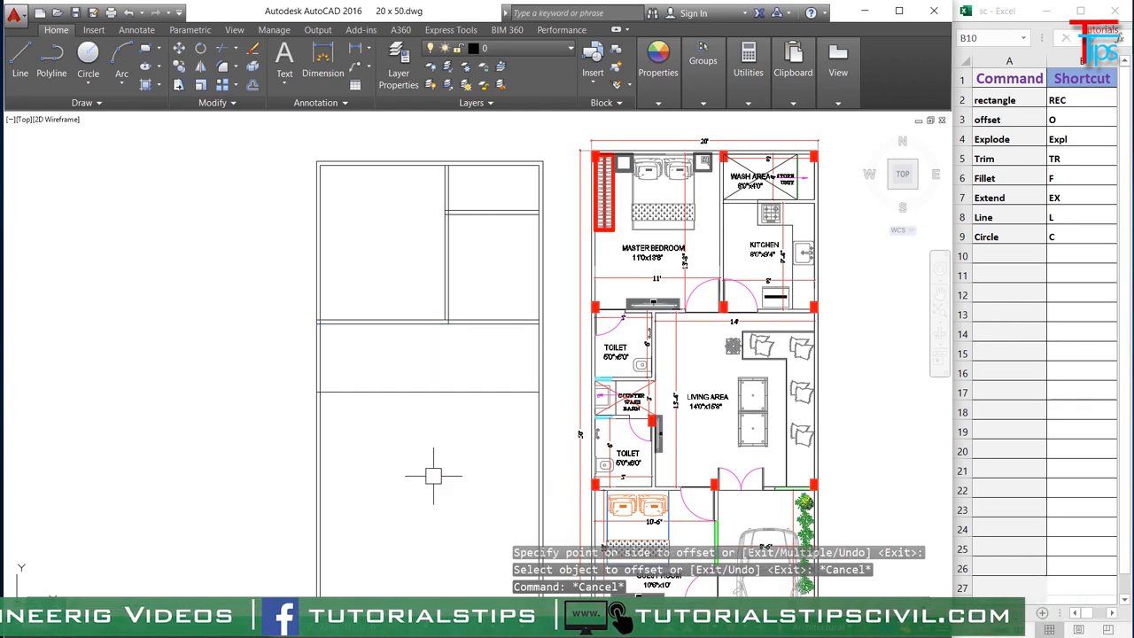
- Offset the first toilet's lower line 4" downward to form its partition wall
key(Return)
text(4)
key(Return)
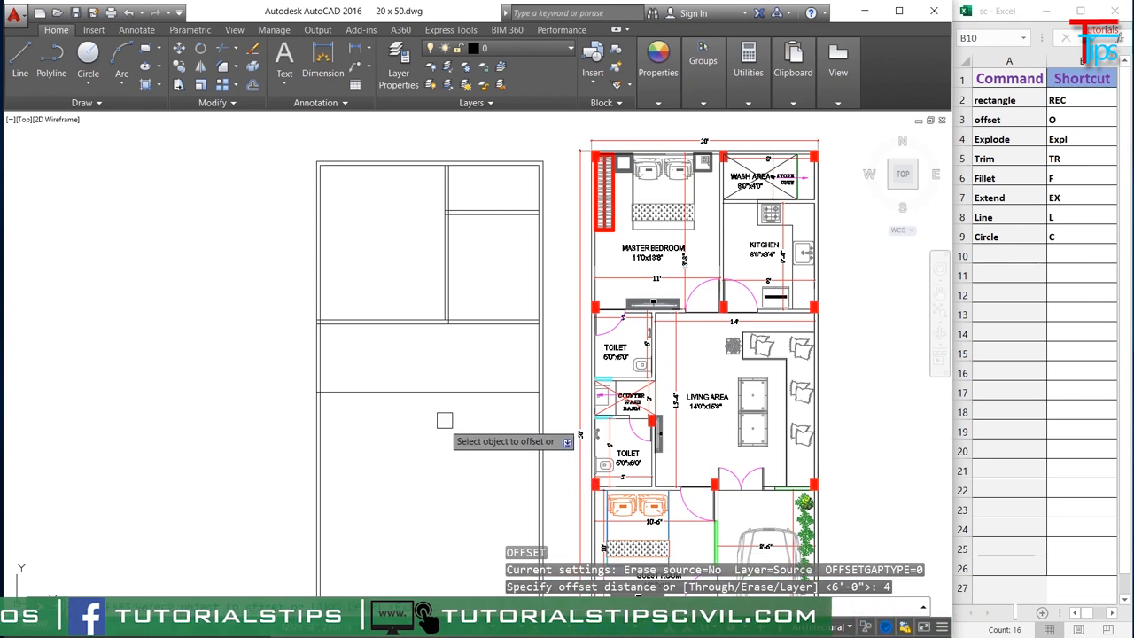
click(412, 390)
click(434, 447)
key(Escape)
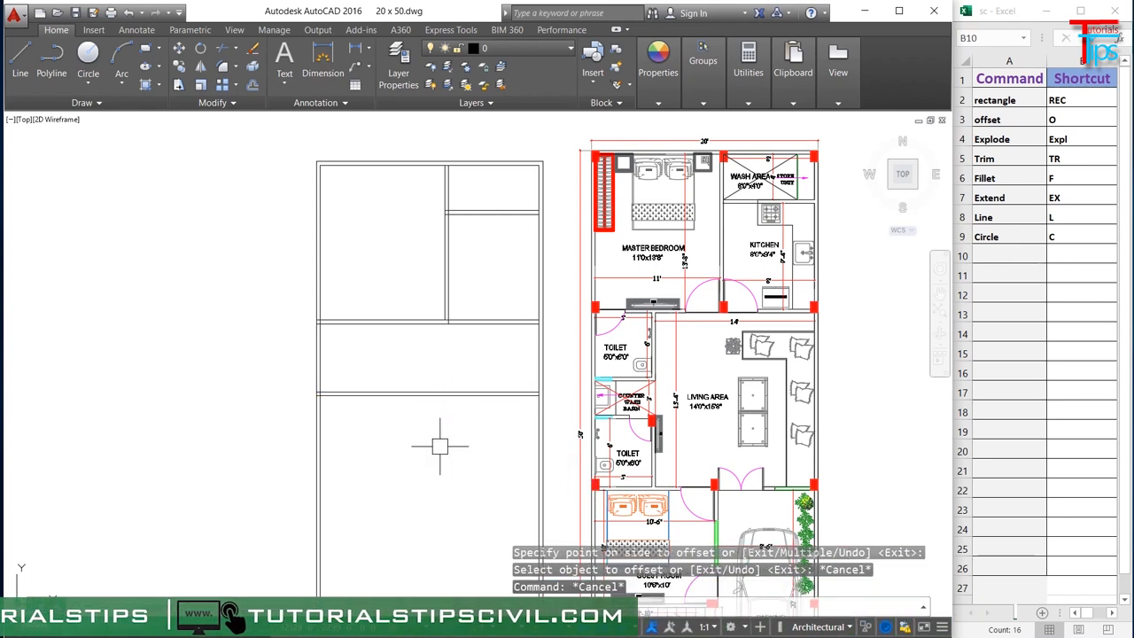
- Offset the lower line of the first toilet's partition 3' downward to set the counter wash basin area's depth
text(o)
key(Return)
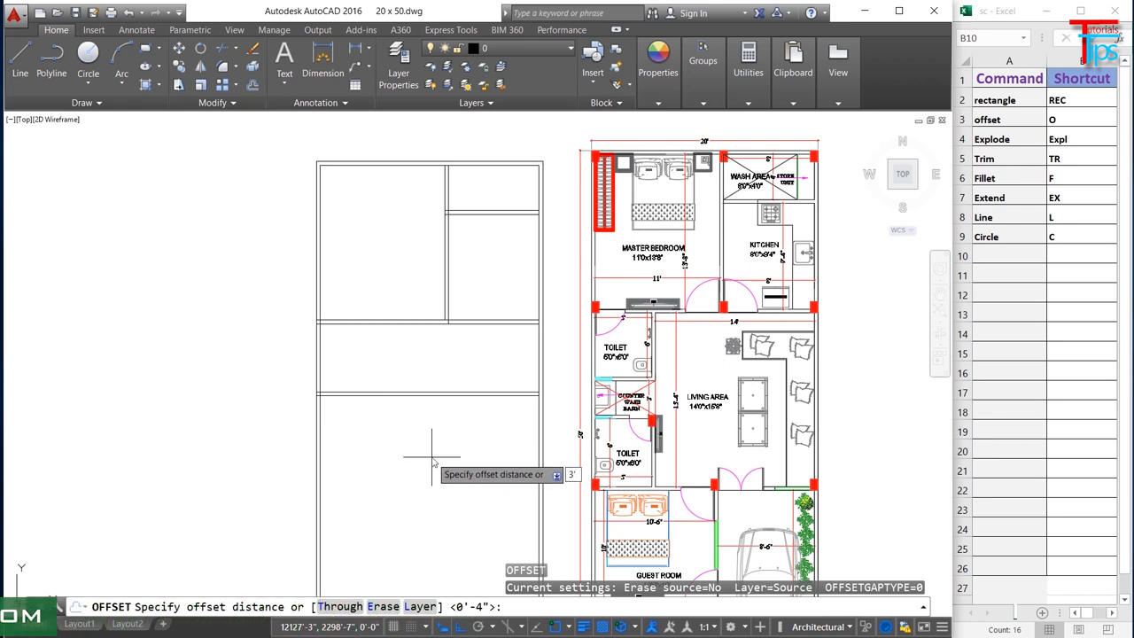
text(3')
key(Return)
click(451, 395)
click(451, 475)
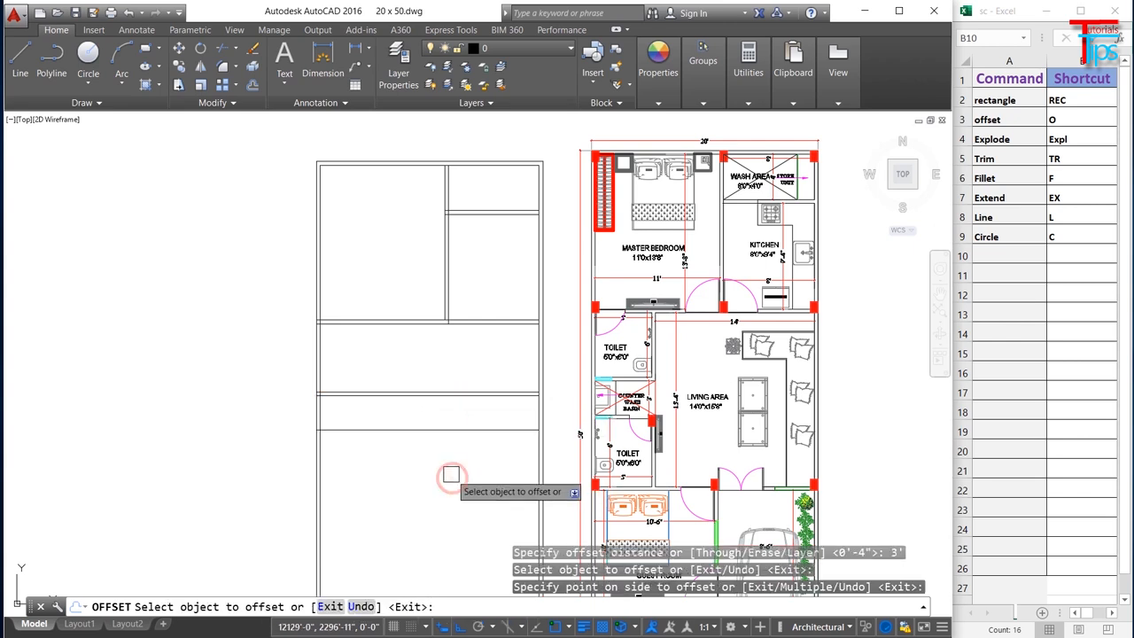
scroll(639, 413, up, 5)
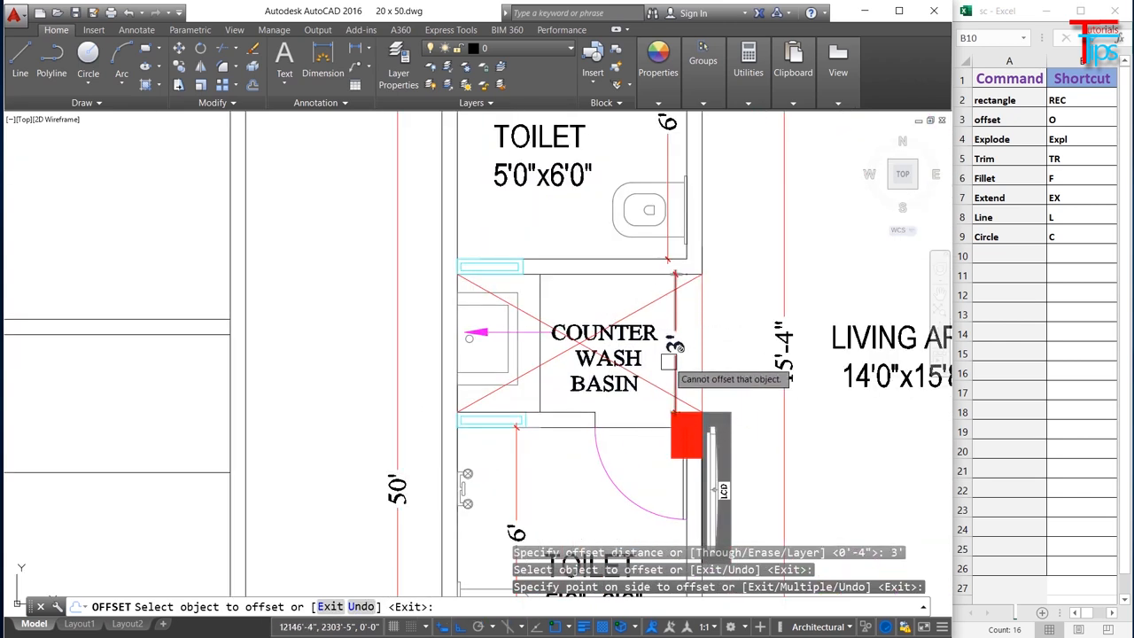
scroll(668, 361, down, 5)
key(Escape)
key(Escape)
key(Escape)
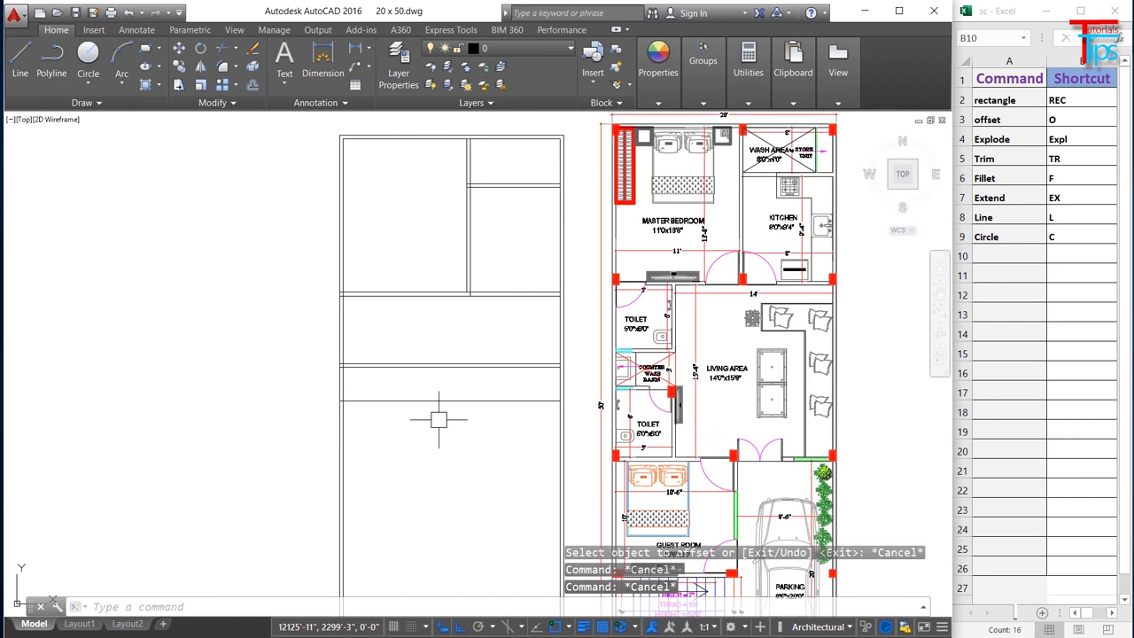
- Offset the counter wash basin area's lower line 6' downward for the second toilet's length
scroll(646, 433, up, 4)
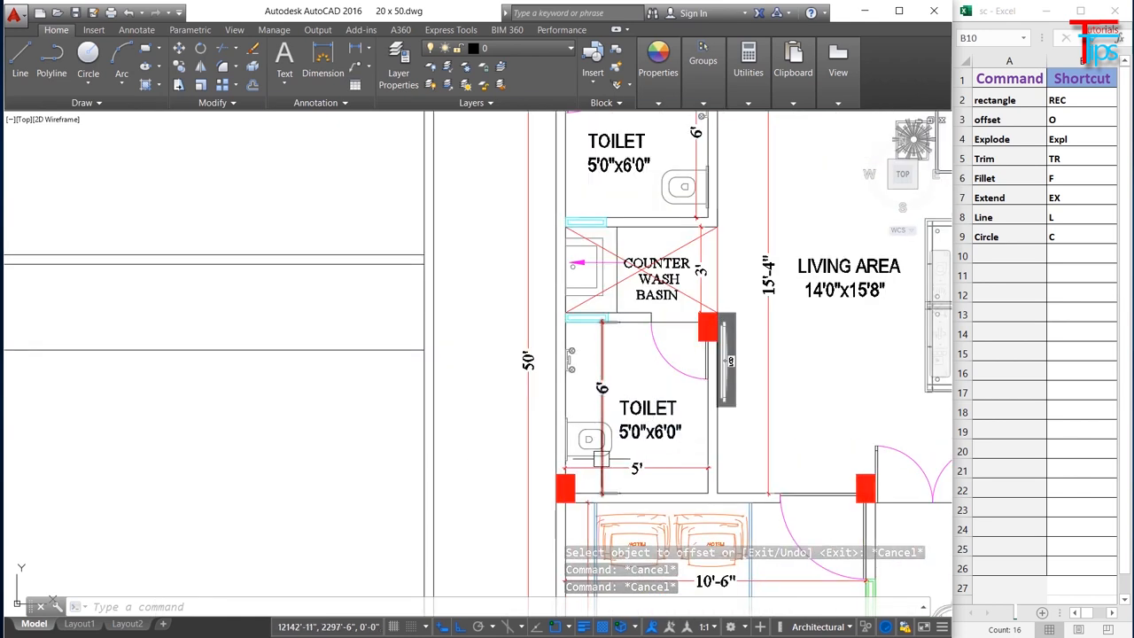
scroll(600, 423, down, 2)
scroll(602, 433, down, 4)
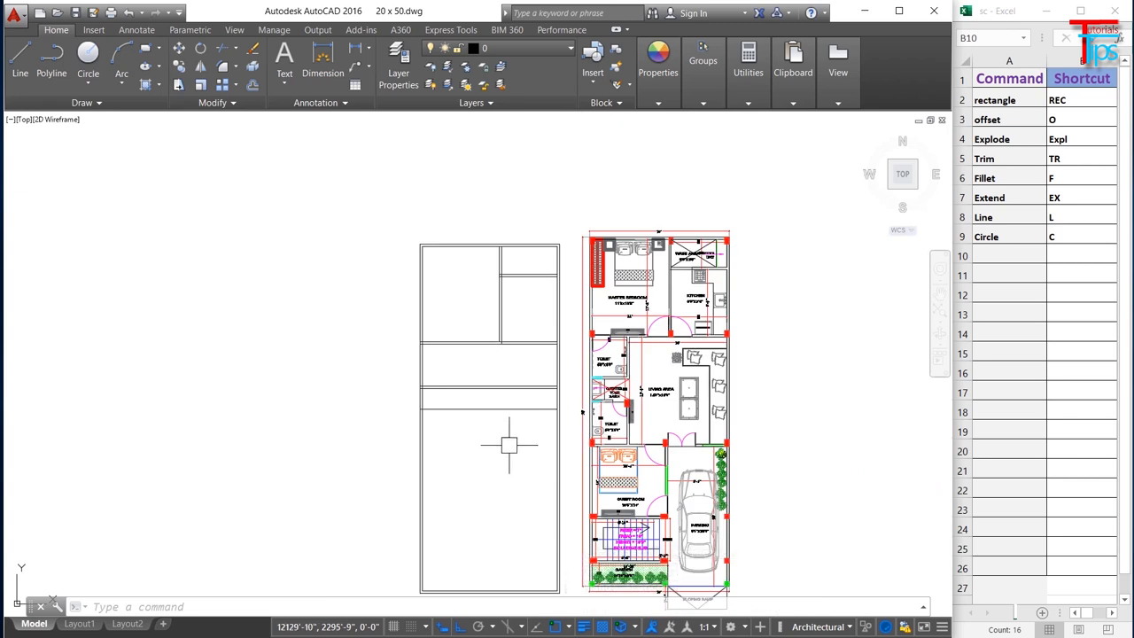
key(Escape)
key(Escape)
text(o)
key(Return)
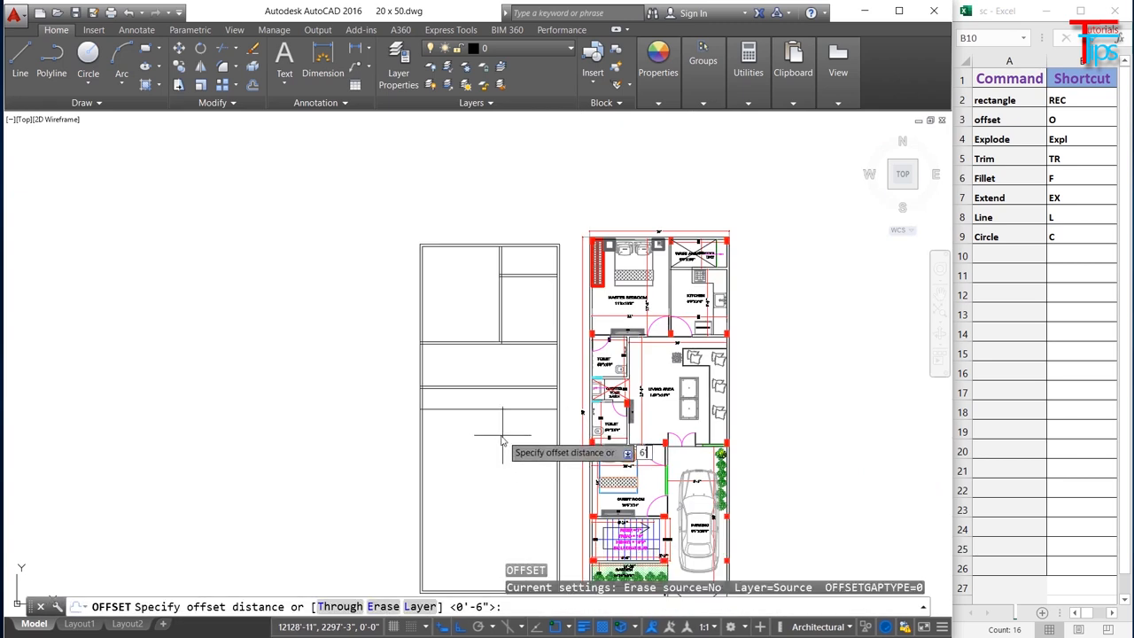
key(Return)
click(502, 410)
click(504, 479)
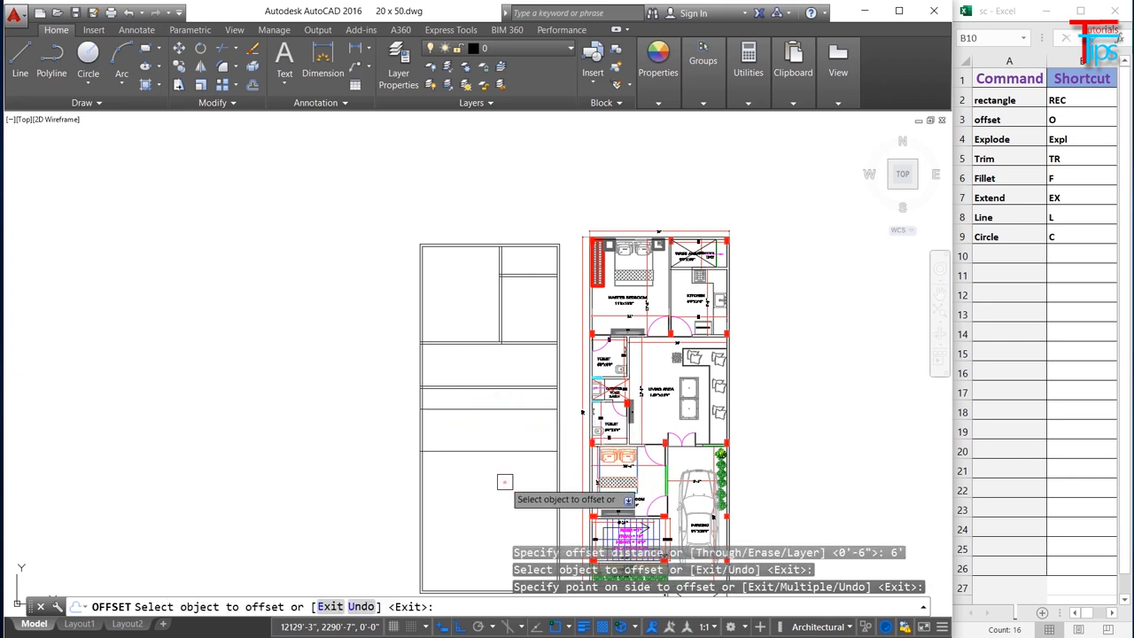
- Examine the toilets and counter wash basin area in the reference plan for their widths and wall layout
scroll(486, 463, up, 2)
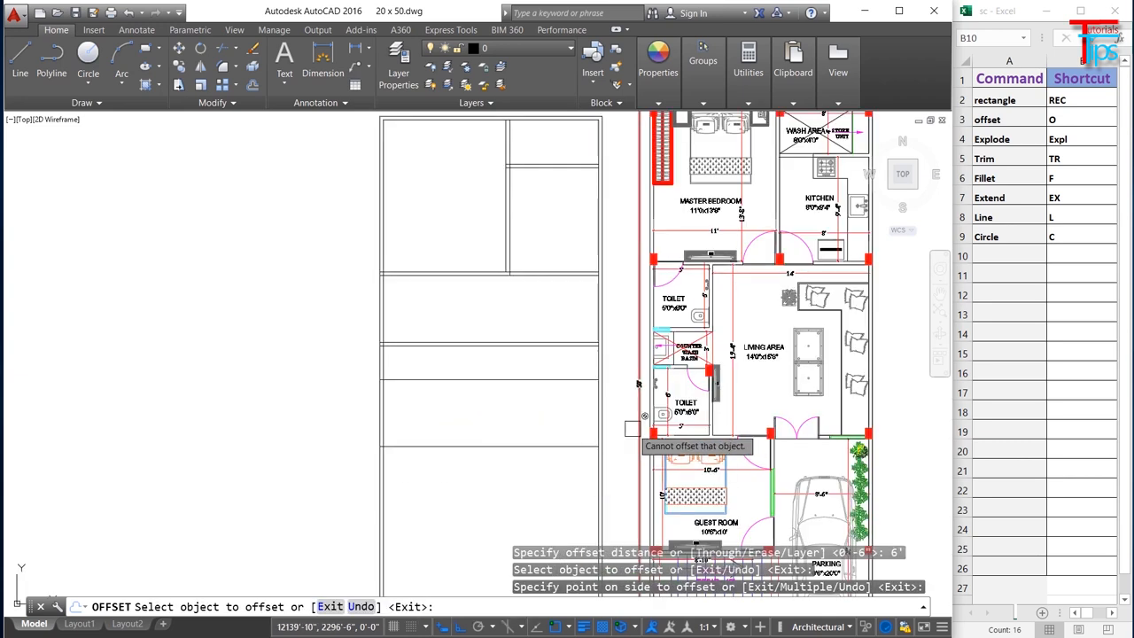
scroll(713, 314, up, 2)
click(709, 257)
scroll(707, 319, up, 4)
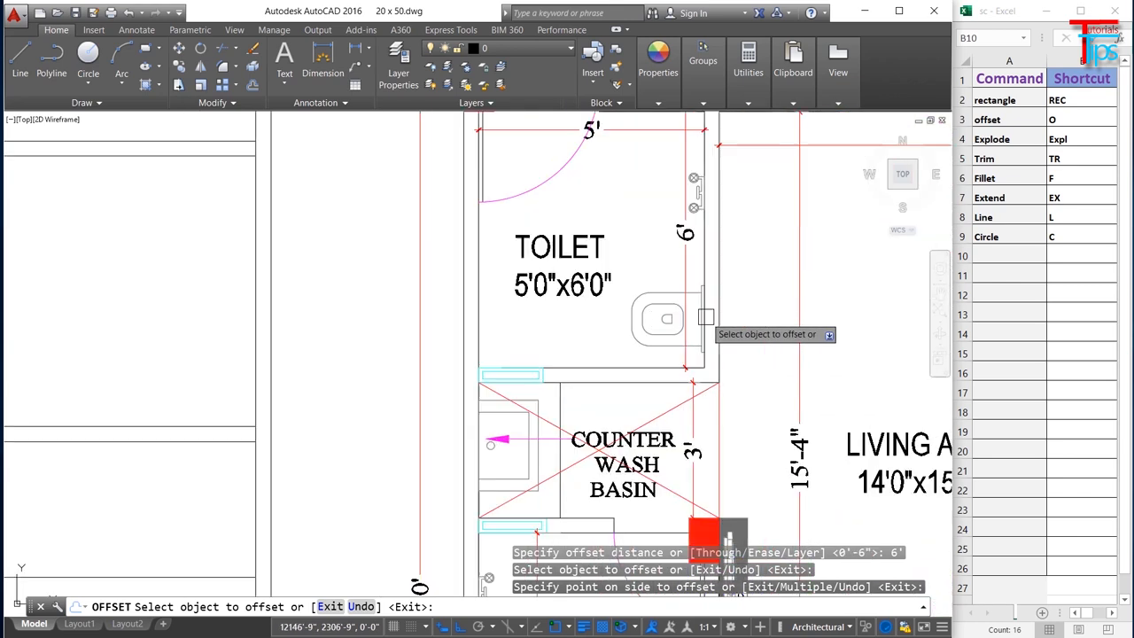
middle_drag(595, 167, 605, 256)
middle_drag(650, 336, 624, 141)
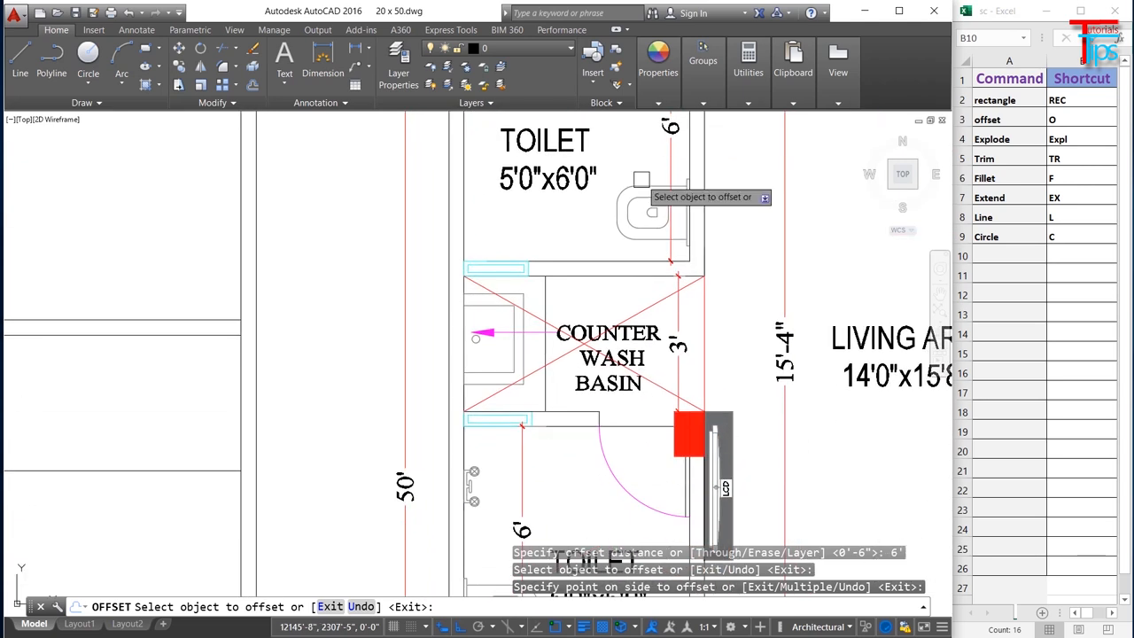
middle_drag(505, 547, 493, 393)
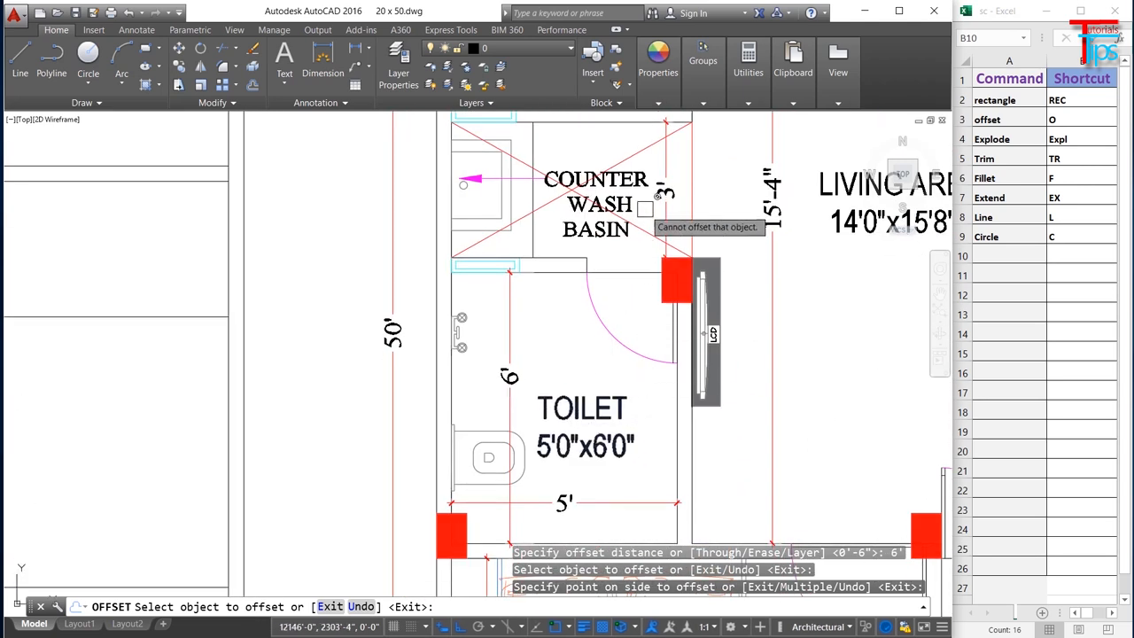
scroll(678, 355, down, 2)
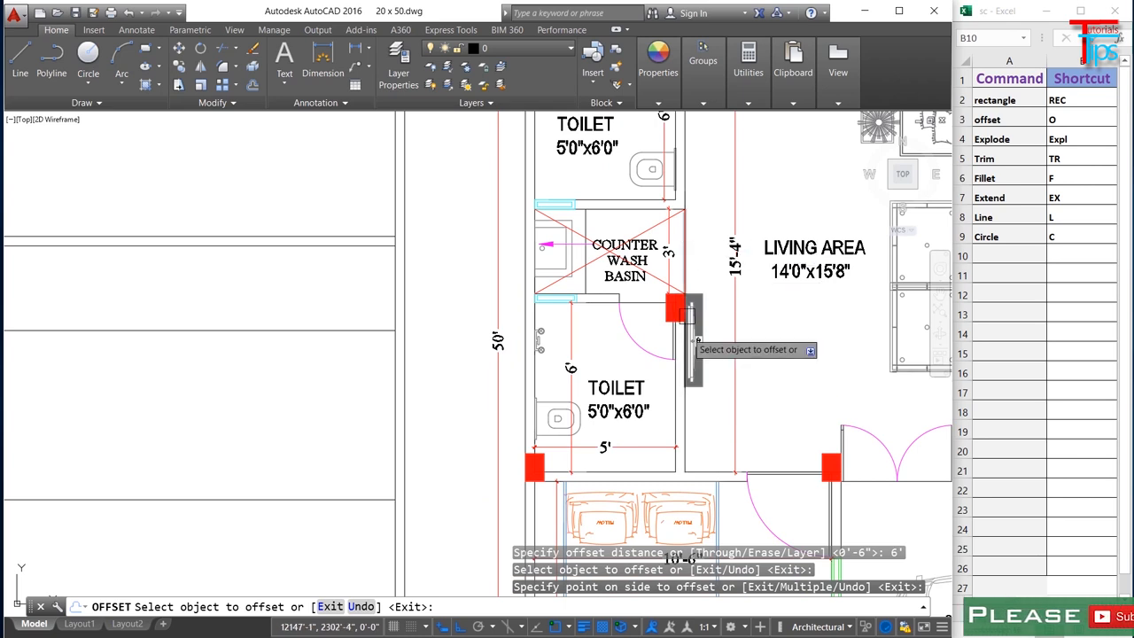
scroll(451, 380, down, 4)
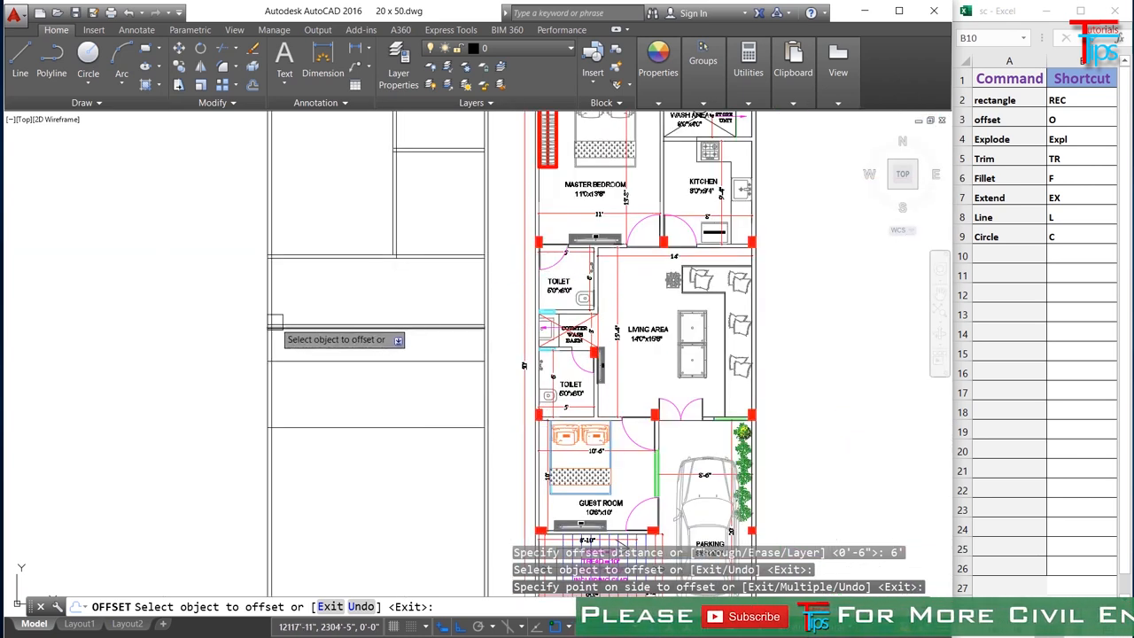
- Offset the inner line of the house's left wall 5' to the right to set the toilets' width
key(Escape)
key(Escape)
key(Escape)
text(o)
key(Return)
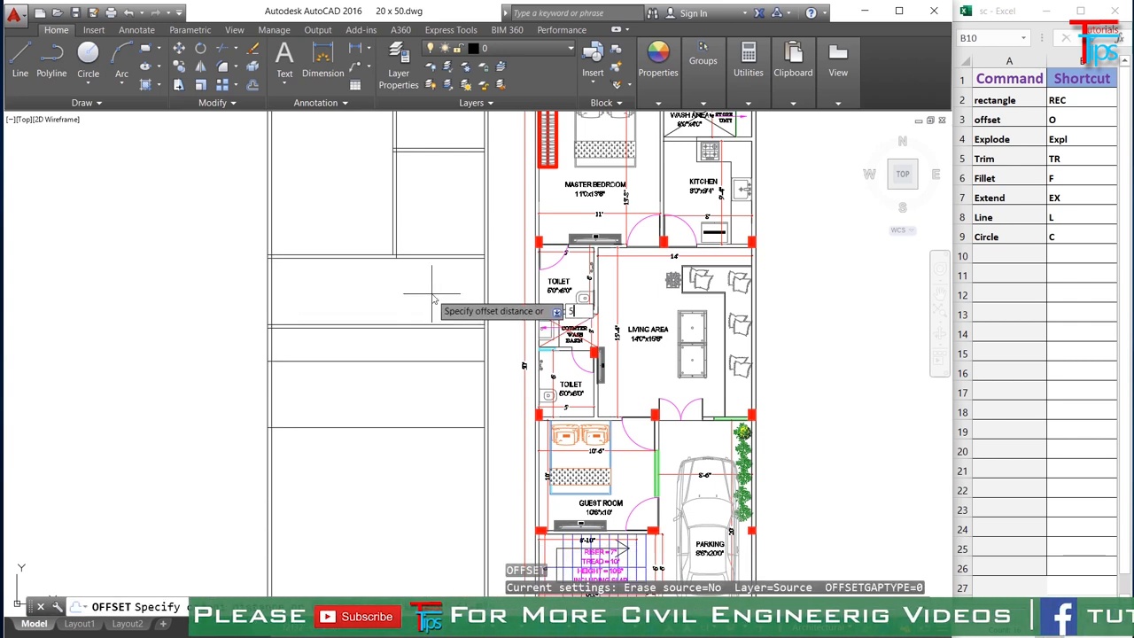
text(5')
key(Return)
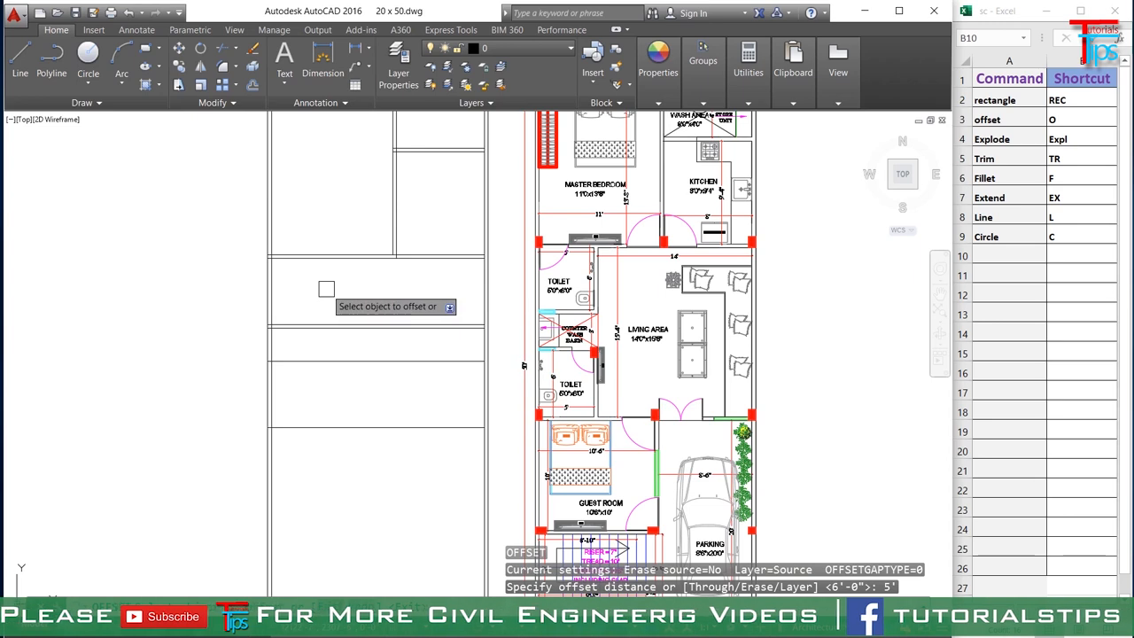
click(268, 294)
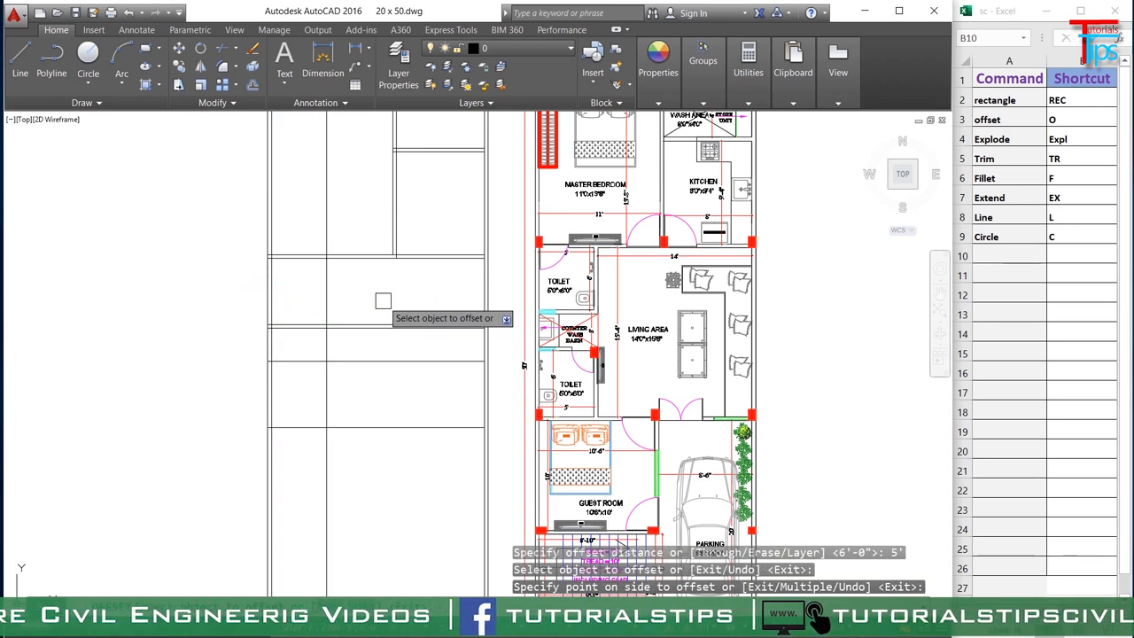
click(383, 301)
key(Escape)
key(Escape)
key(Escape)
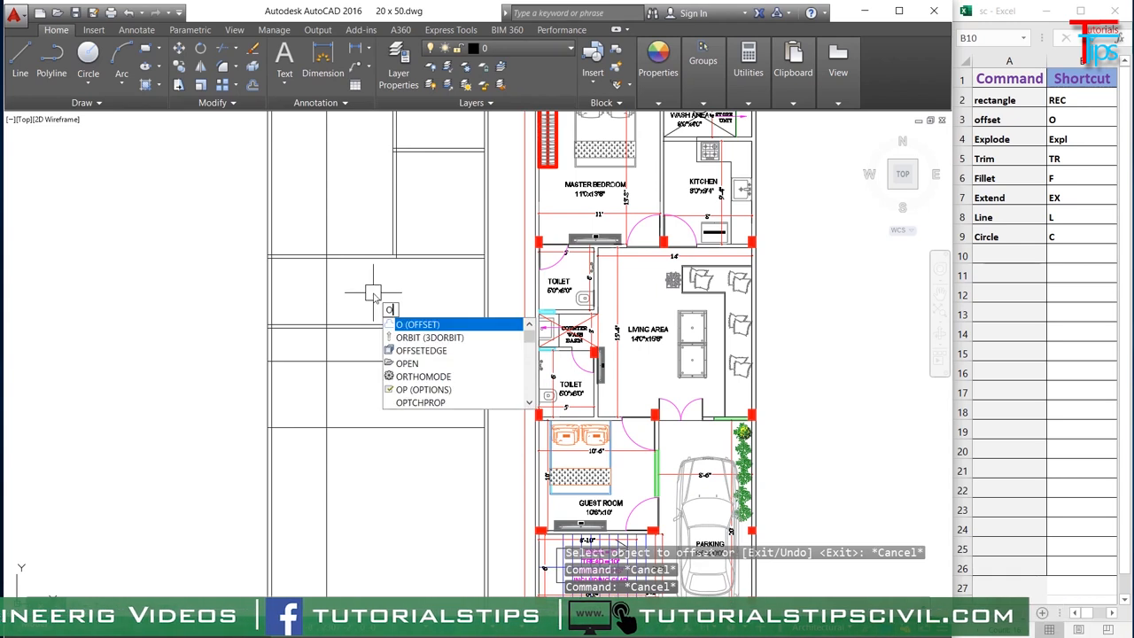
- Offset the toilets' new right-hand line 4" to the right to form their side partition wall
key(Return)
text(4)
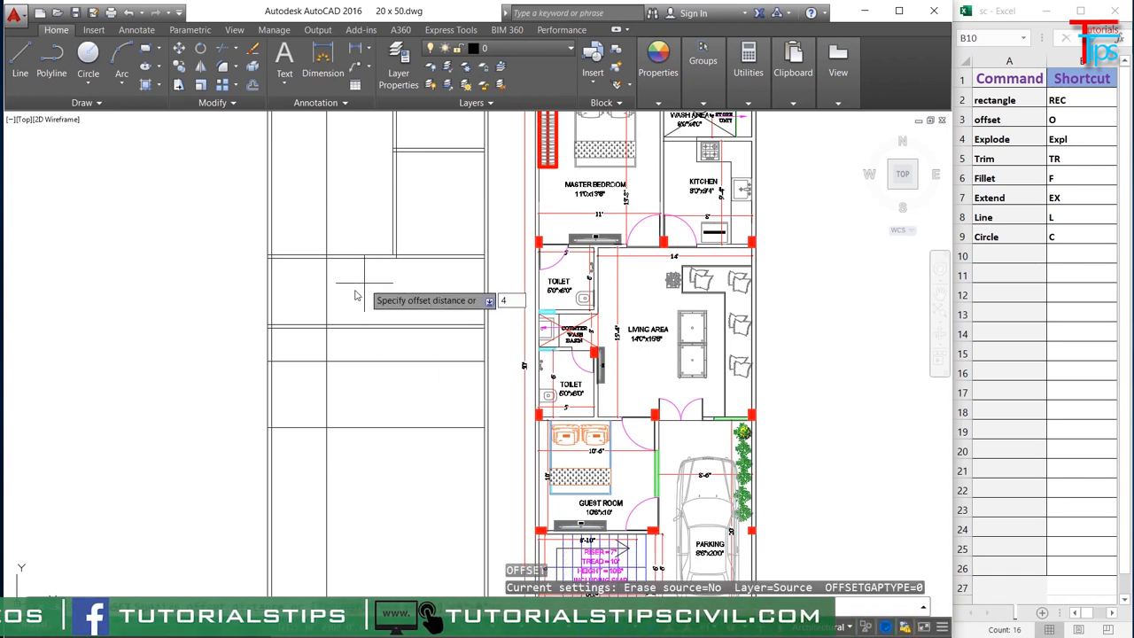
key(Return)
click(327, 294)
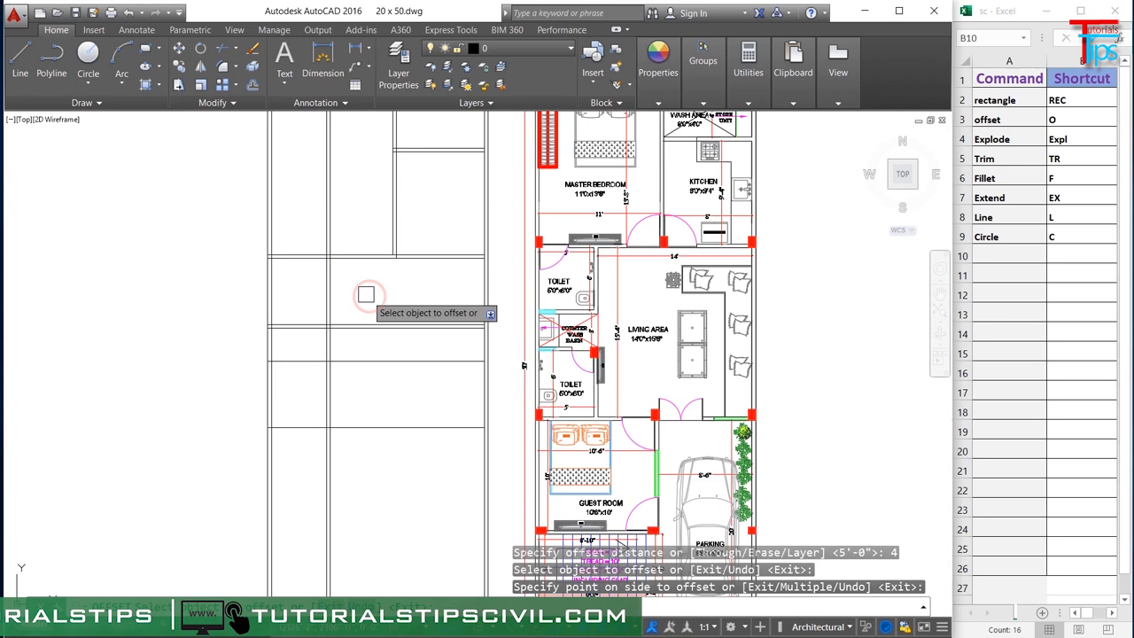
click(369, 295)
key(Escape)
key(Escape)
- Trim the horizontal lines crossing the living area and the side partition's excess above and below the toilets
text(tr)
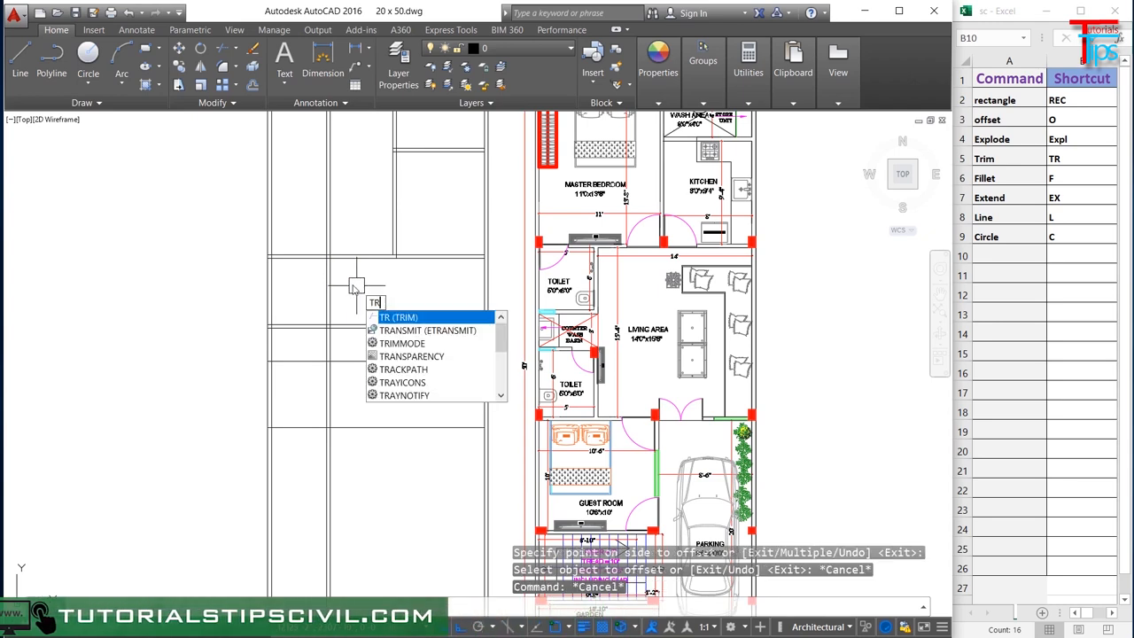
key(Return)
key(Return)
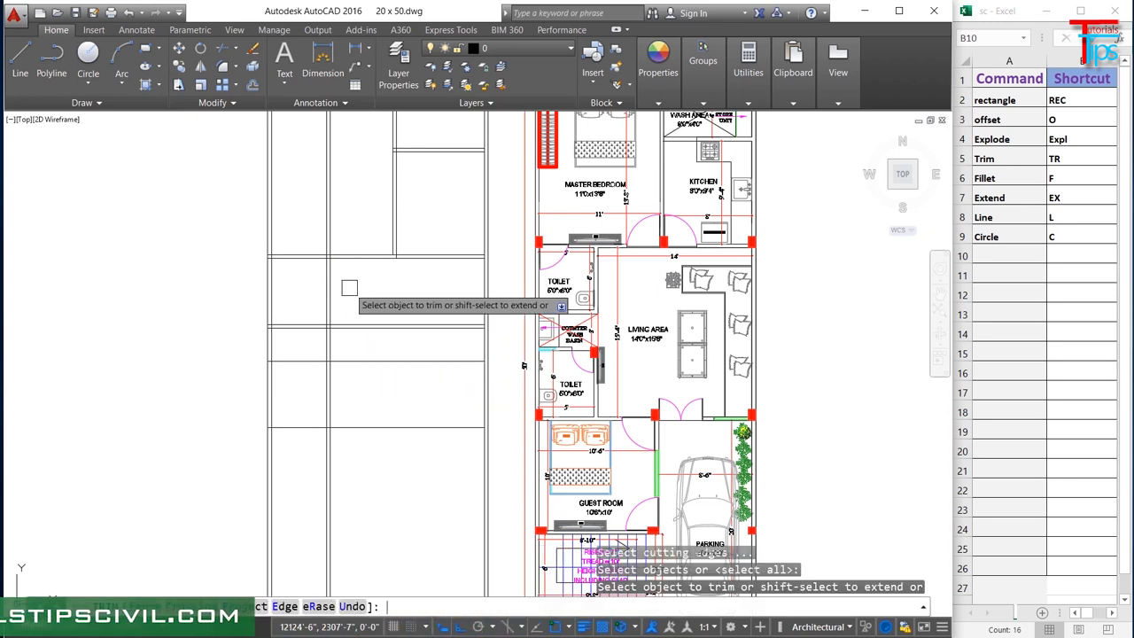
click(393, 291)
click(375, 449)
key(Escape)
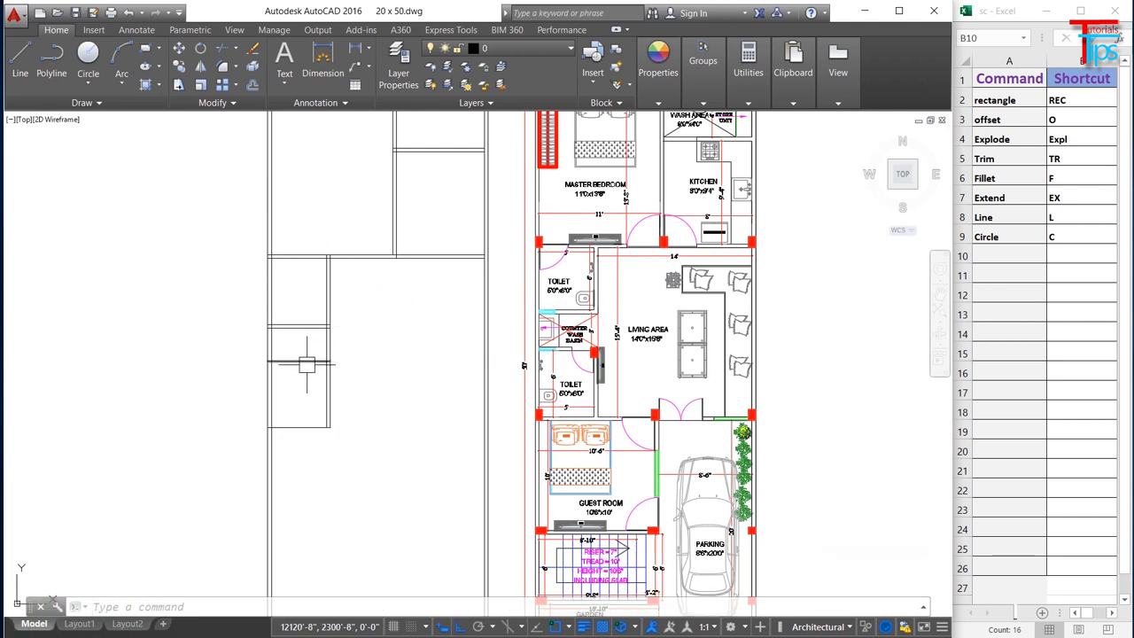
- Offset the counter wash basin area's lower line 4" downward to form the second toilet's upper partition wall
text(o)
key(Return)
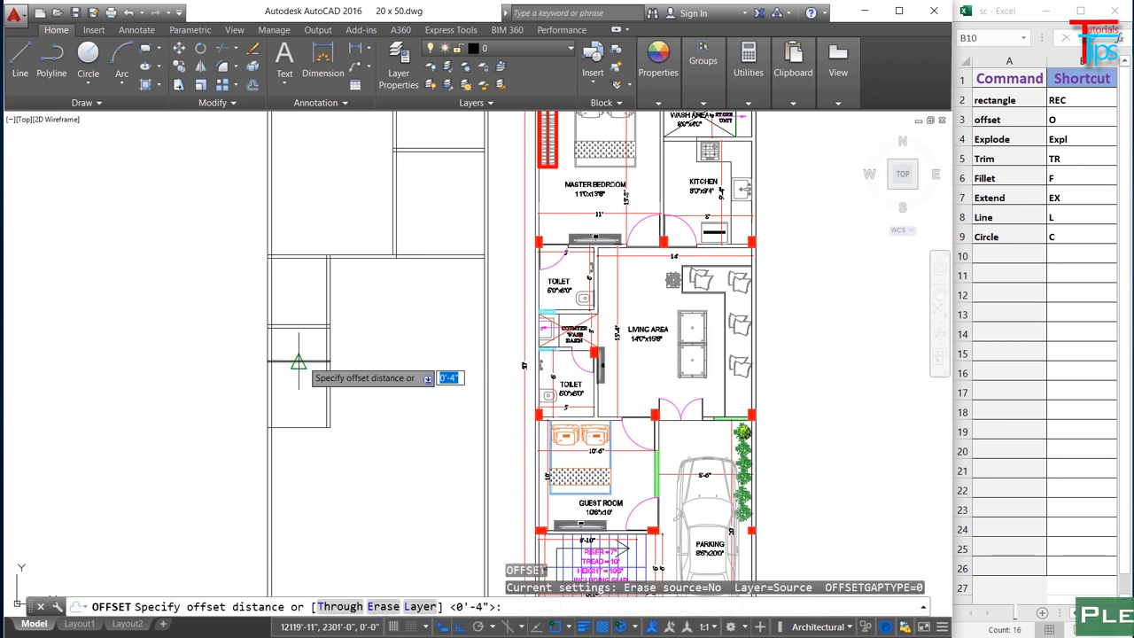
key(Return)
click(298, 362)
click(300, 400)
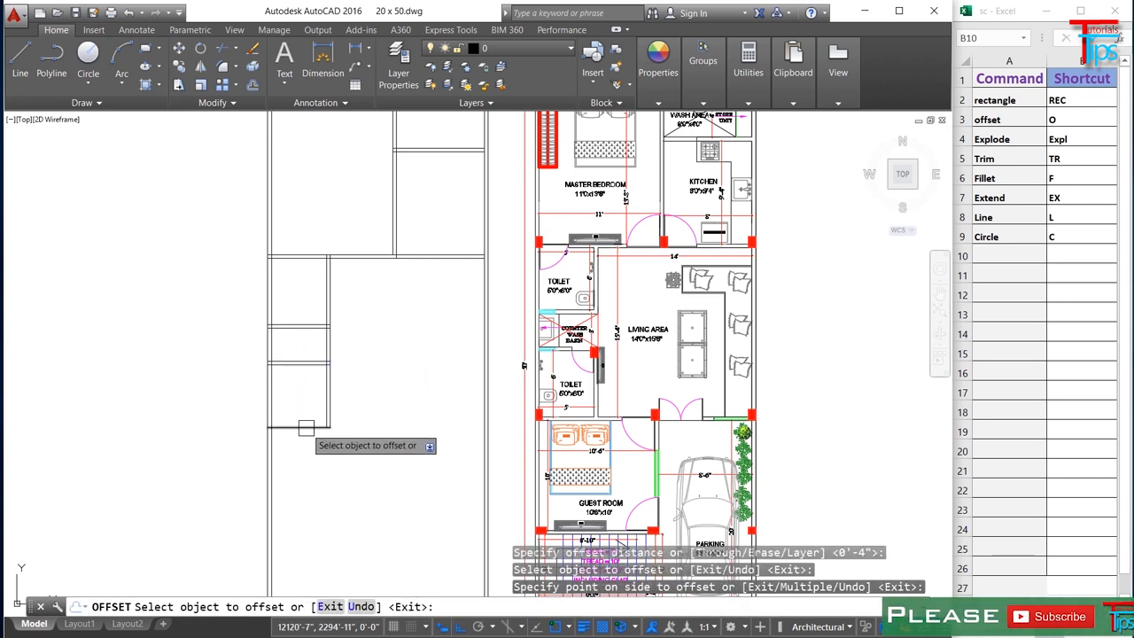
key(Escape)
key(Escape)
key(Escape)
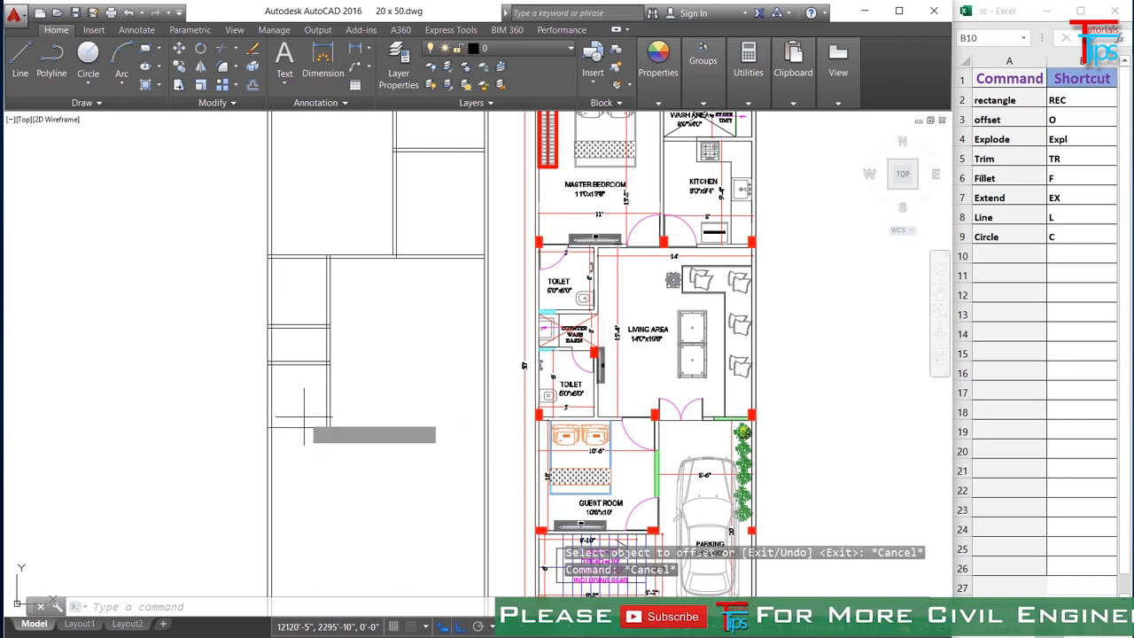
- Delete the second toilet's existing lower line
key(Return)
key(Escape)
click(298, 427)
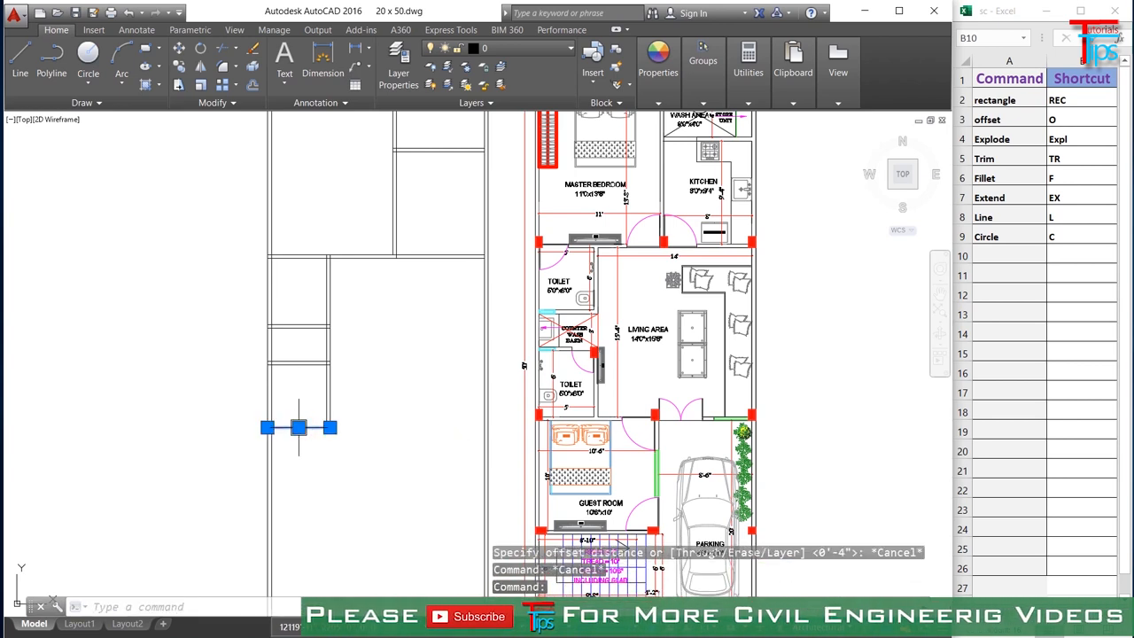
key(Delete)
- Offset both lines of the partition above the second toilet 6' downward to form its lower wall
key(Return)
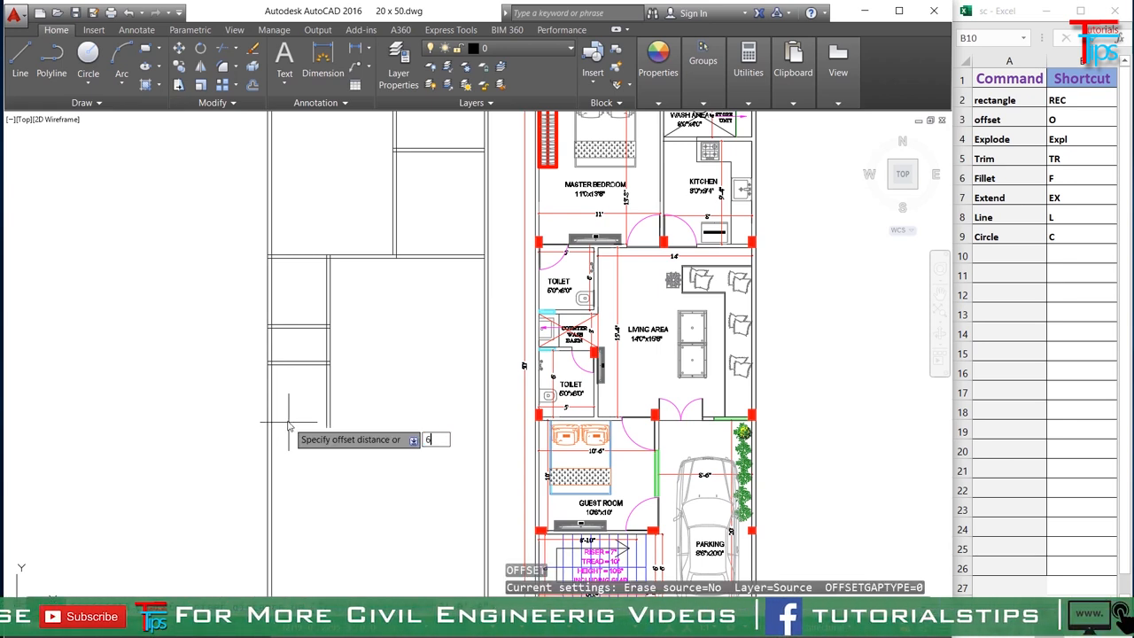
key(Return)
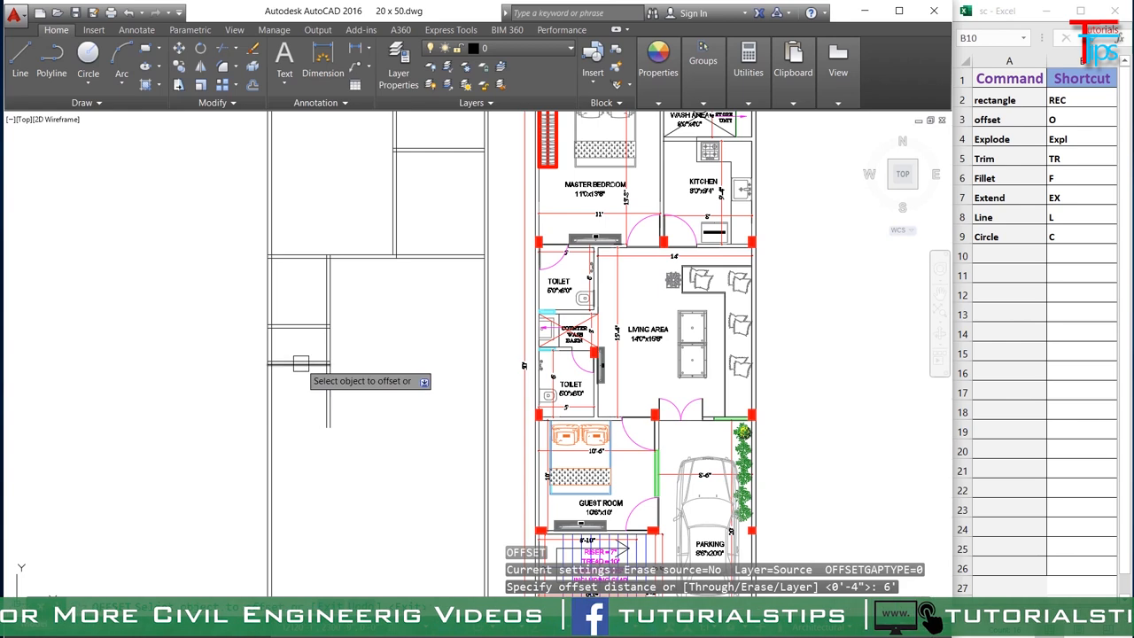
click(299, 362)
click(312, 475)
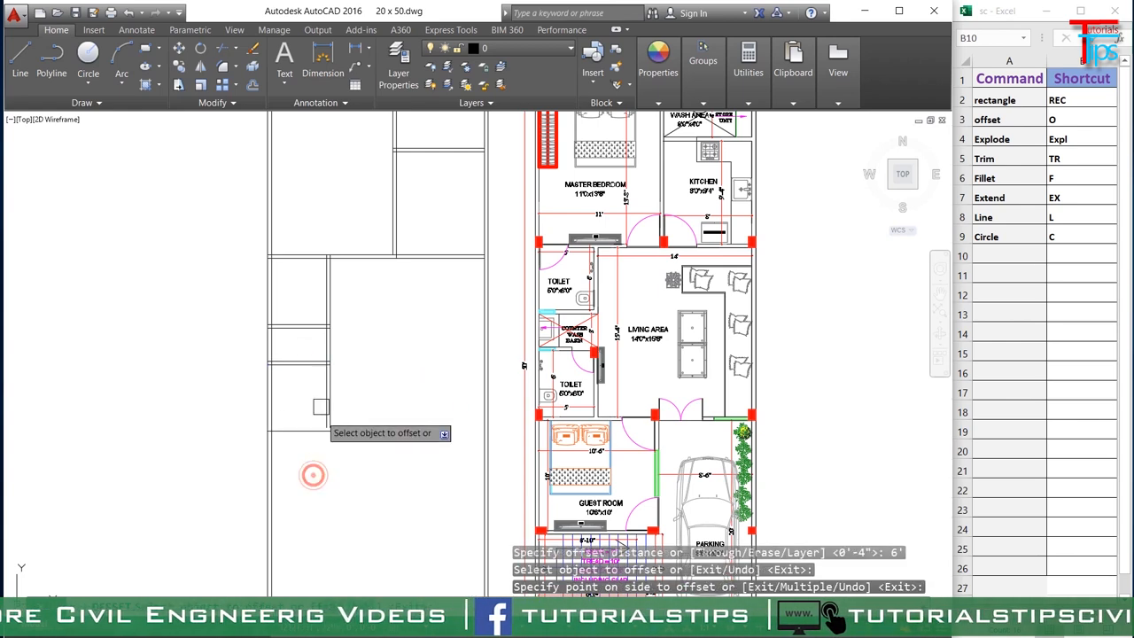
click(304, 353)
click(304, 470)
scroll(325, 451, up, 2)
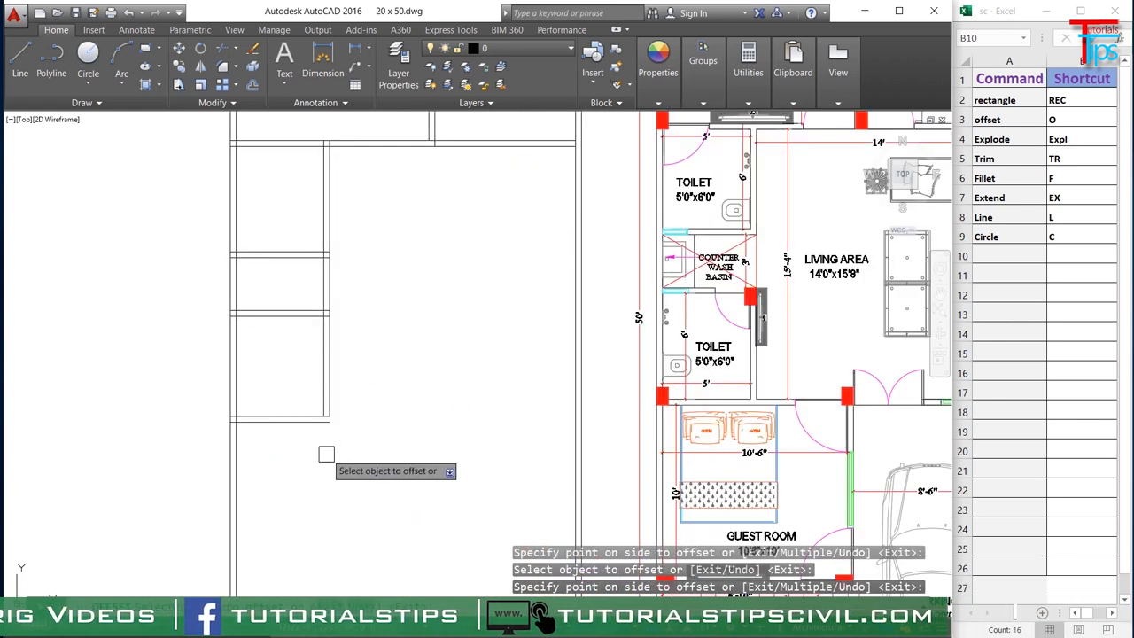
scroll(326, 453, up, 3)
key(Escape)
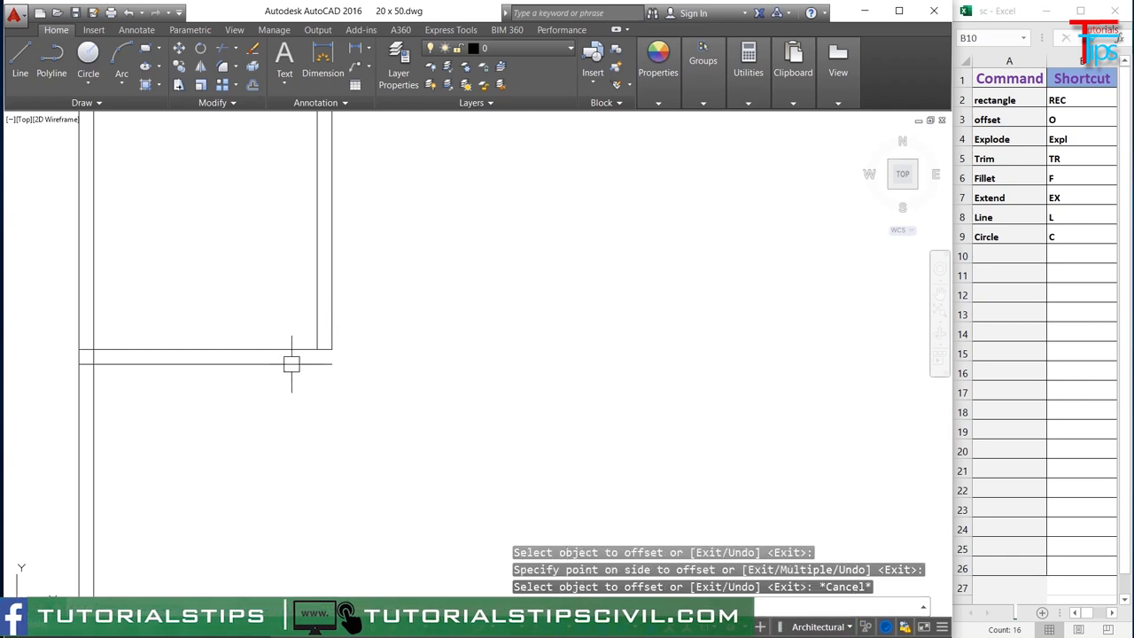
key(Escape)
- Fillet the side partition's outer line with the second toilet's lowest line to close the outer corner
key(Return)
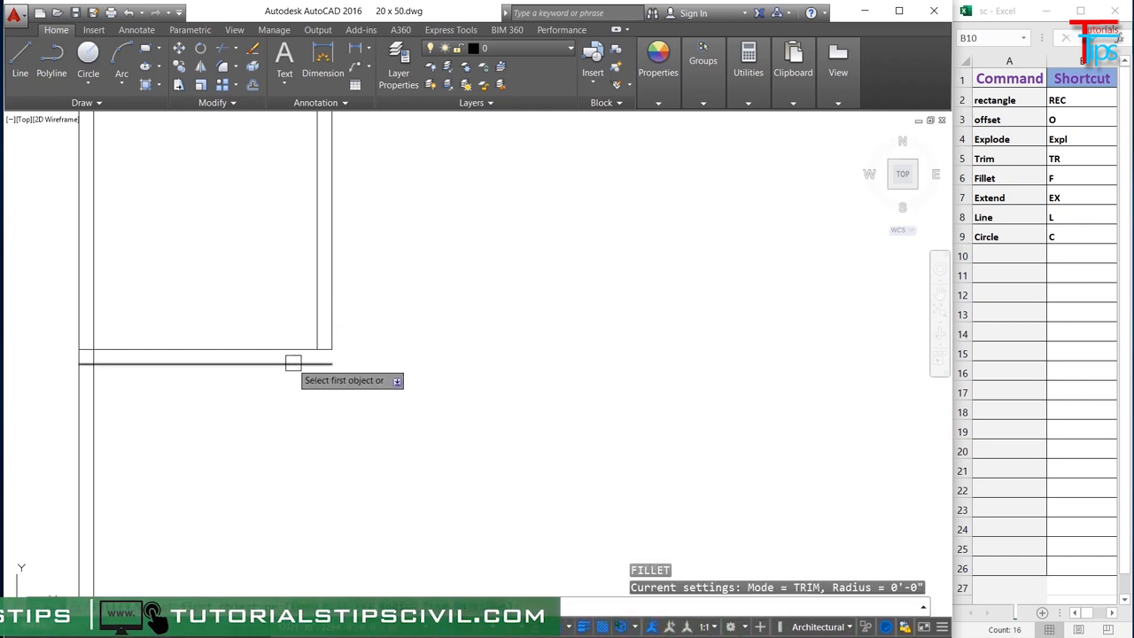
click(327, 316)
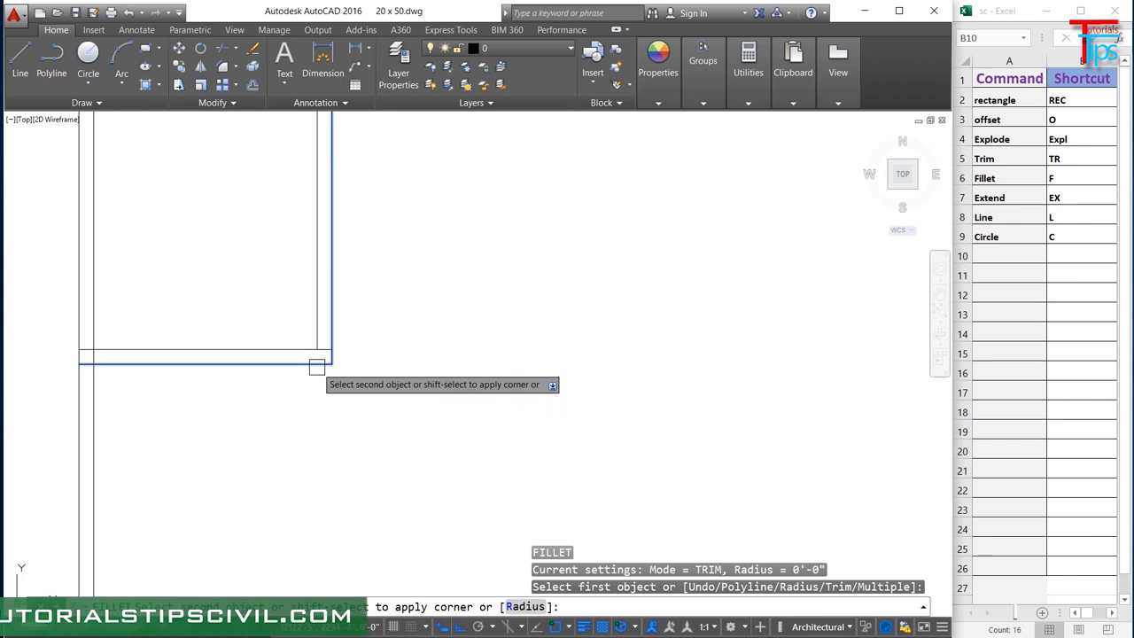
key(Escape)
- Extend both lines of the second toilet's lower wall across the living area to the house's right wall
scroll(378, 433, down, 4)
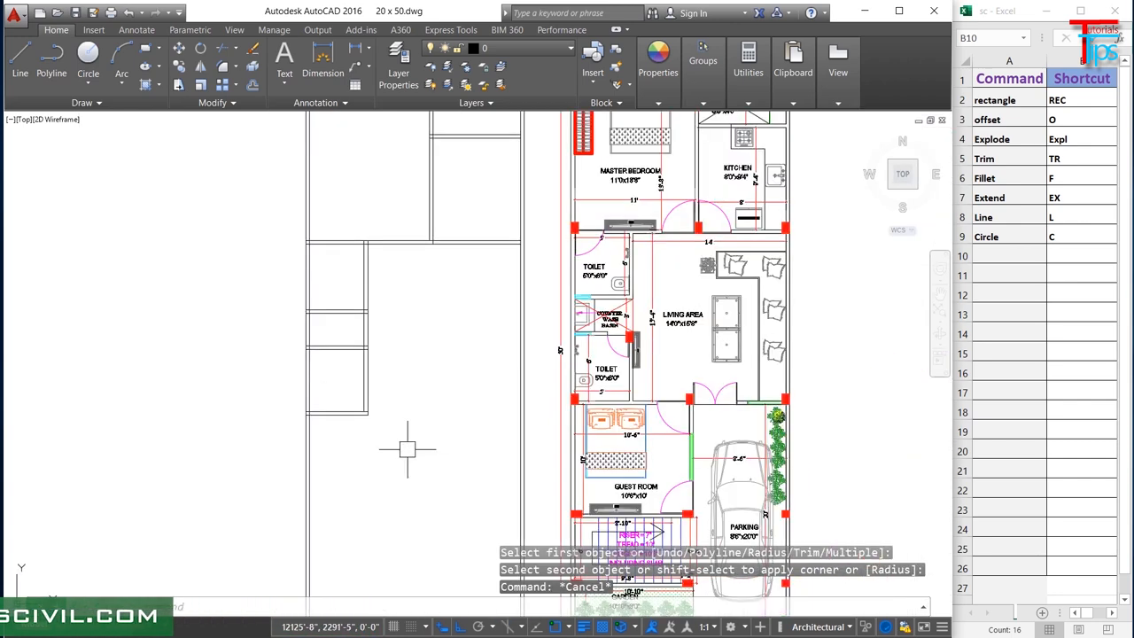
scroll(719, 423, up, 2)
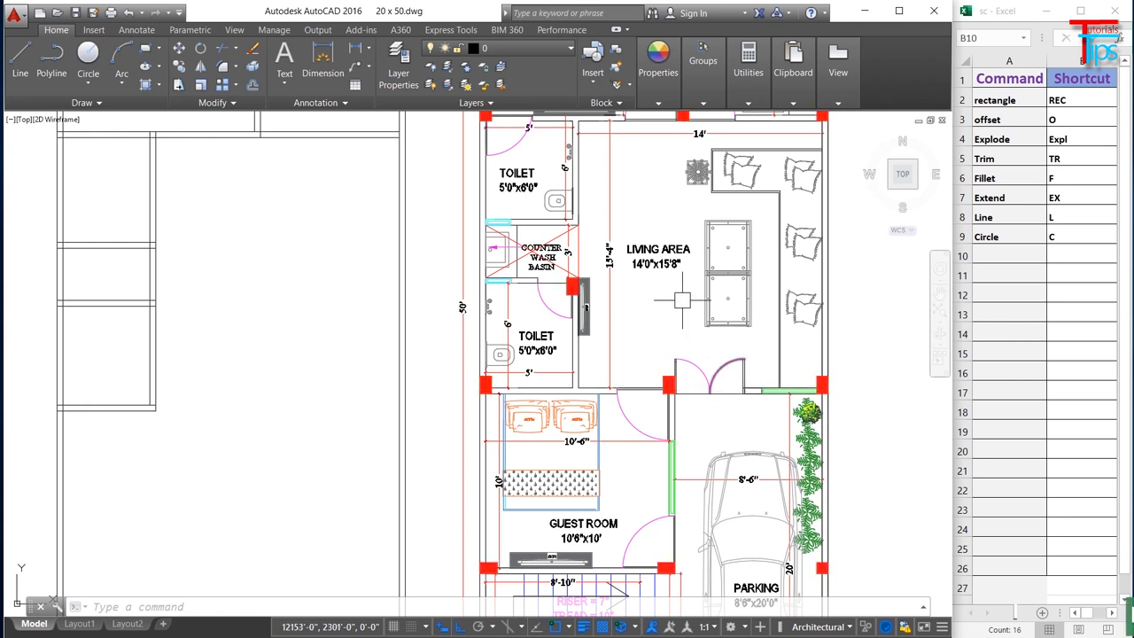
scroll(686, 325, down, 4)
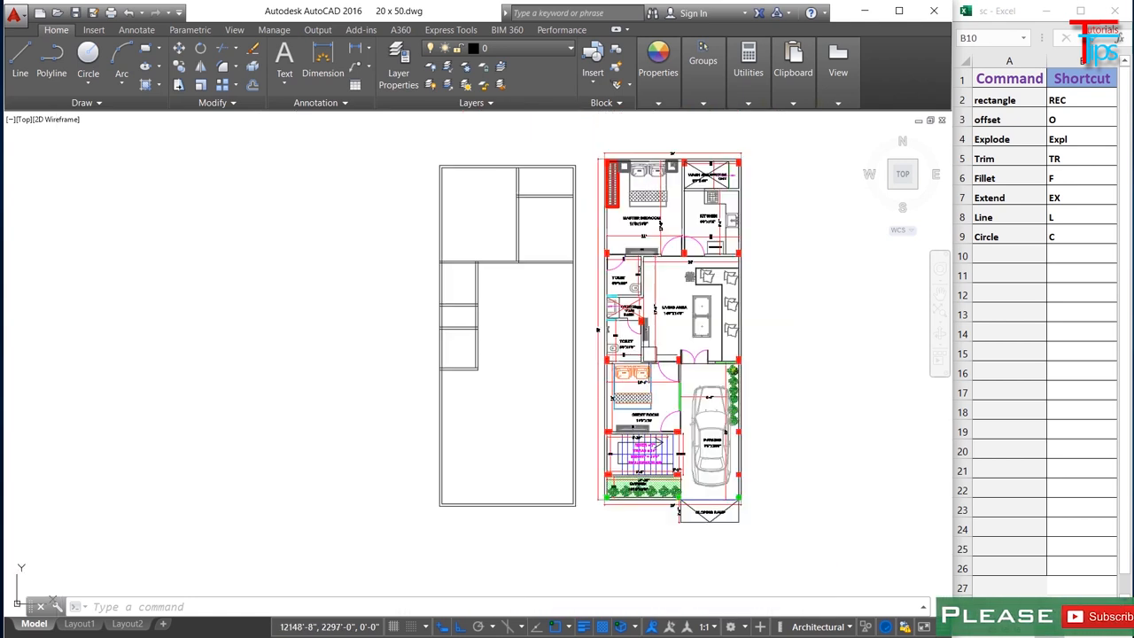
scroll(451, 378, up, 3)
key(Escape)
key(Escape)
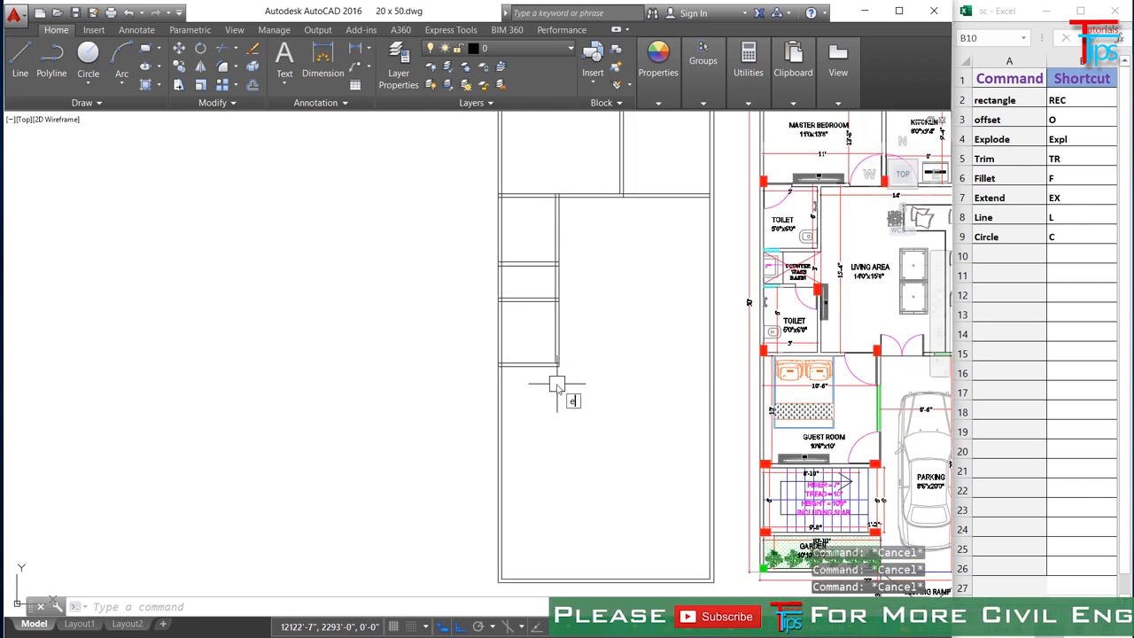
key(Return)
key(Return)
scroll(552, 381, up, 3)
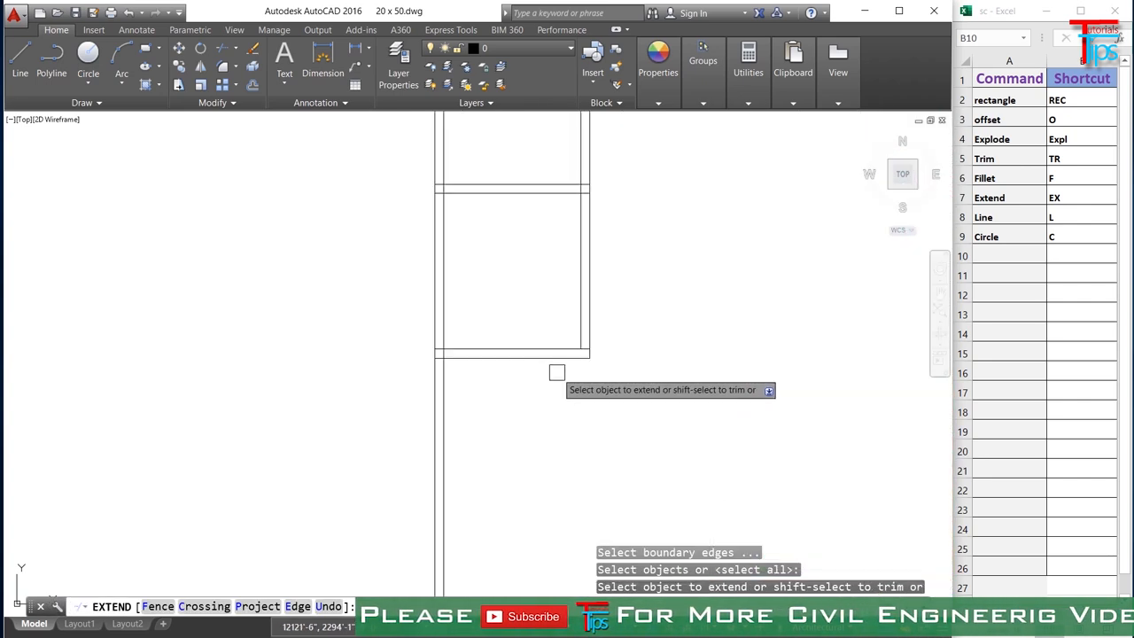
click(555, 352)
scroll(609, 337, up, 4)
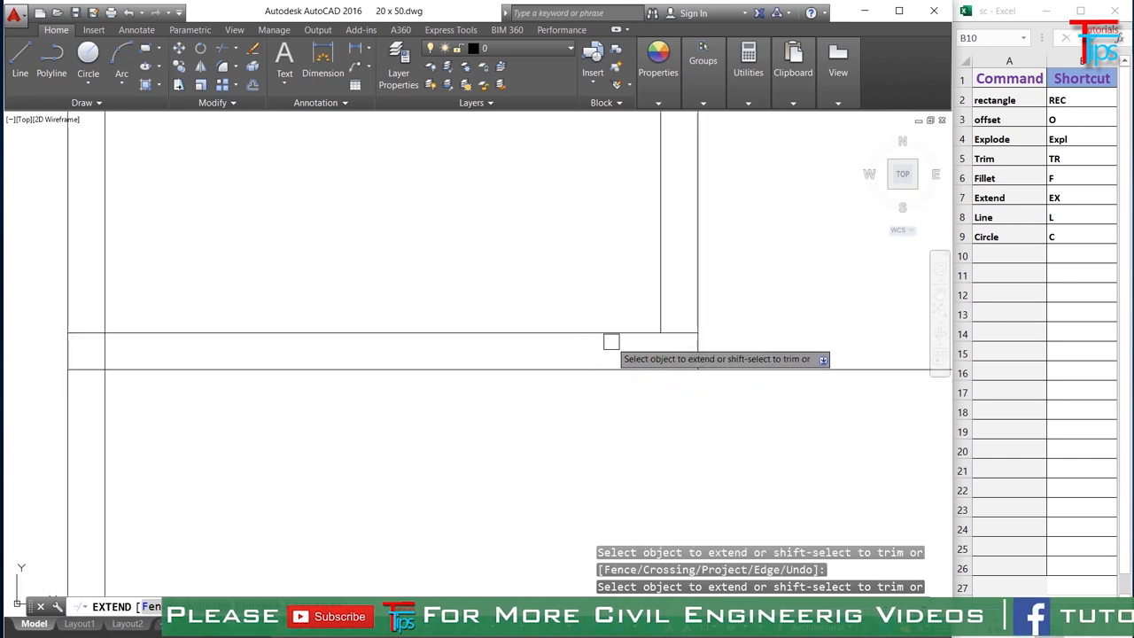
scroll(567, 400, down, 6)
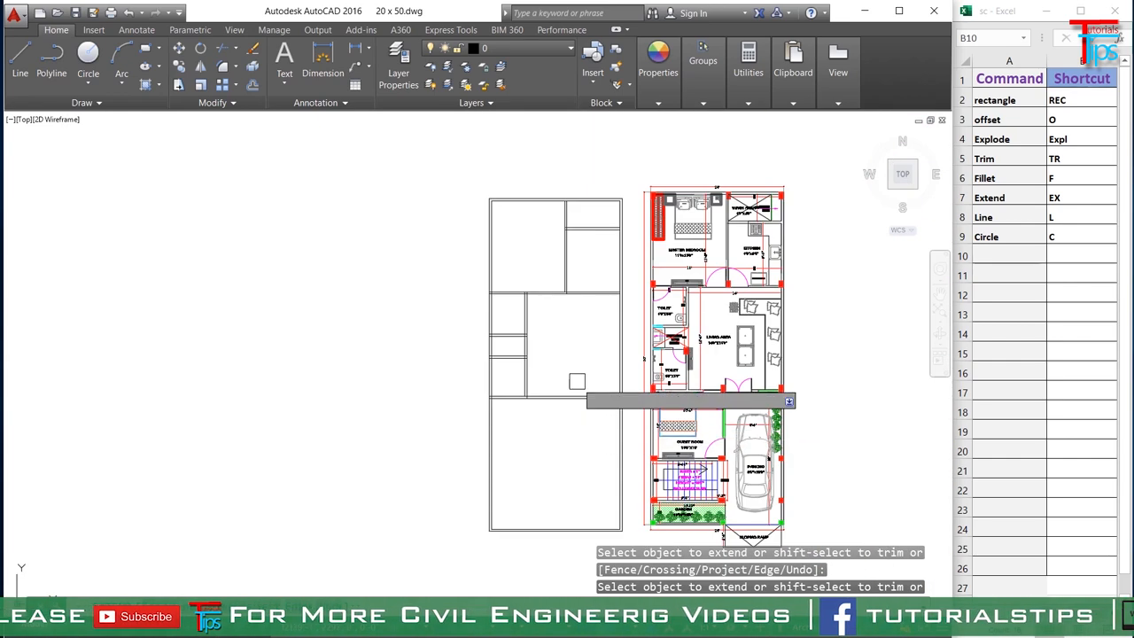
- Examine the guest room area below the toilets in the reference plan for its dimensions
scroll(539, 347, up, 4)
scroll(539, 348, down, 3)
scroll(544, 347, up, 3)
middle_drag(614, 556, 470, 327)
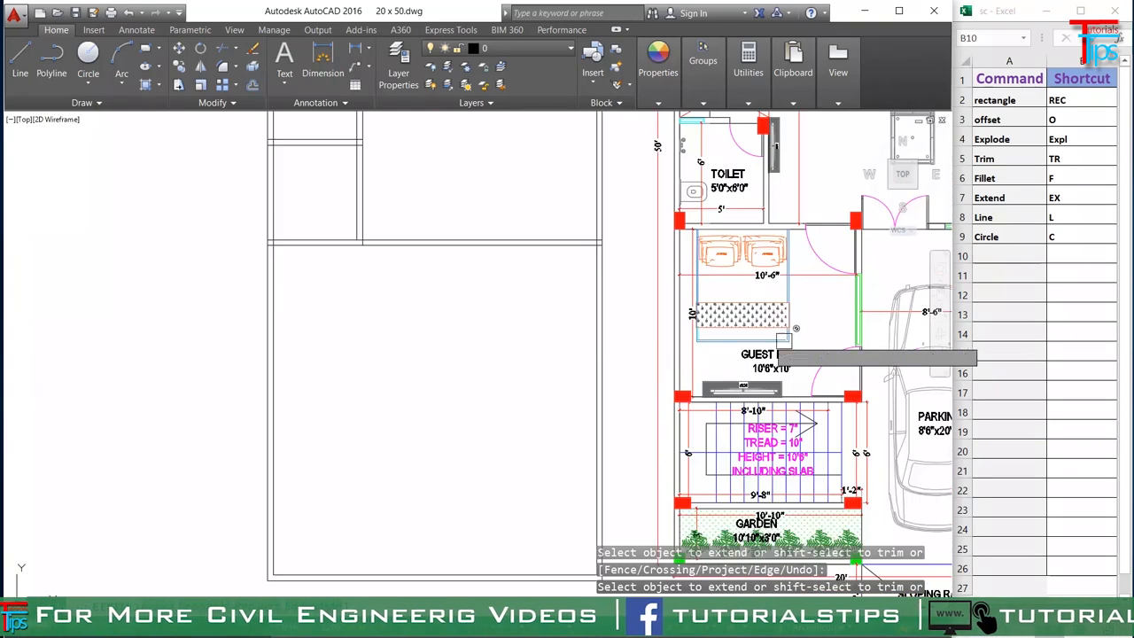
scroll(800, 372, down, 2)
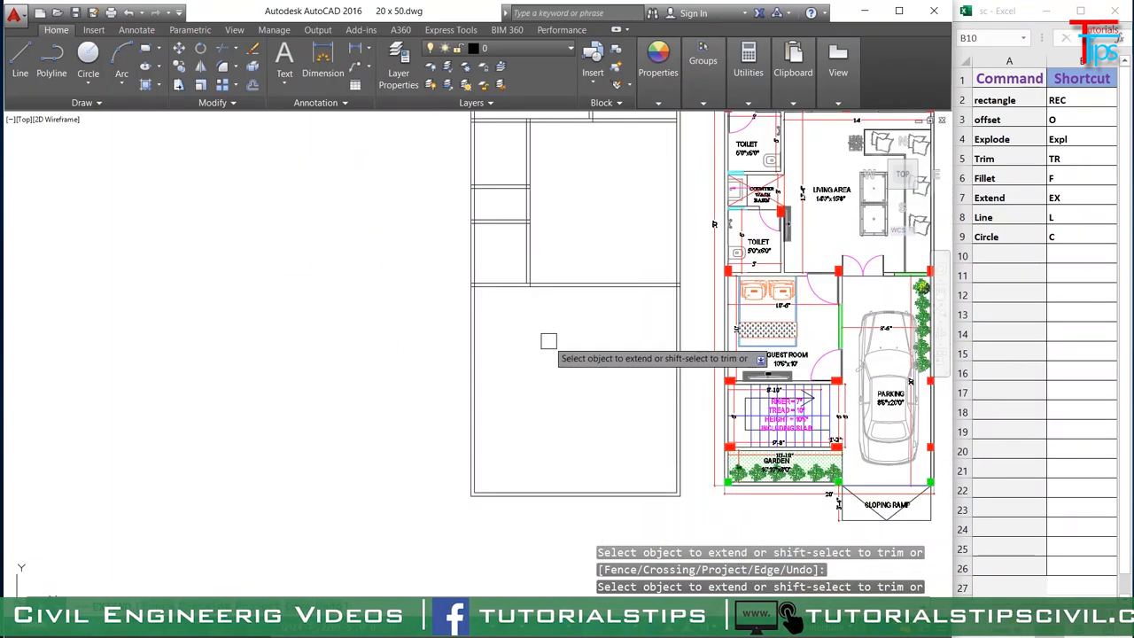
- Offset the inner line of the house's left wall 10'6" inward to set the guest room's width
scroll(547, 339, up, 1)
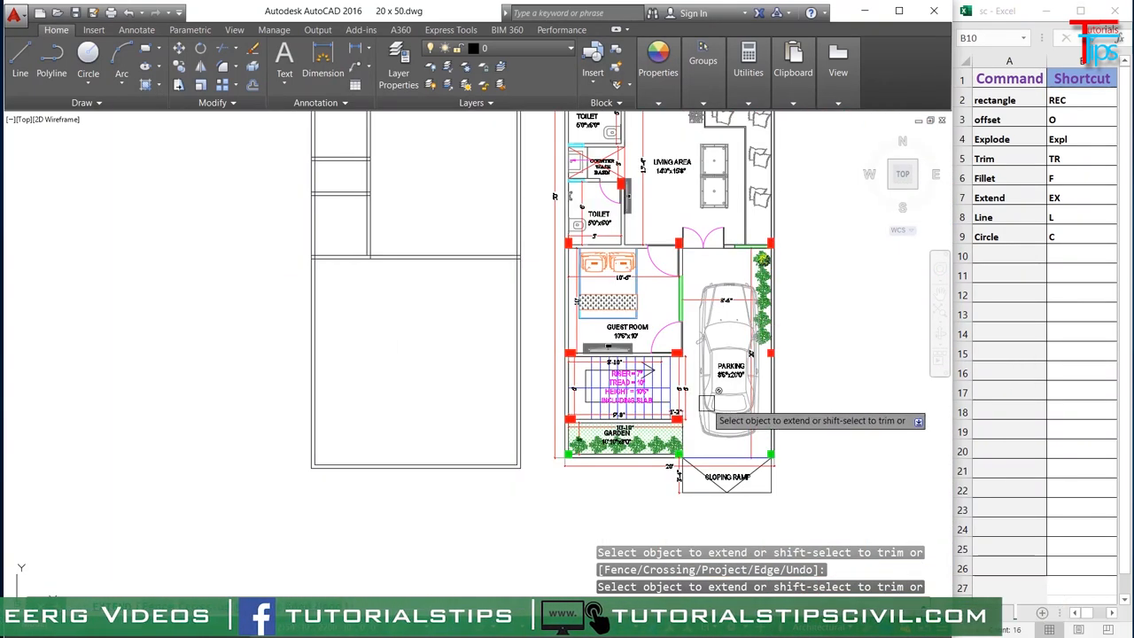
middle_drag(468, 336, 602, 339)
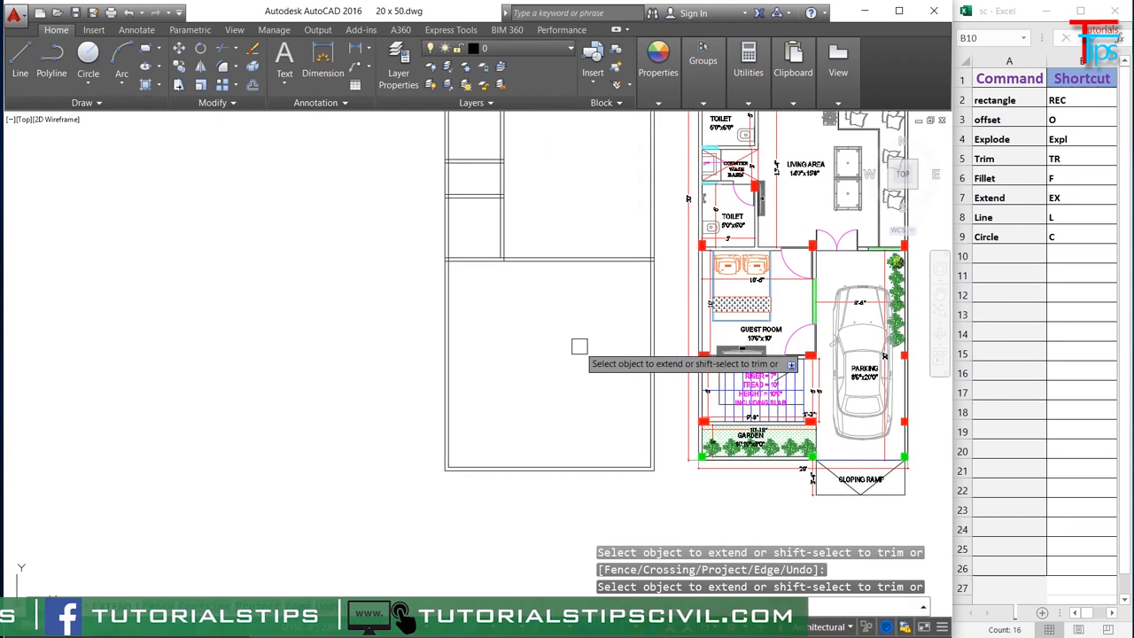
key(Escape)
text(o)
key(Return)
scroll(791, 336, up, 2)
text(10'6)
key(Return)
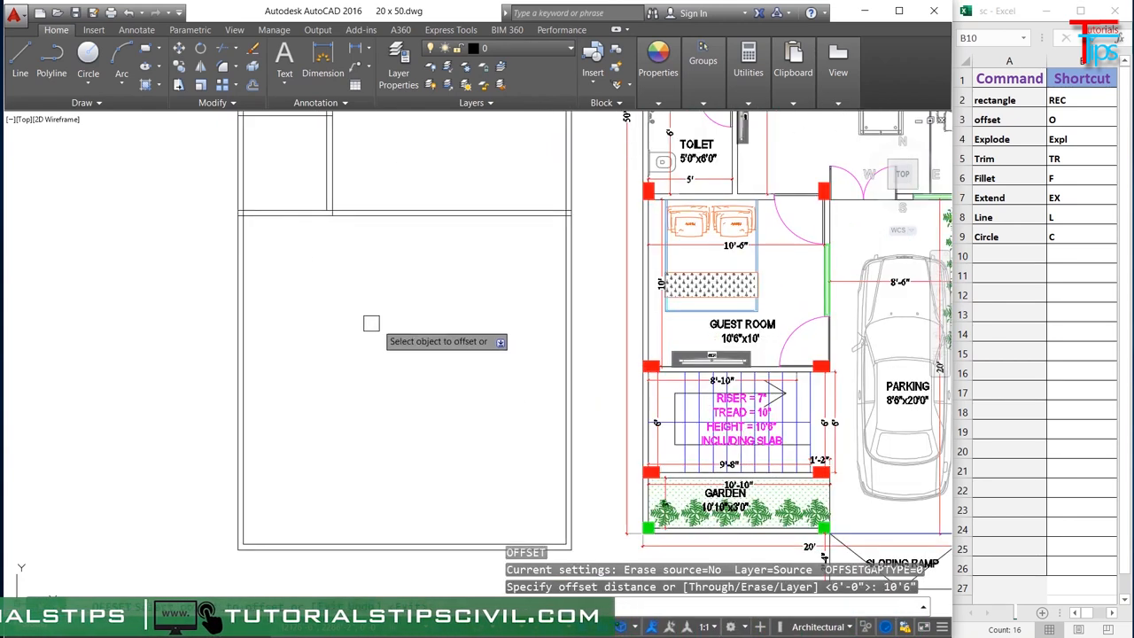
click(244, 323)
click(370, 311)
- Offset the lowest line of the wall above the guest room 10' downward and fillet it with the side line into a corner
key(Return)
key(Return)
scroll(477, 380, down, 2)
click(492, 382)
click(443, 434)
scroll(372, 317, up, 2)
- Offset the guest room's side and lower lines 4" outward as walls and remove the side lines' excess above the room
click(481, 385)
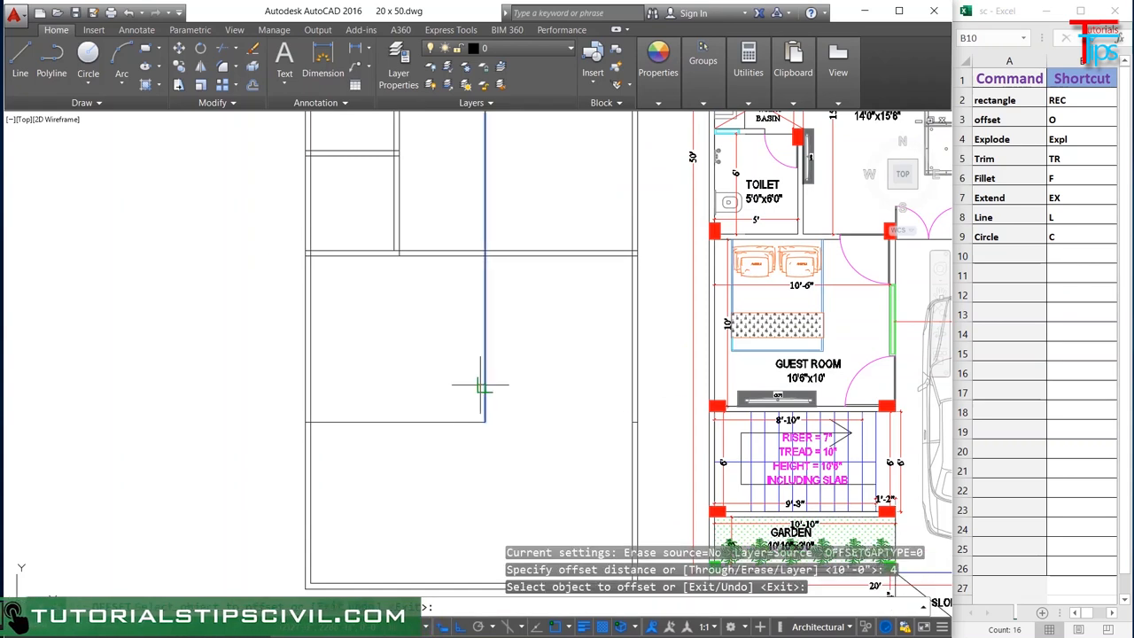
scroll(503, 426, up, 4)
scroll(475, 496, down, 6)
text(tr)
scroll(471, 376, up, 6)
click(352, 279)
key(Escape)
scroll(351, 278, down, 6)
scroll(352, 404, up, 2)
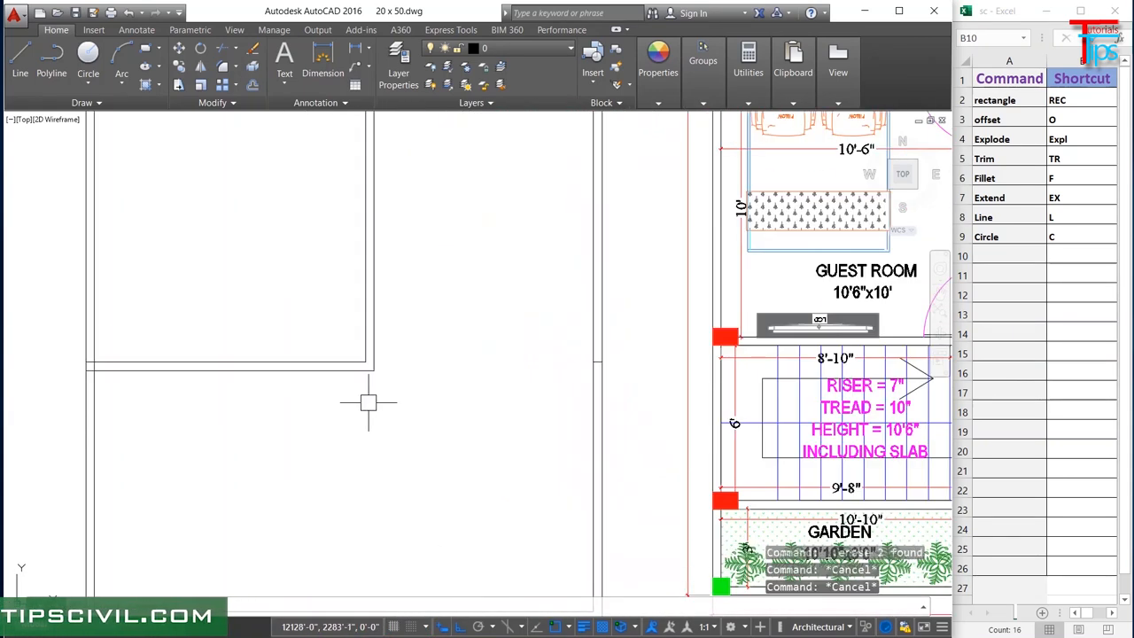
- Offset the guest room's lower wall 6' downward for the staircase, and add its centre line and first tread line at 3' offsets
text(o)
key(Return)
key(ctrl+z)
key(Escape)
key(Escape)
key(Escape)
text(o)
key(Return)
text(3')
key(Return)
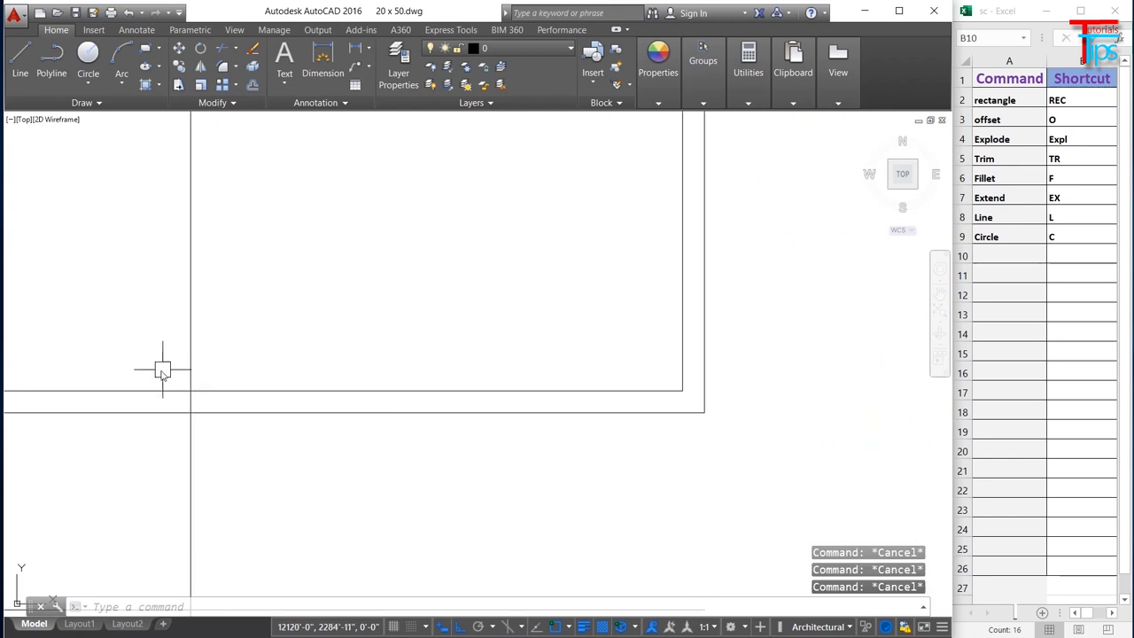
- Cut the first tread line back to fit between the staircase's upper and lower walls
text(tr)
click(132, 415)
key(Delete)
scroll(266, 408, down, 3)
- Offset the tread line repeatedly at 10" spacing across the staircase toward the guest room's side wall line
text(o)
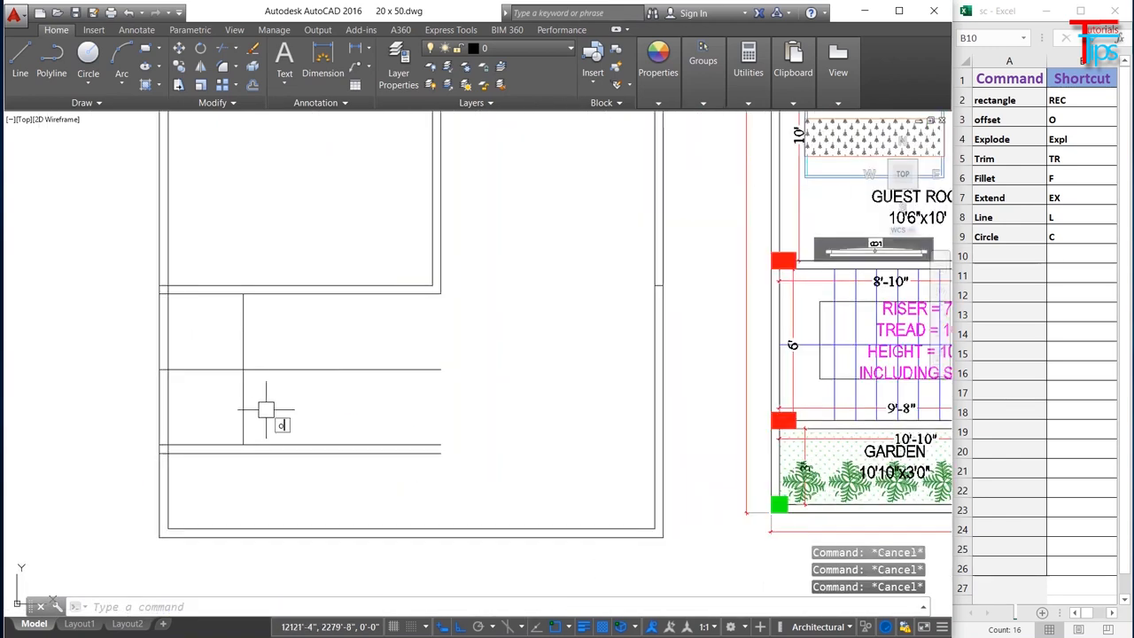
key(Return)
key(Return)
click(346, 402)
click(411, 398)
key(Escape)
- Trim the staircase's centre line where it sticks out past the last tread
text(tr)
key(Return)
key(Return)
click(437, 369)
key(Escape)
scroll(477, 514, up, 2)
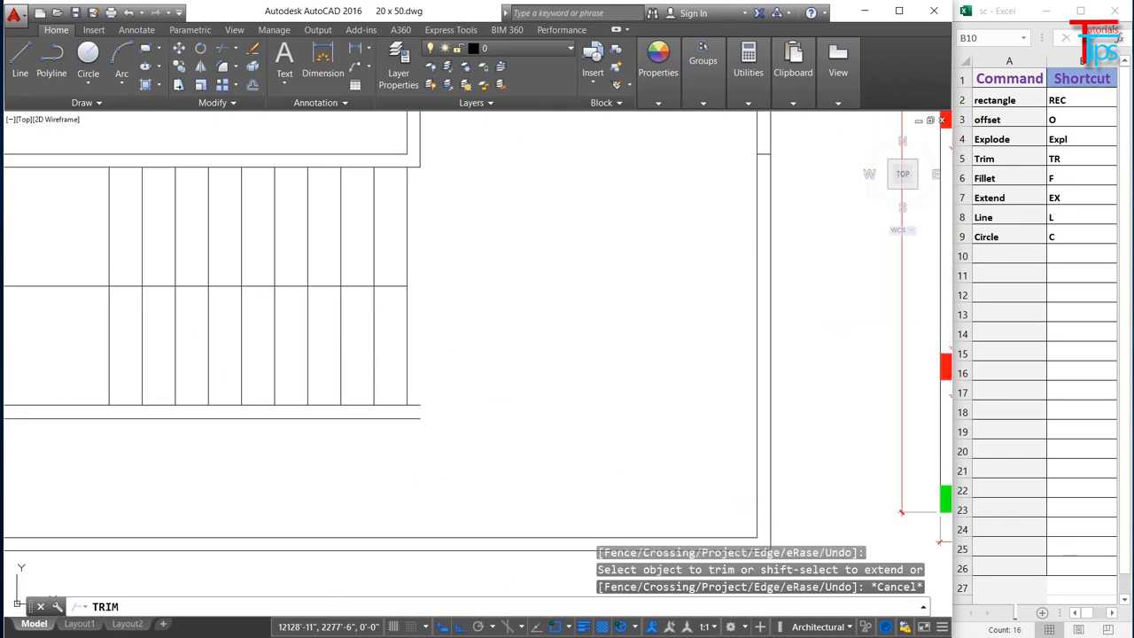
- Close the open end of the staircase's lower wall with a short vertical line
scroll(417, 422, up, 3)
text(l)
click(428, 354)
click(428, 407)
key(Return)
key(Escape)
key(Escape)
scroll(466, 425, down, 6)
text(l)
click(414, 469)
key(Escape)
key(Escape)
key(Escape)
scroll(422, 516, down, 6)
scroll(428, 485, up, 2)
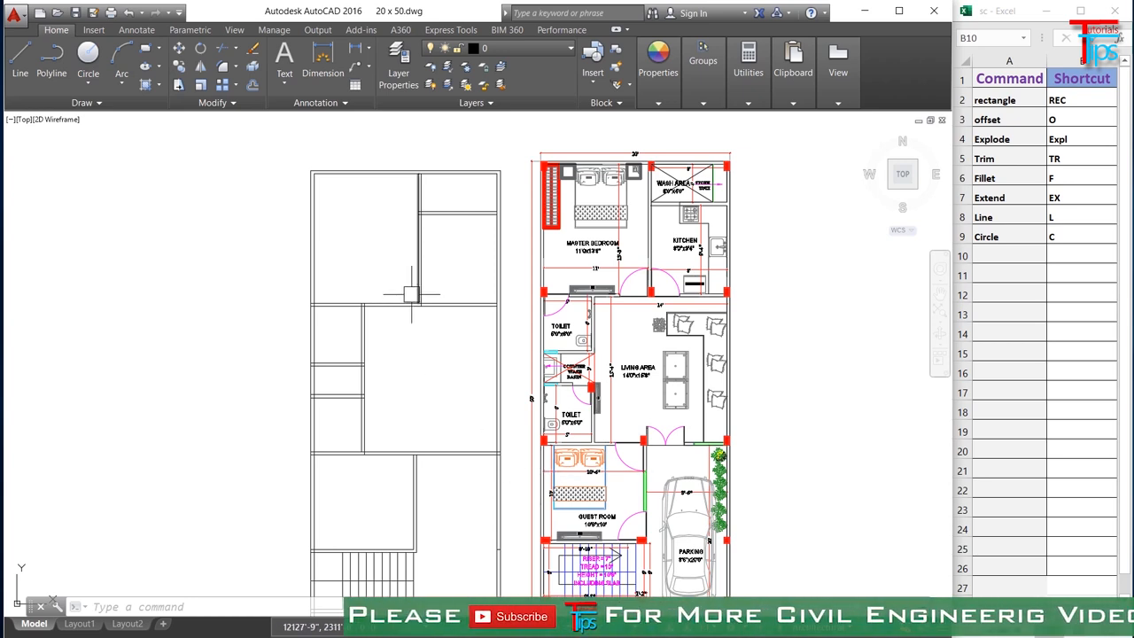
- Examine the master bedroom and kitchen door openings on either side of the partition in the reference plan
scroll(673, 276, up, 5)
click(664, 216)
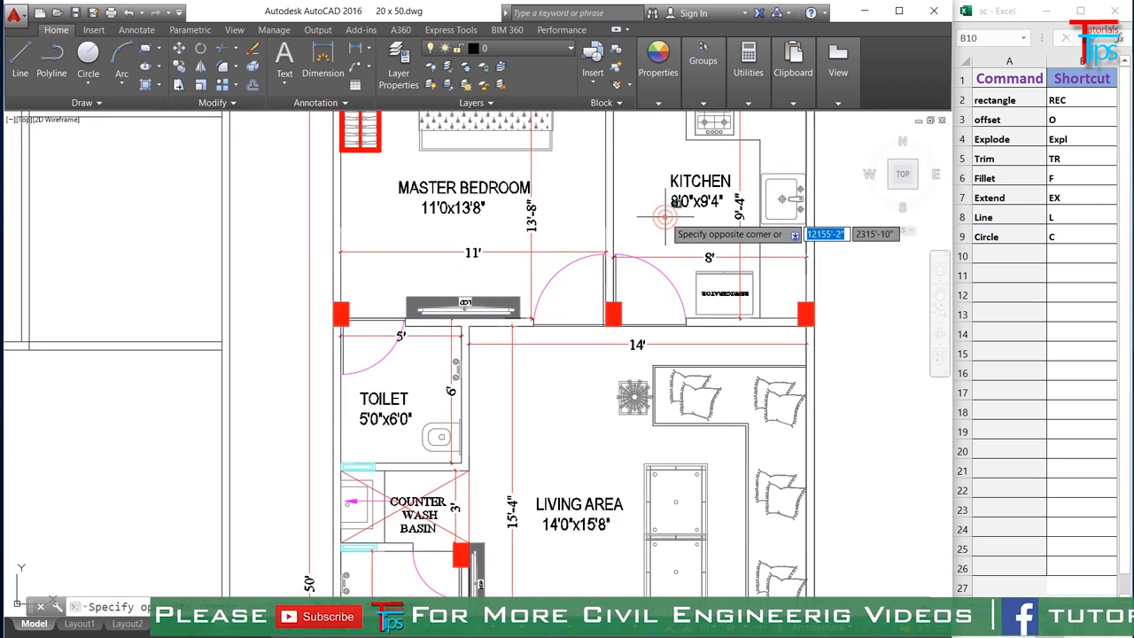
key(Escape)
key(Escape)
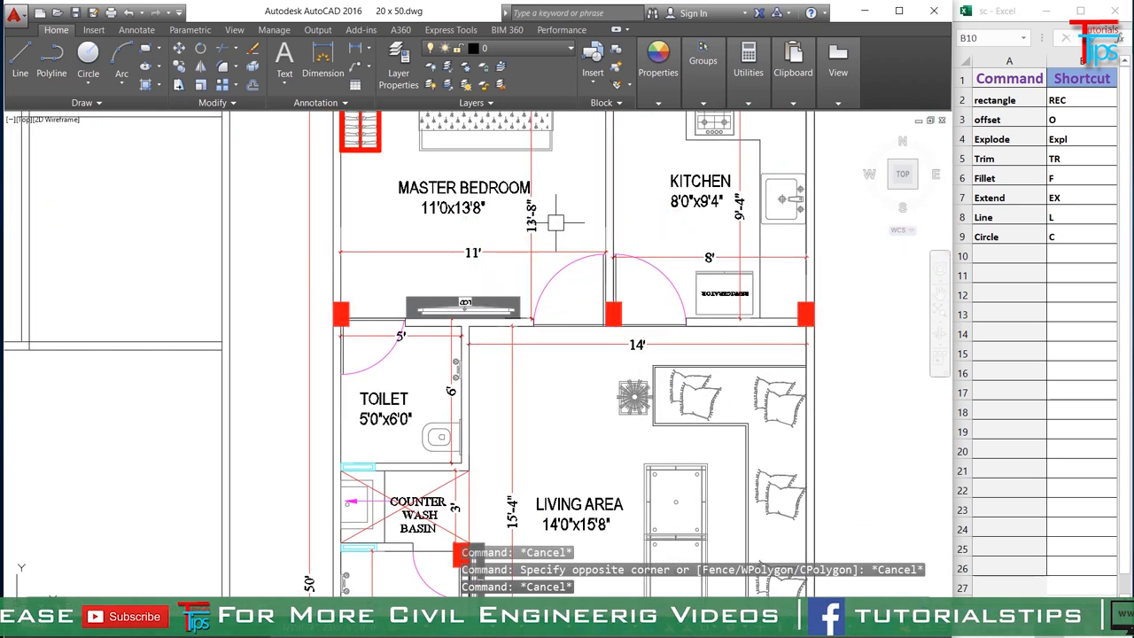
mouse_move(571, 218)
mouse_down()
mouse_move(611, 385)
mouse_move(627, 212)
mouse_up()
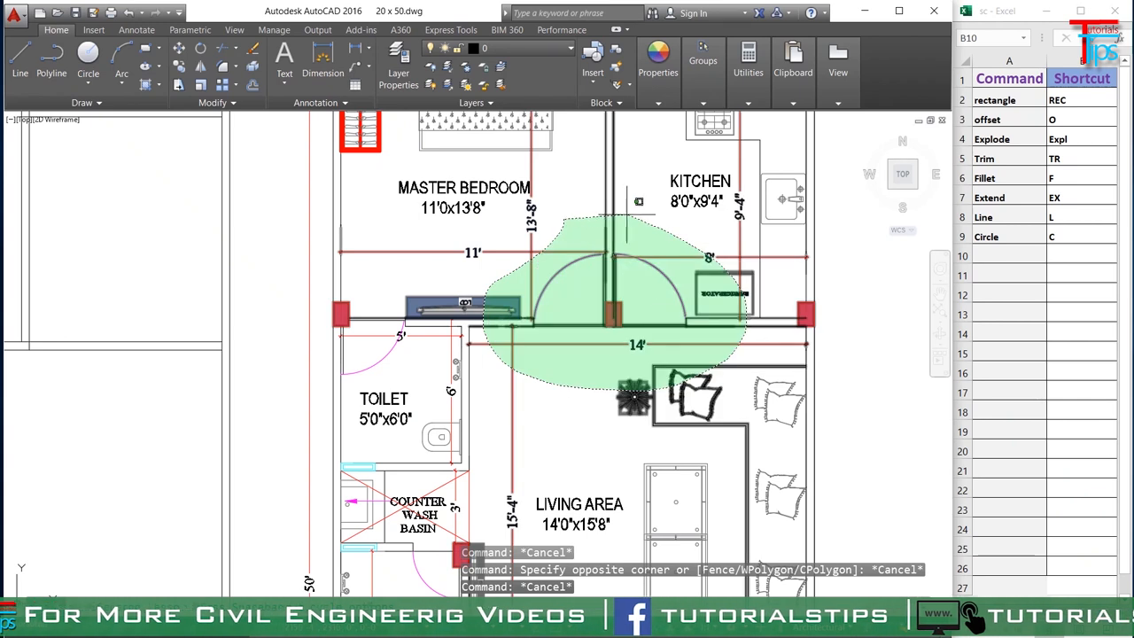
key(Escape)
scroll(259, 323, down, 5)
middle_drag(348, 324, 511, 346)
- Extend the bedroom-side line of the bedroom-kitchen partition to the lower line of the cross wall below
scroll(621, 358, up, 5)
scroll(487, 312, up, 5)
key(Escape)
key(Escape)
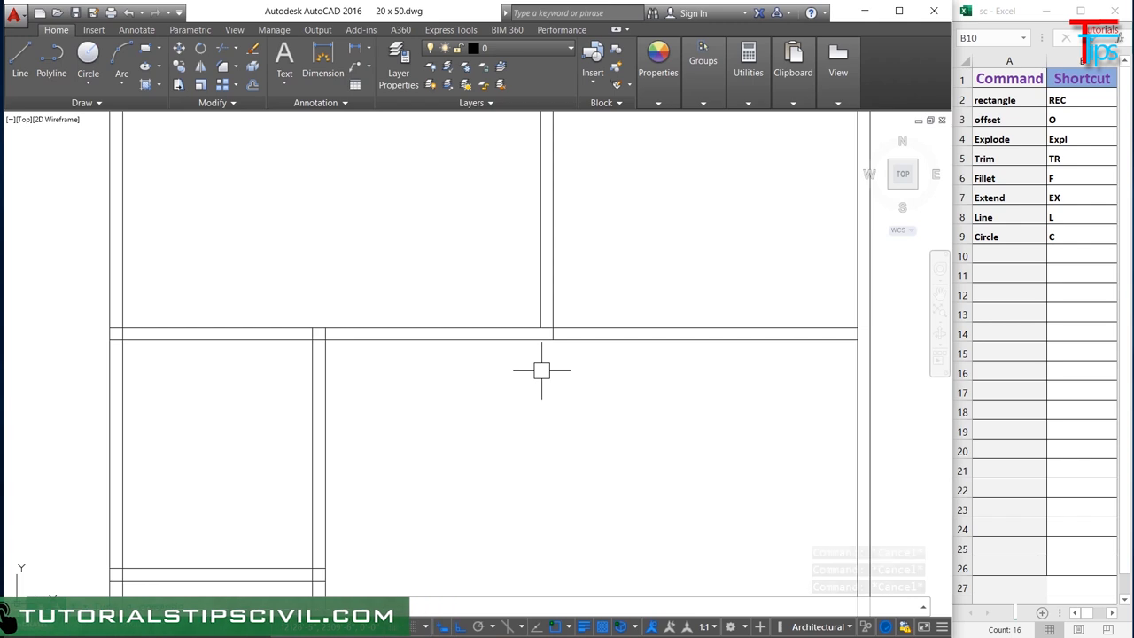
text(ex)
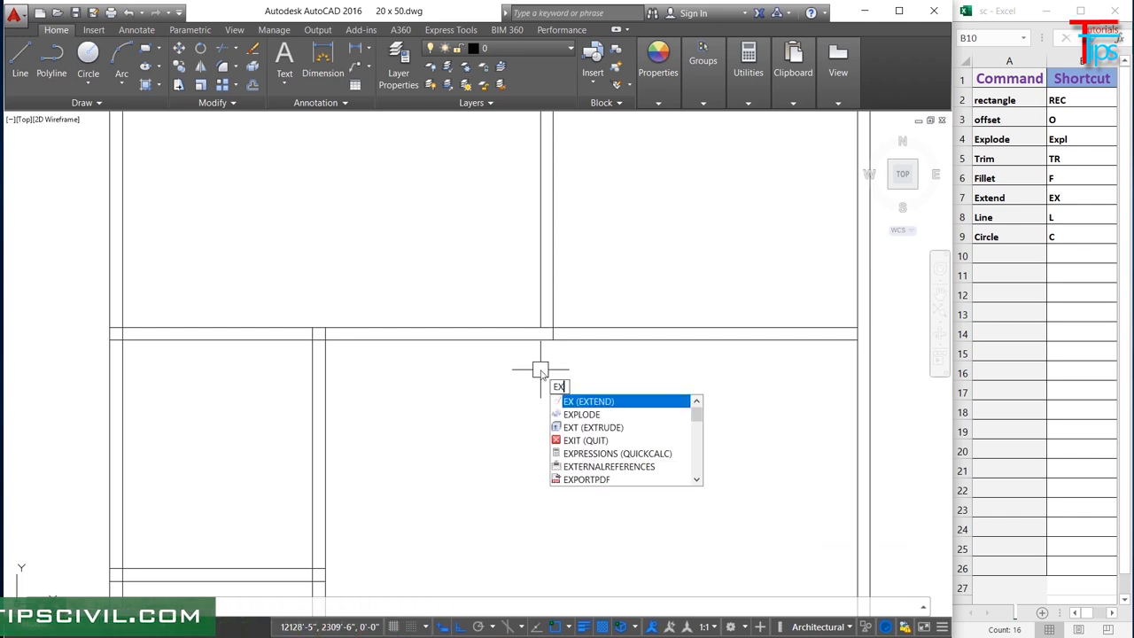
key(Return)
key(Return)
click(538, 302)
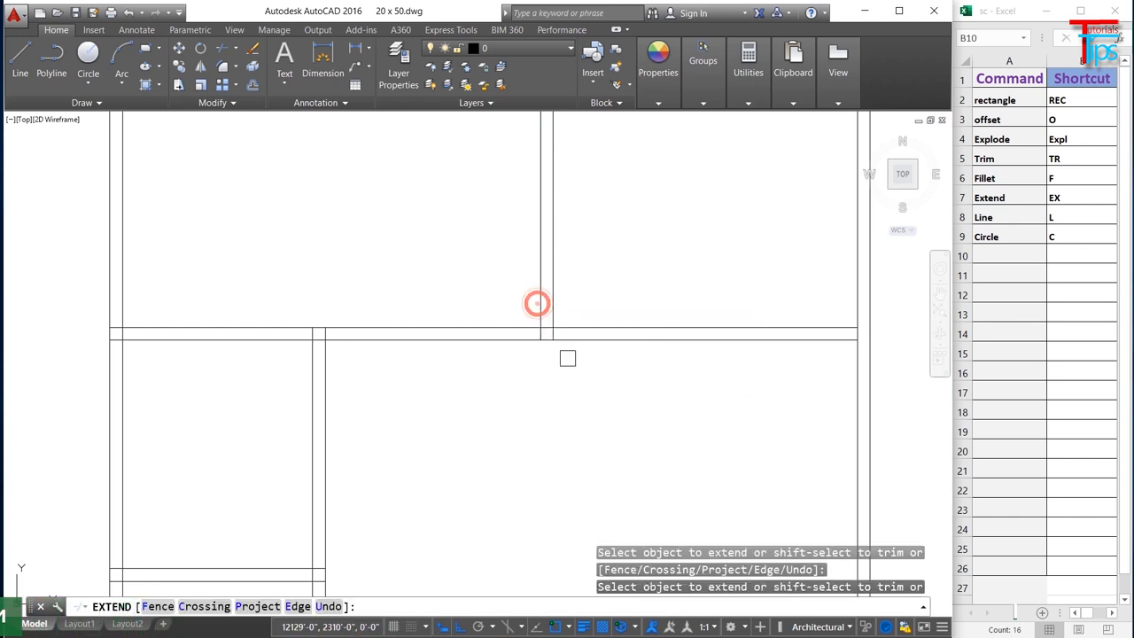
key(Escape)
key(Escape)
key(Escape)
key(Escape)
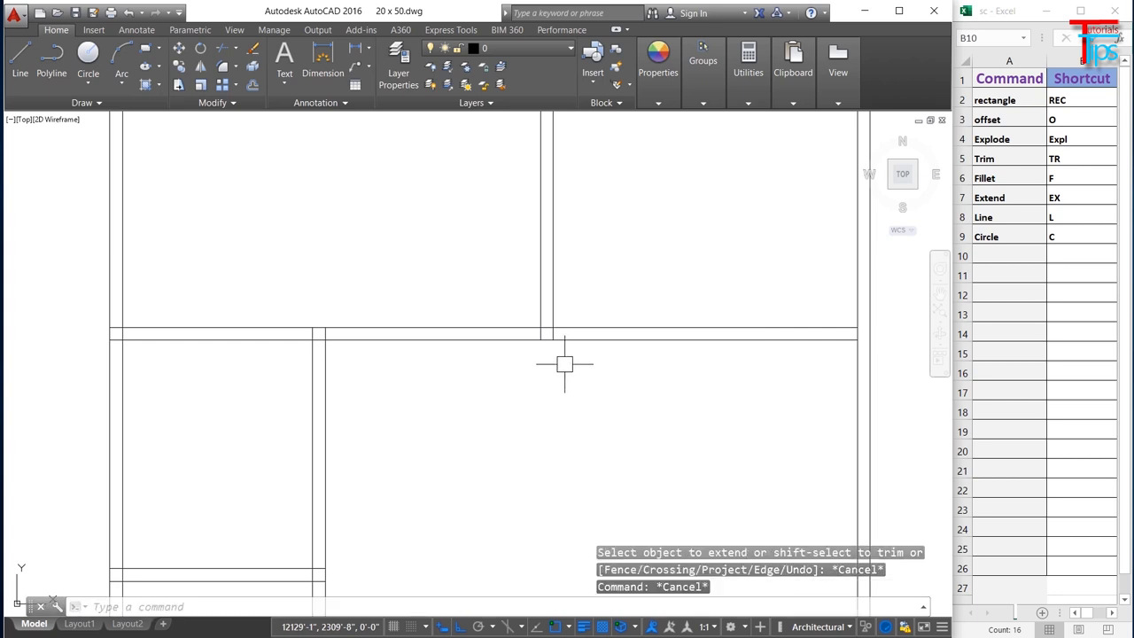
- Trim the cross wall's upper line between the two lines of the bedroom-kitchen partition
scroll(534, 342, up, 3)
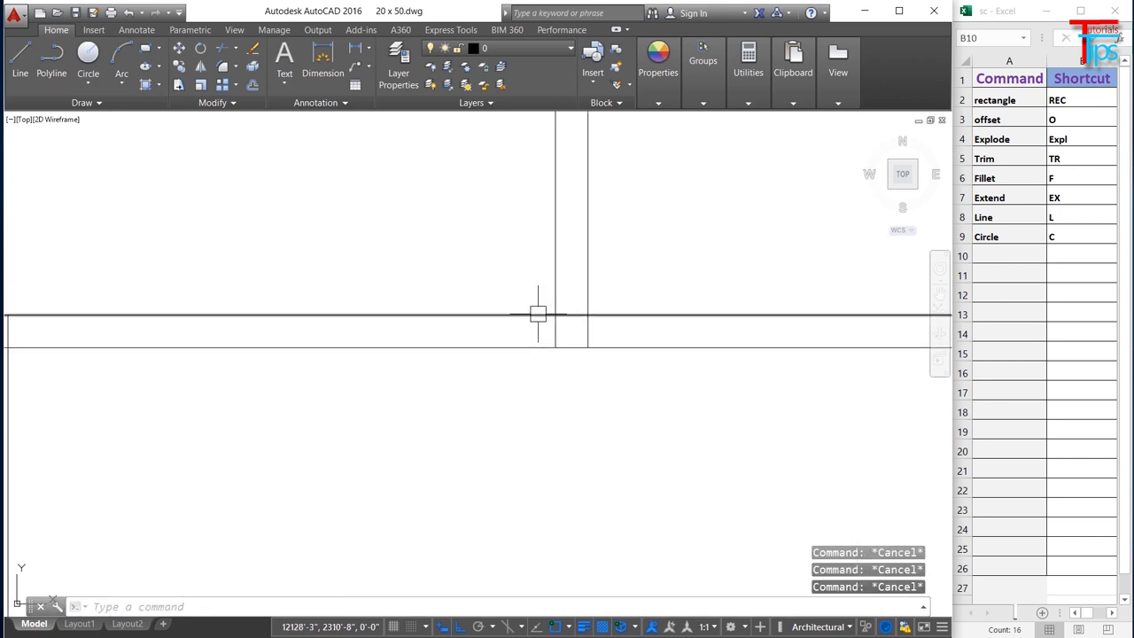
text(tr)
key(Return)
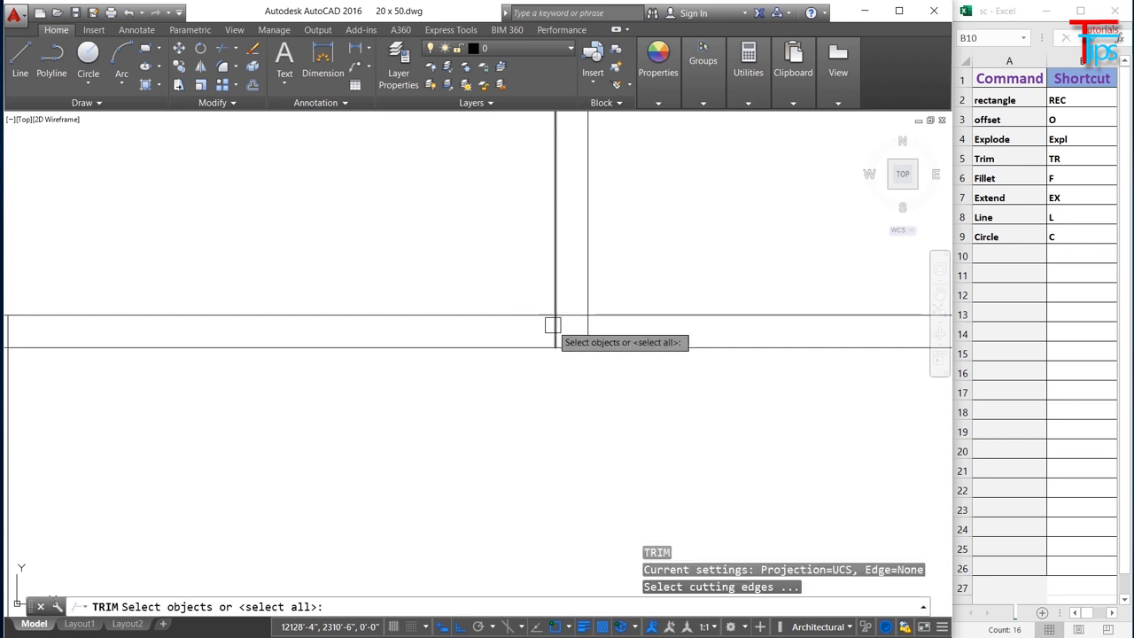
key(Return)
click(570, 322)
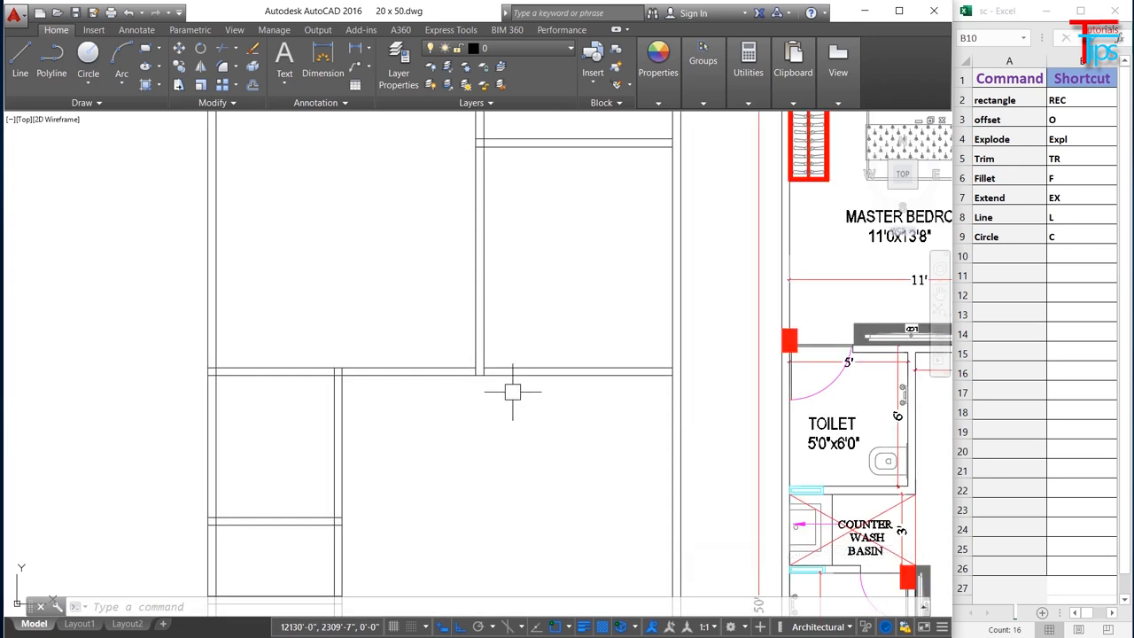
key(Escape)
key(Escape)
key(Escape)
- Stretch the partition end of the kitchen's lower wall line 3' away from the partition for the kitchen door opening
scroll(505, 362, up, 3)
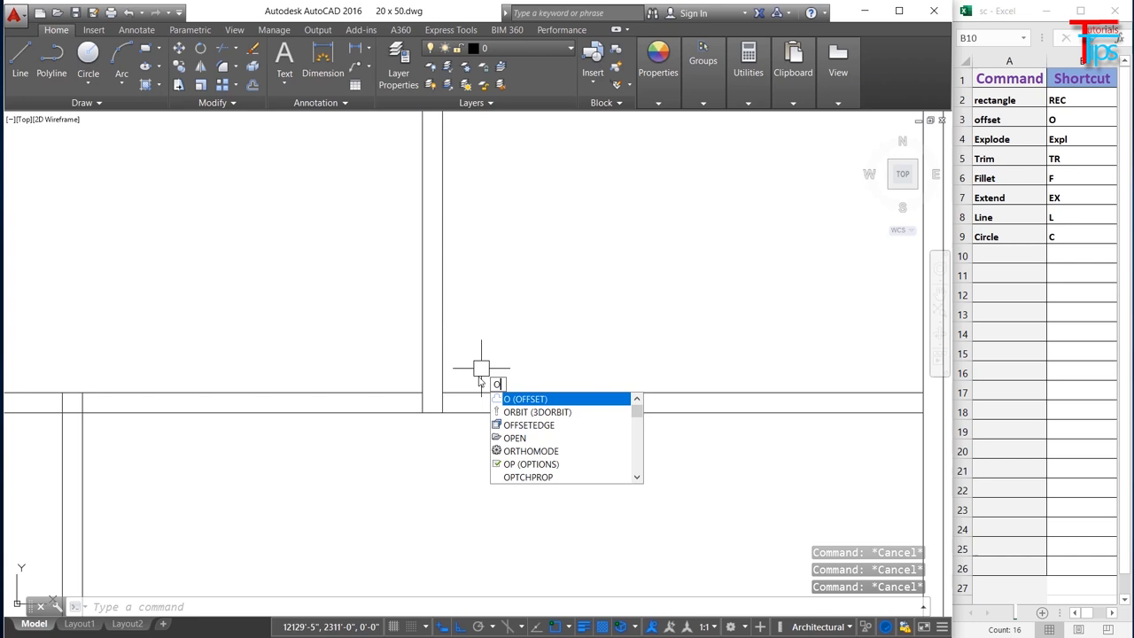
key(Escape)
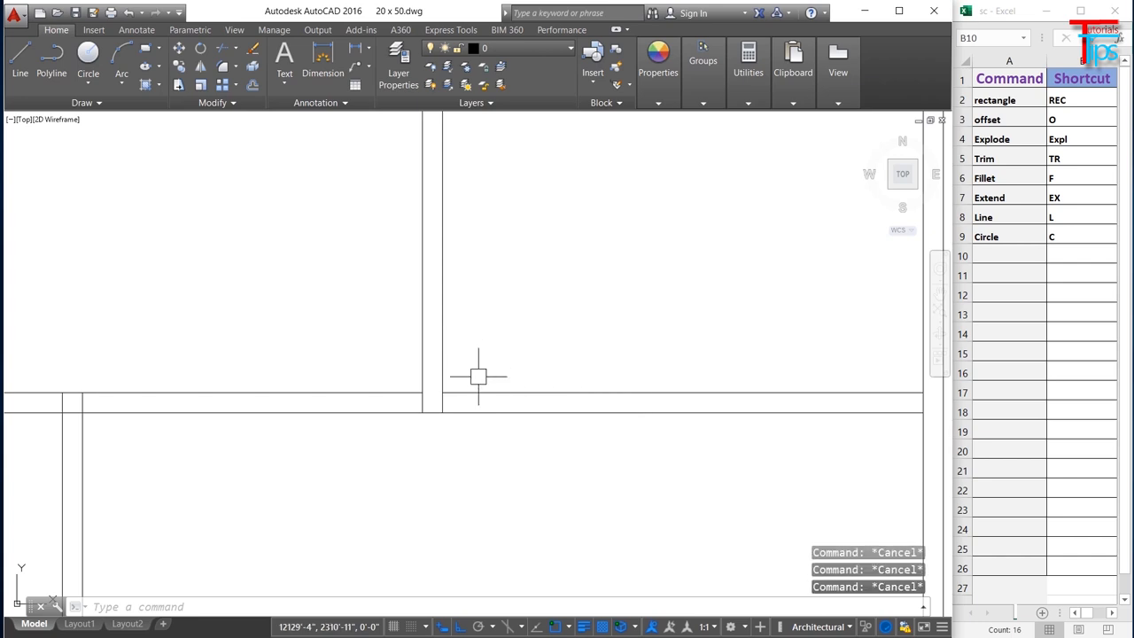
click(490, 394)
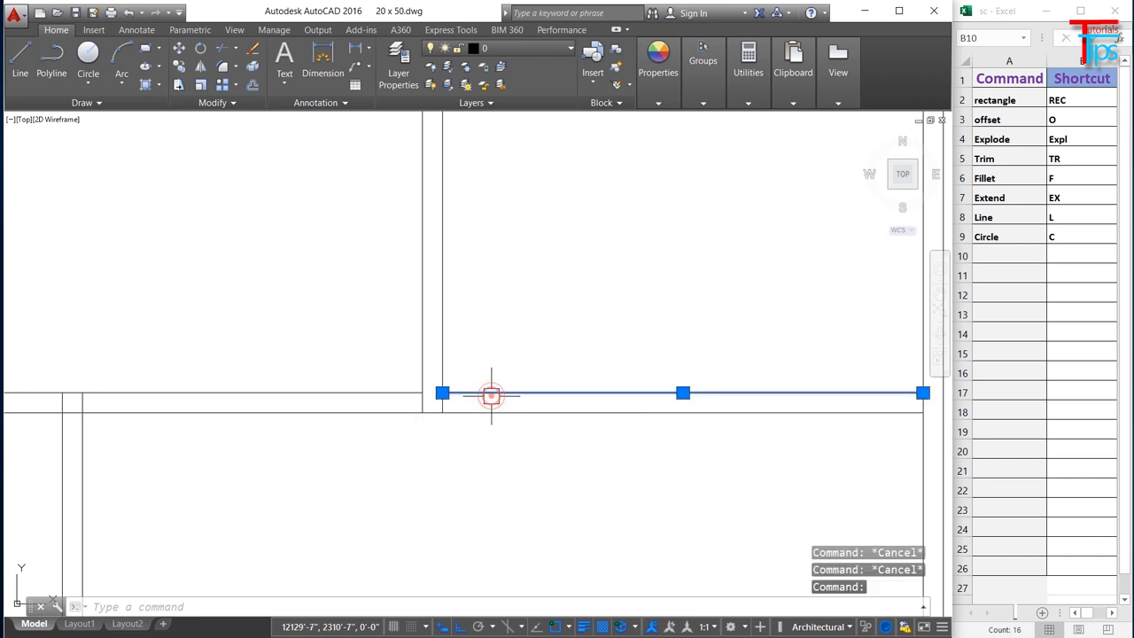
scroll(494, 396, down, 2)
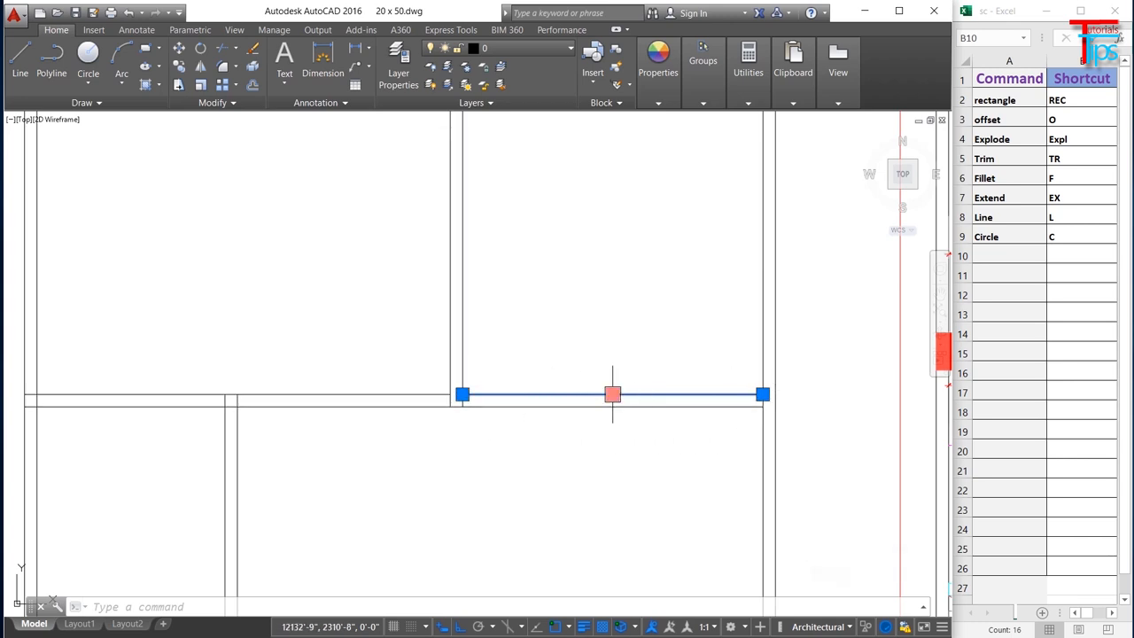
scroll(469, 395, up, 3)
mouse_move(446, 393)
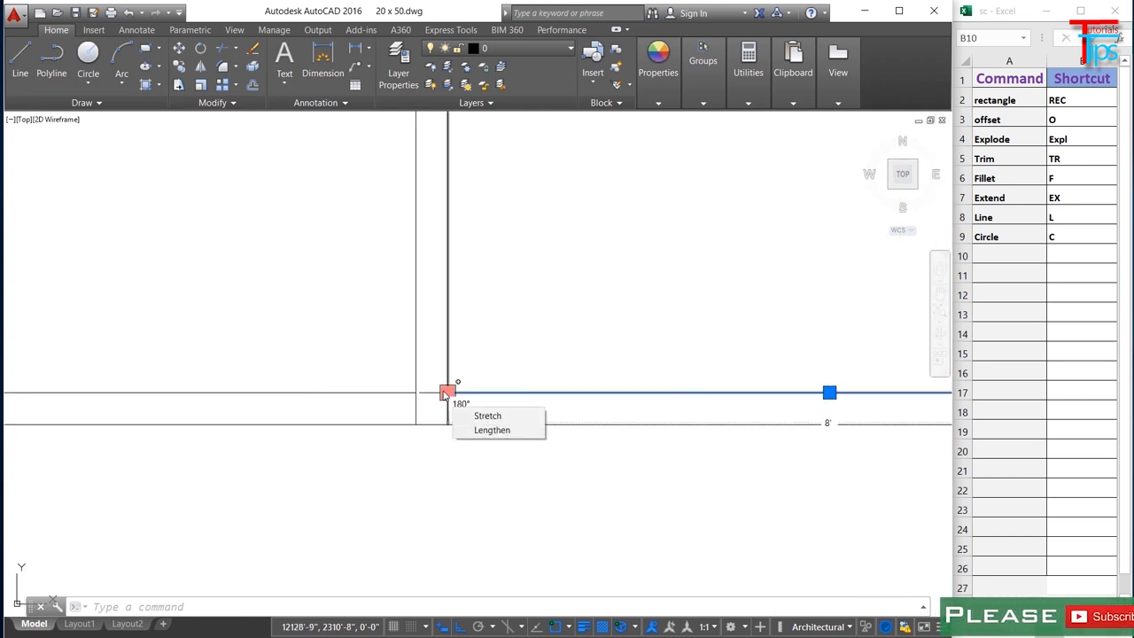
click(447, 393)
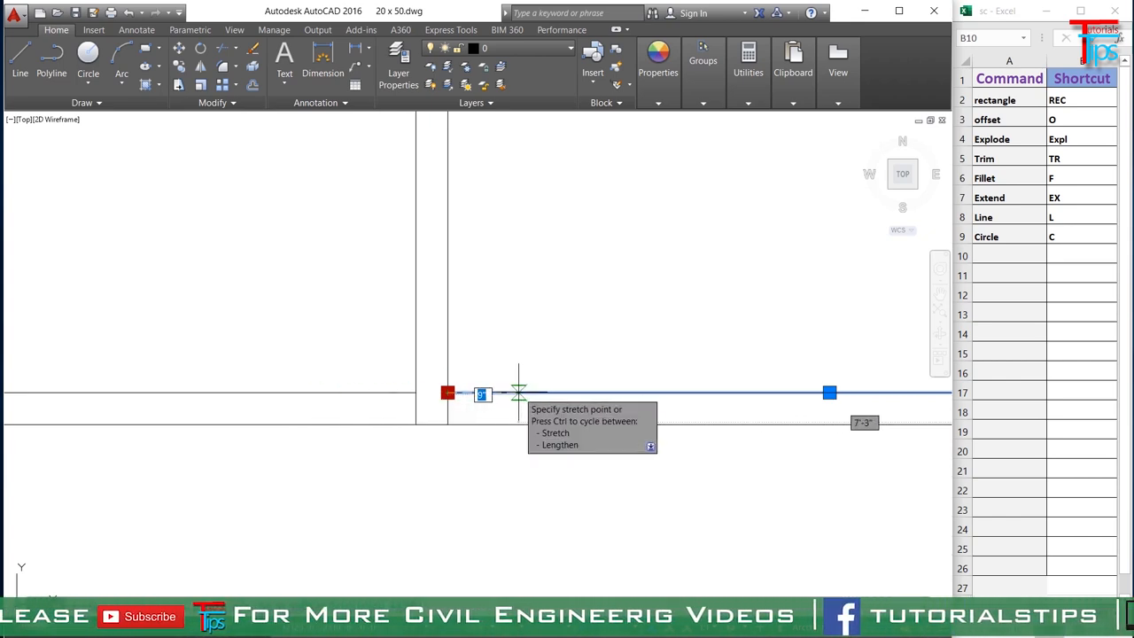
text(3)
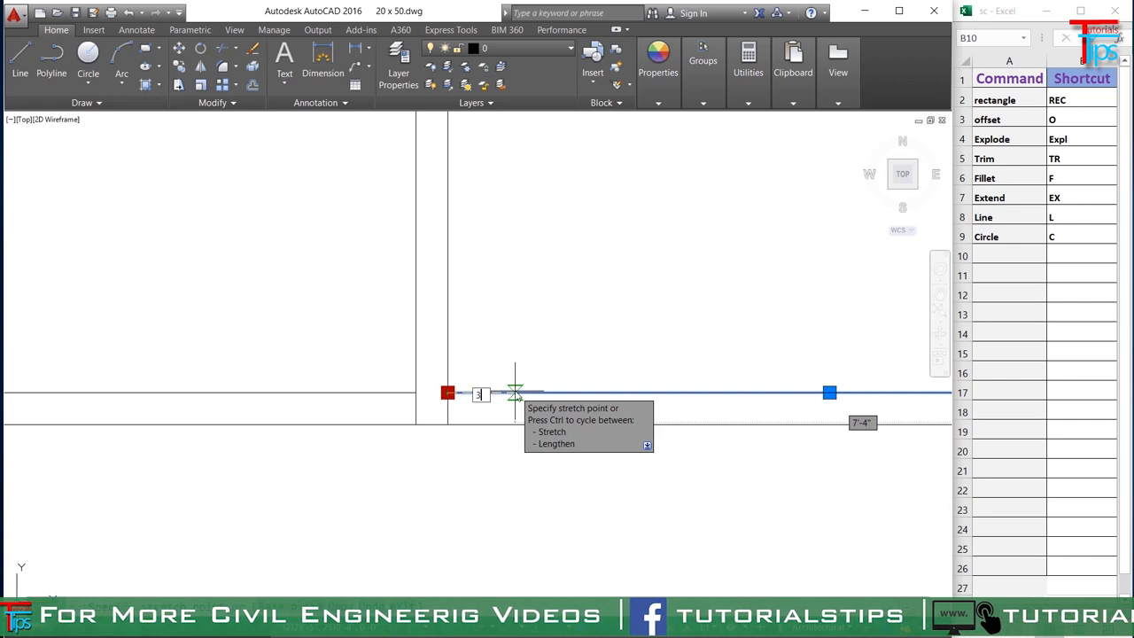
key(Return)
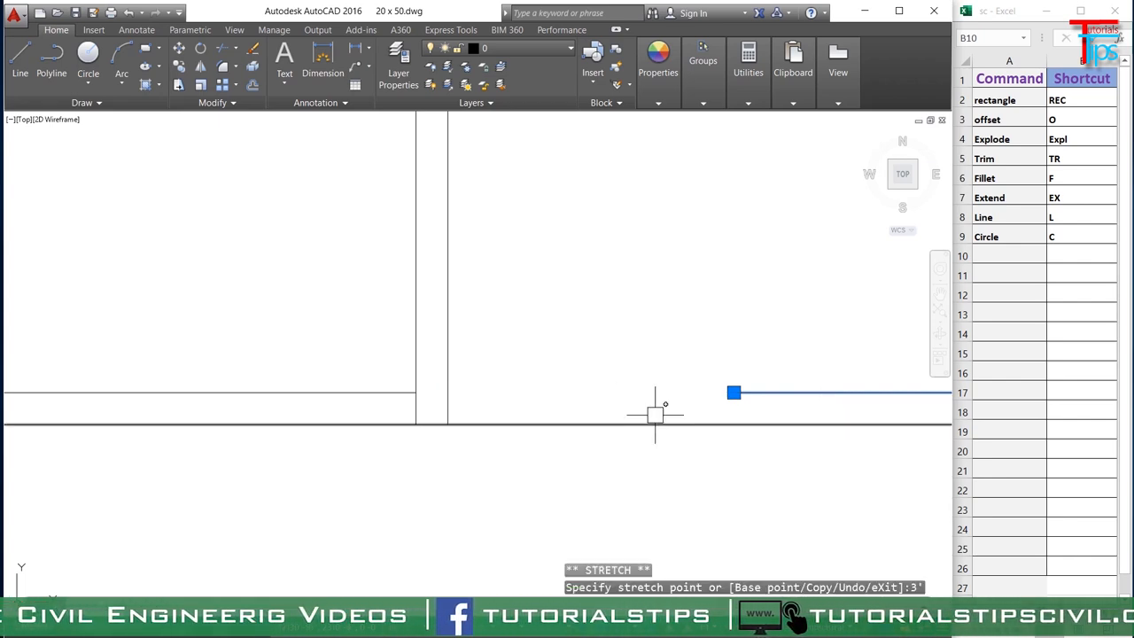
key(Escape)
key(Escape)
key(Escape)
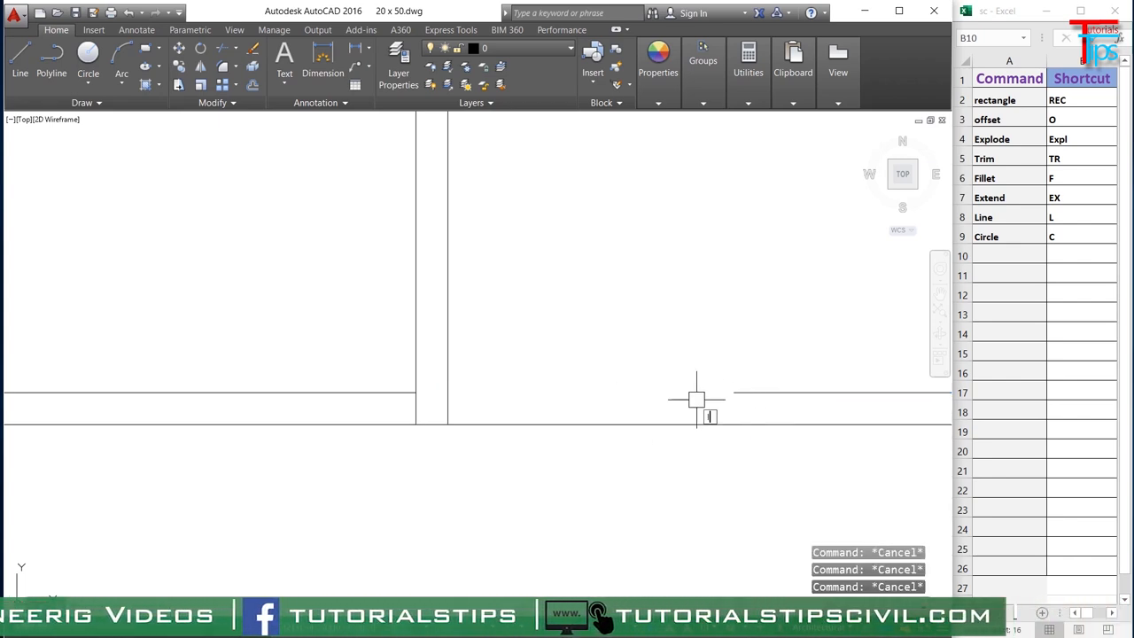
- Draw a vertical jamb line from the shortened kitchen wall line's end to the cross wall's lower line
text(l)
key(Return)
click(734, 394)
click(734, 425)
key(Escape)
key(Escape)
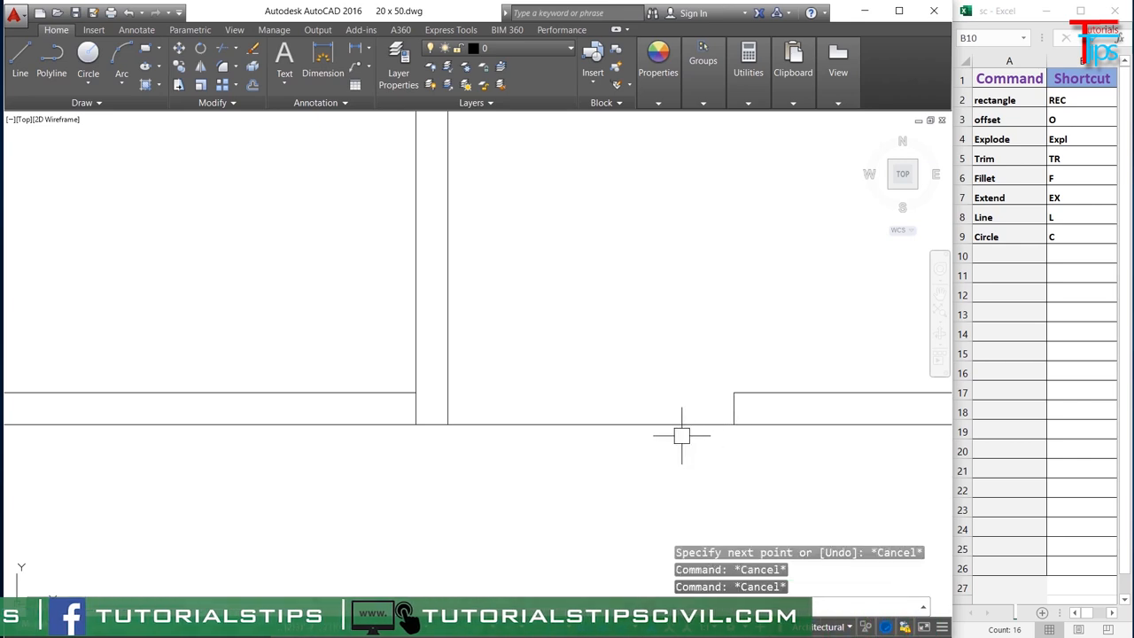
- Trim the cross wall's lower line between the partition and the jamb to open the kitchen doorway
text(TR)
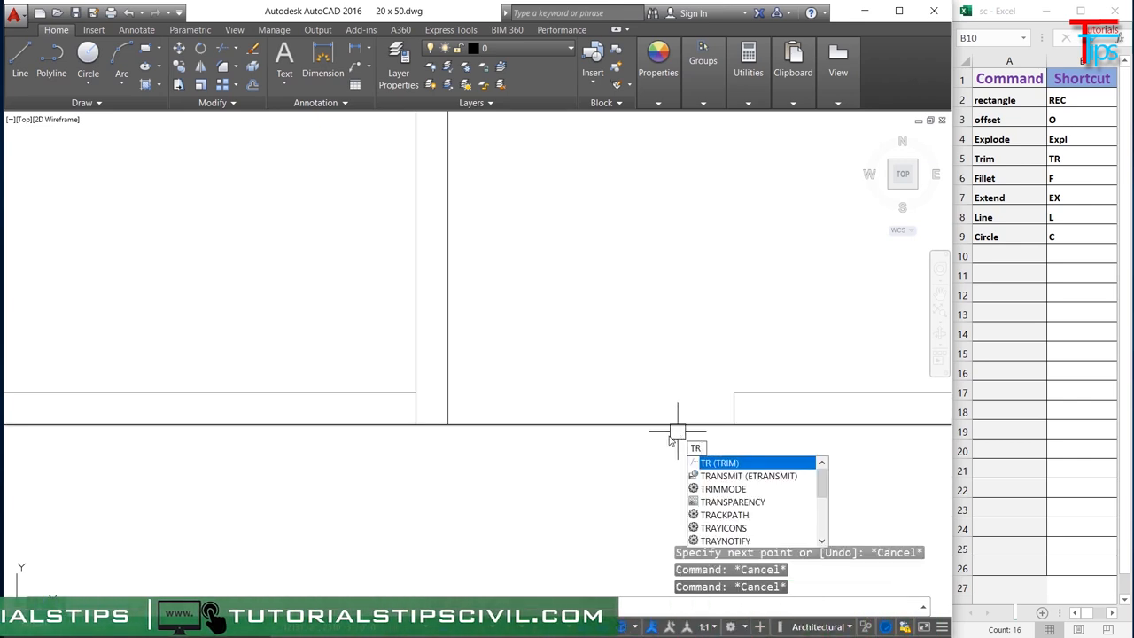
key(Return)
key(Return)
click(625, 425)
scroll(645, 451, down, 3)
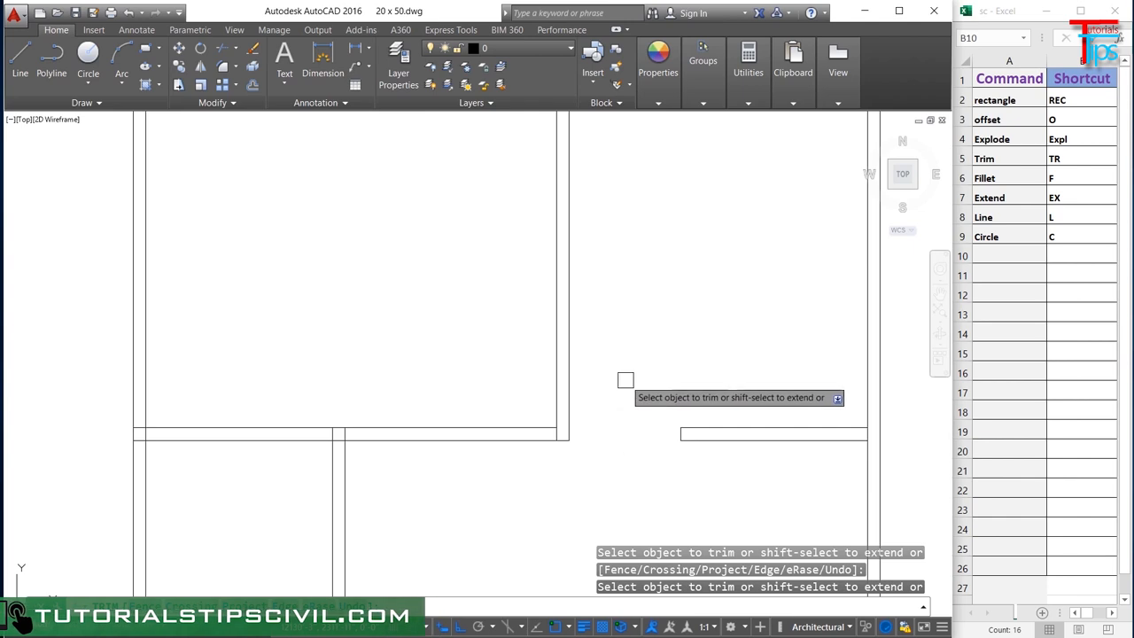
scroll(551, 437, up, 4)
key(Escape)
key(Escape)
- Stretch the partition end of the master bedroom's lower wall line back 36" from the partition for the bedroom door
click(532, 409)
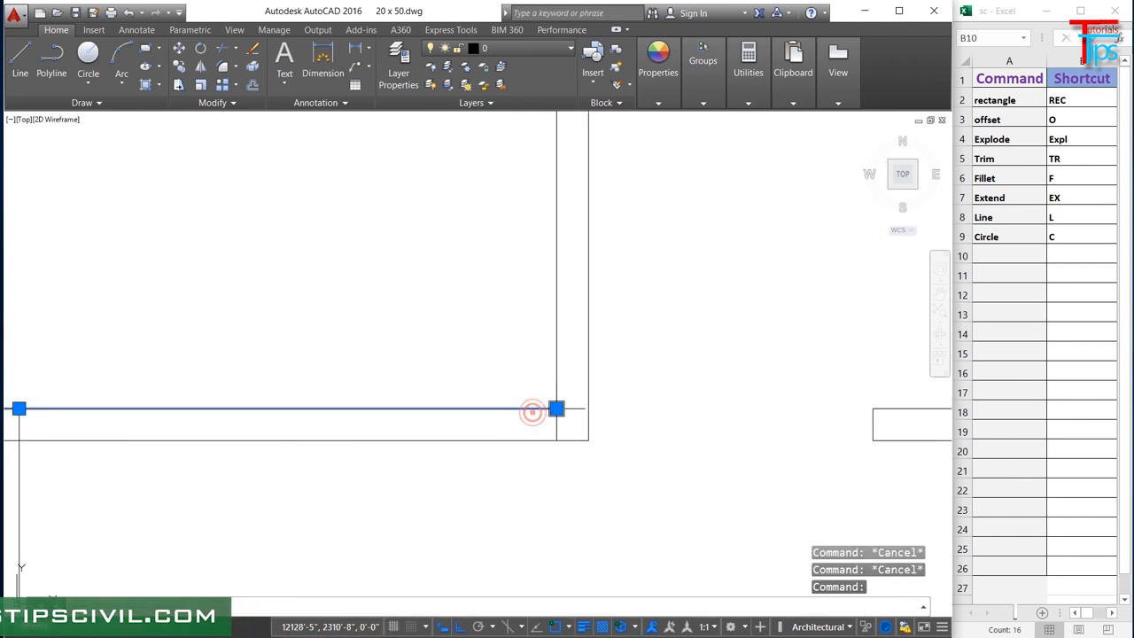
click(556, 409)
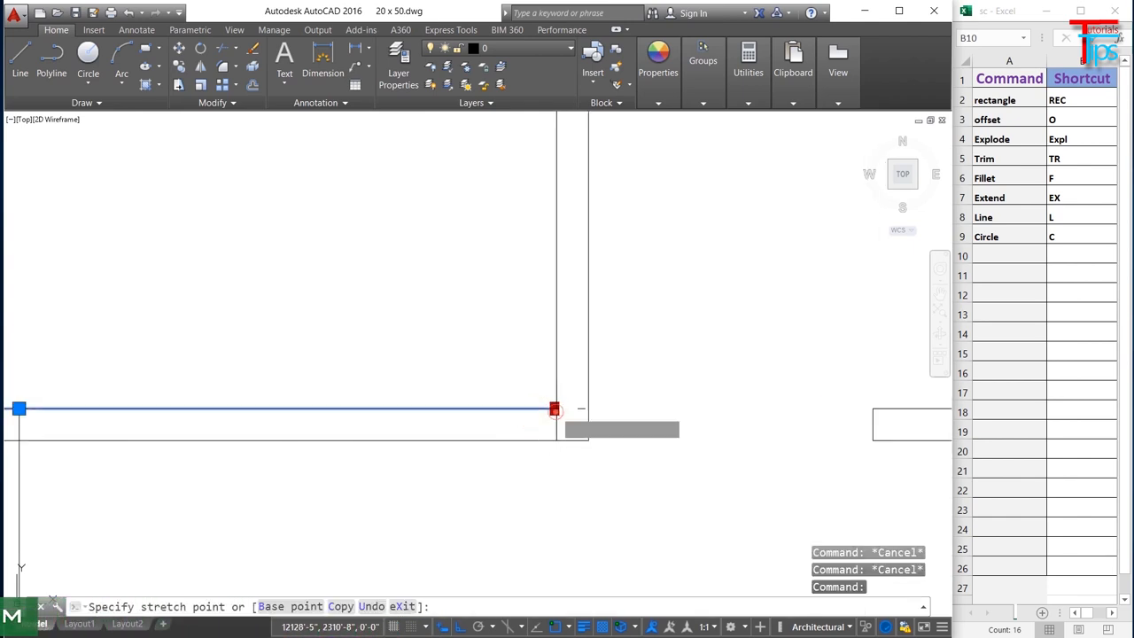
text(36)
key(Return)
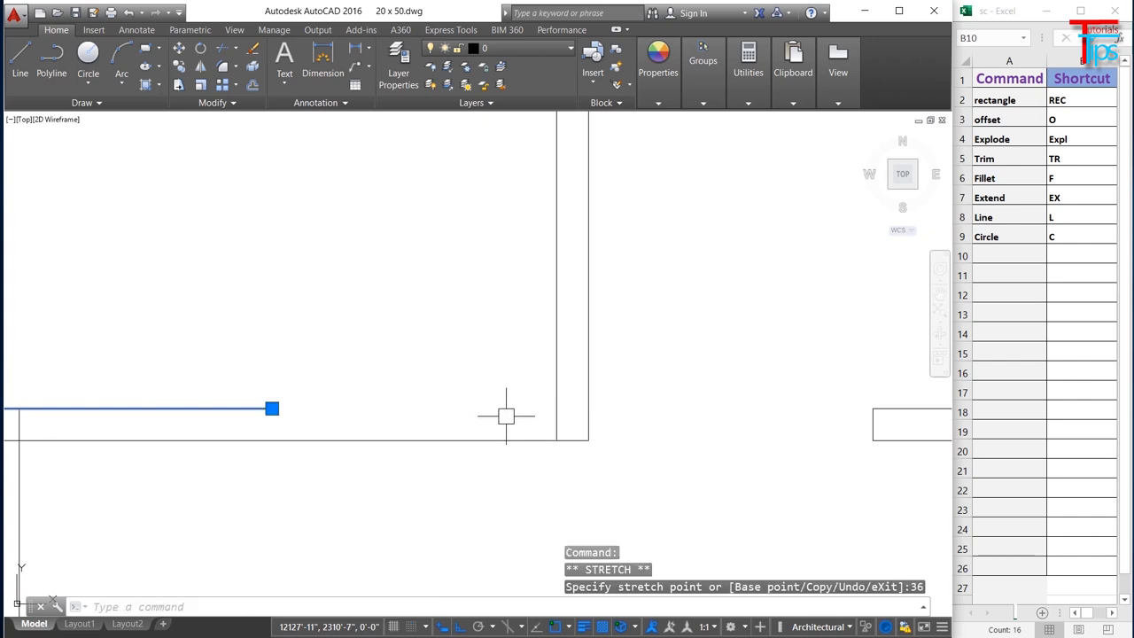
key(Escape)
key(Escape)
- Draw a vertical jamb line from the shortened master bedroom wall line's end to the cross wall's lower line
text(l)
key(Return)
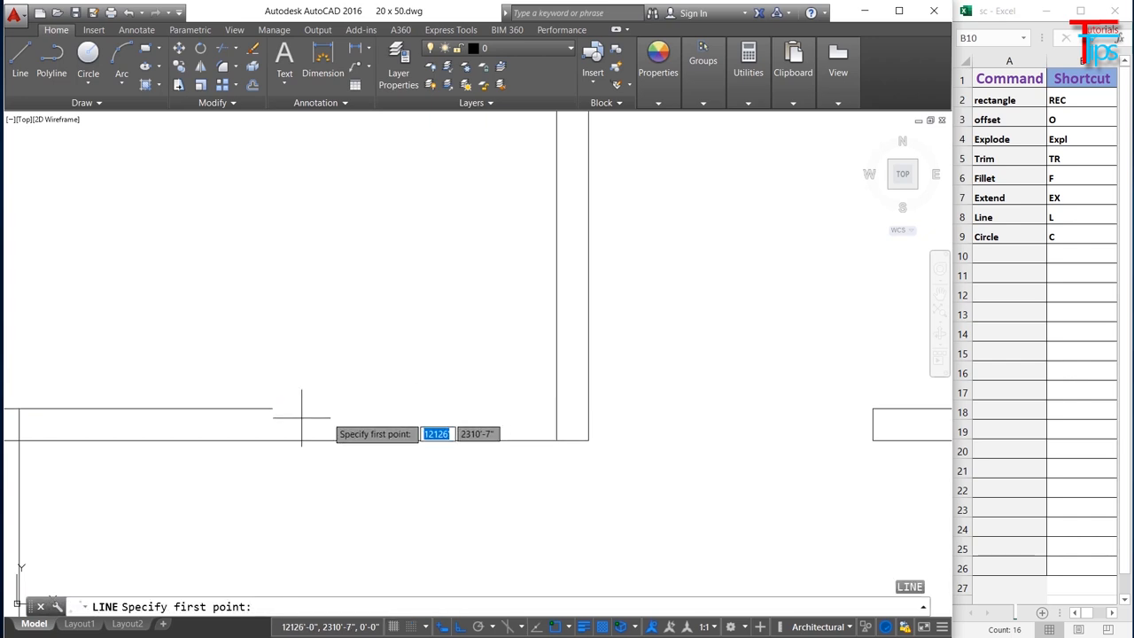
click(270, 409)
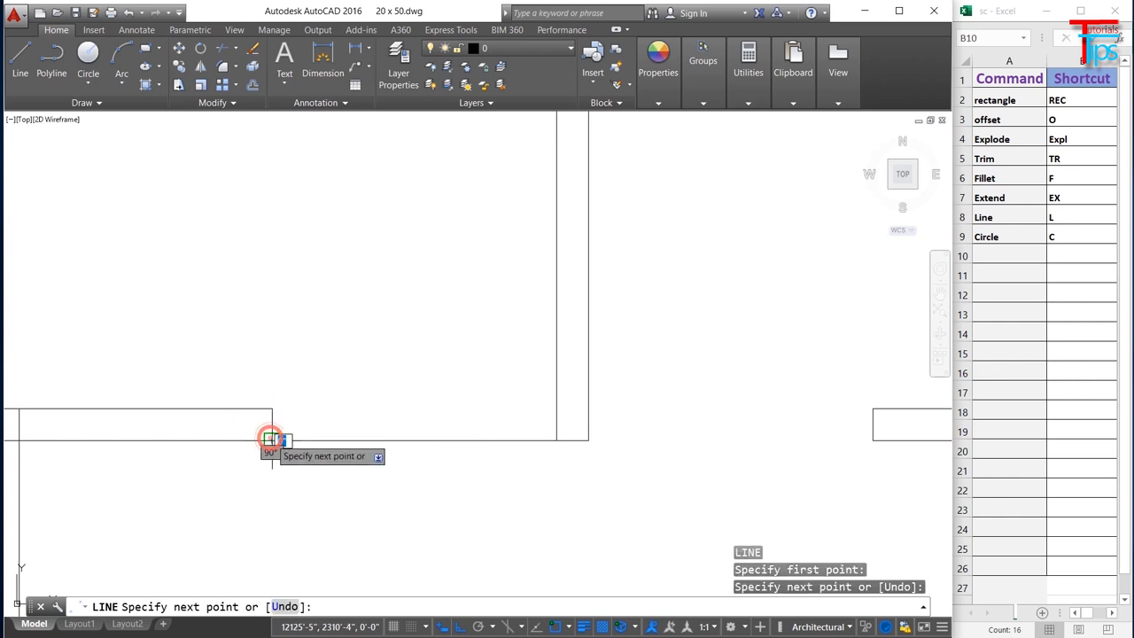
key(Escape)
key(Escape)
- Trim the cross wall's lower line between the bedroom jamb and the partition to open the master bedroom doorway
text(tr)
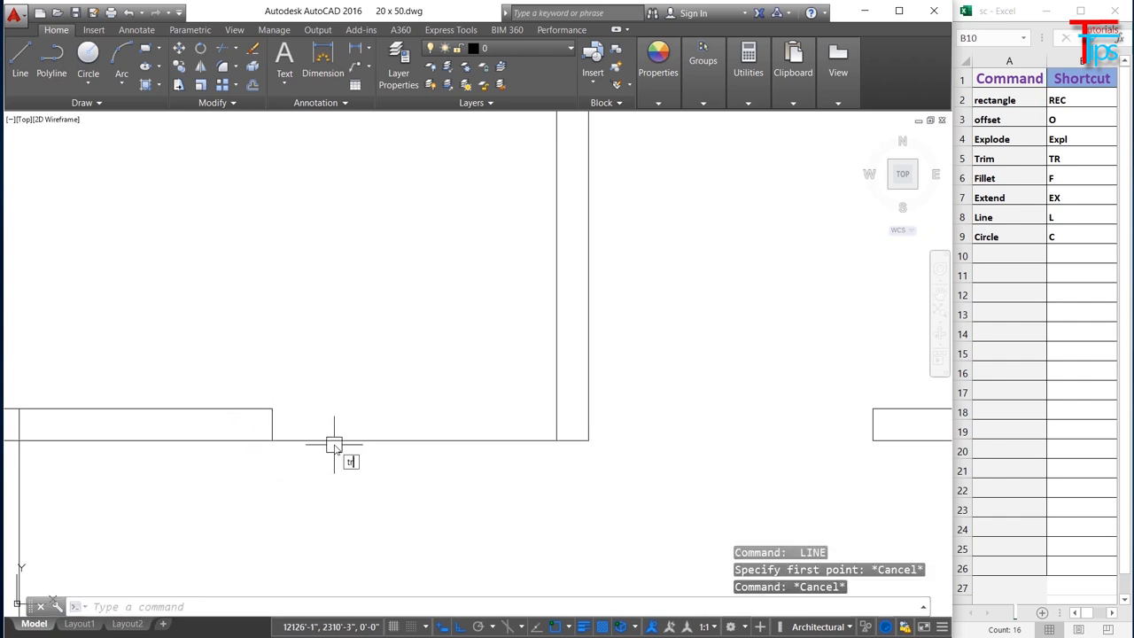
key(Return)
key(Return)
scroll(442, 468, down, 2)
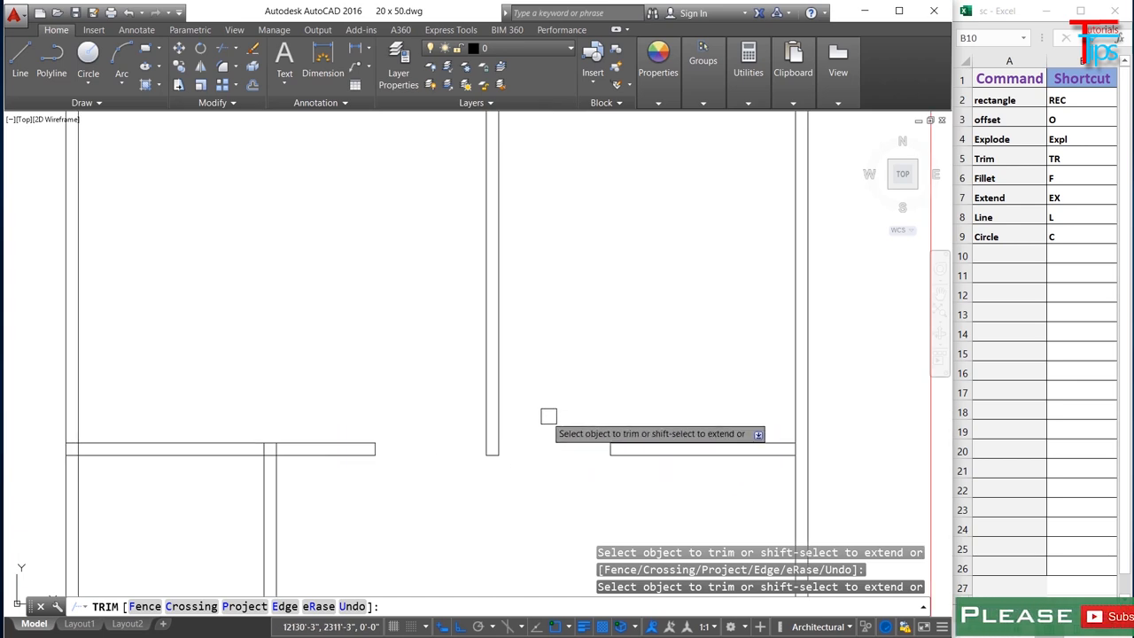
- Examine how the master bedroom and kitchen doors, their swings and threshold lines are drawn in the reference plan
scroll(479, 410, down, 2)
scroll(483, 426, down, 2)
middle_drag(580, 417, 387, 390)
scroll(387, 389, up, 5)
scroll(500, 319, down, 2)
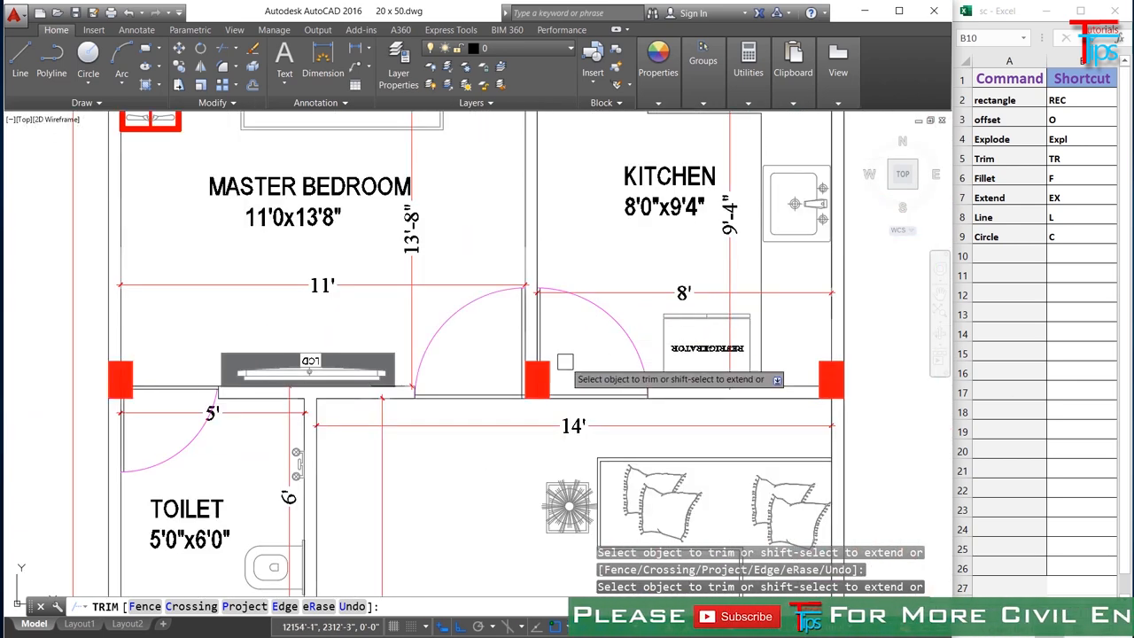
scroll(512, 382, up, 2)
scroll(526, 245, up, 3)
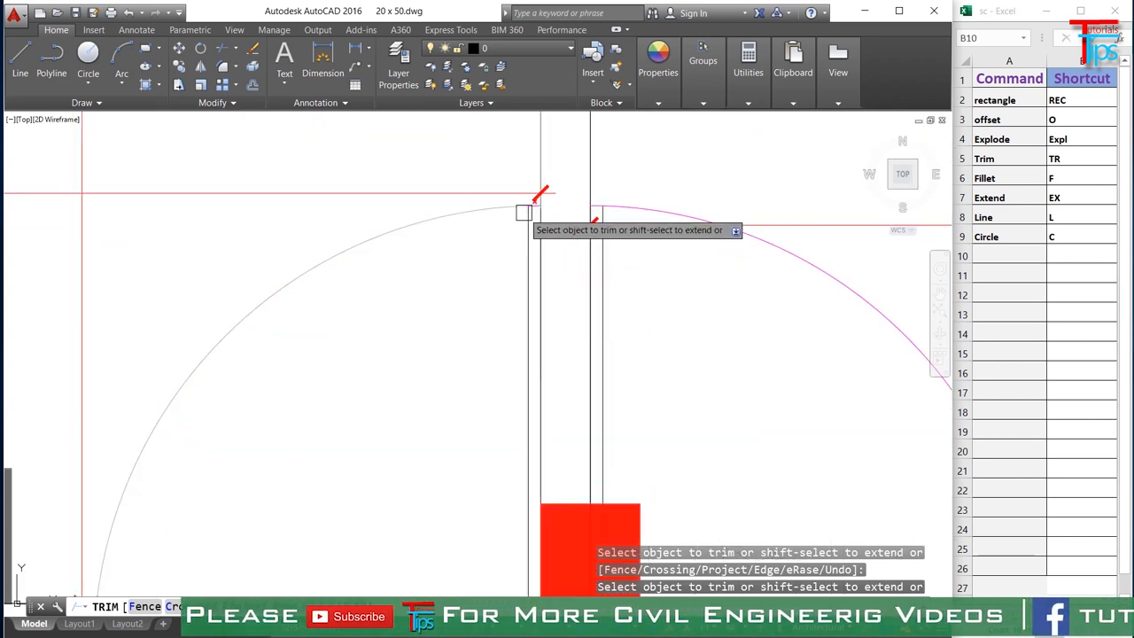
scroll(524, 241, down, 1)
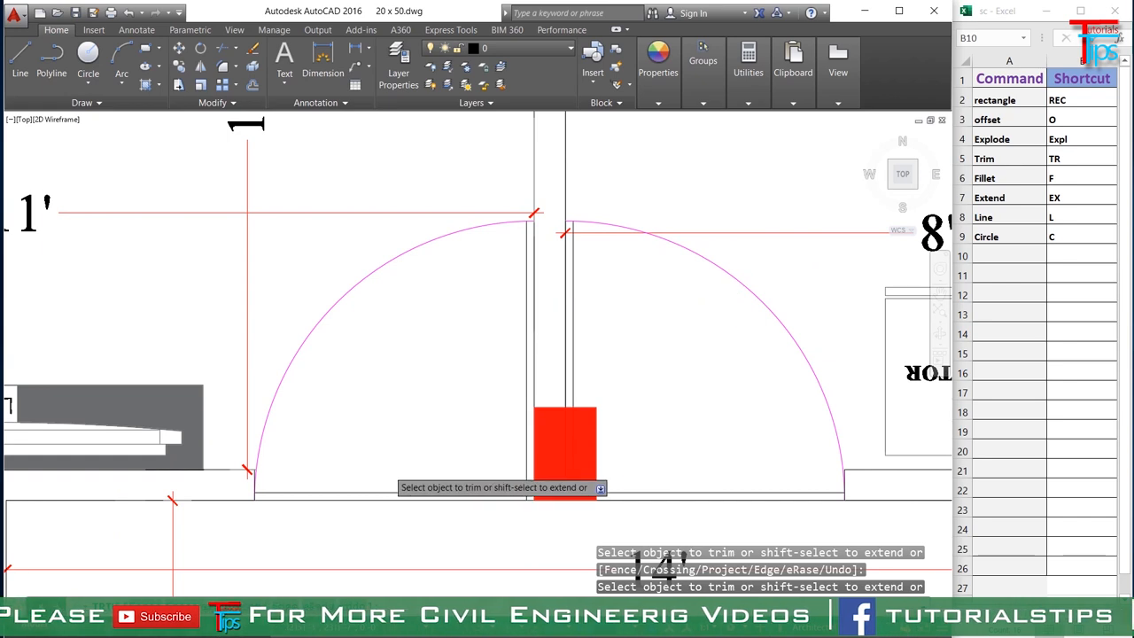
scroll(526, 481, down, 3)
middle_drag(54, 458, 453, 410)
scroll(407, 406, down, 1)
middle_drag(118, 448, 345, 427)
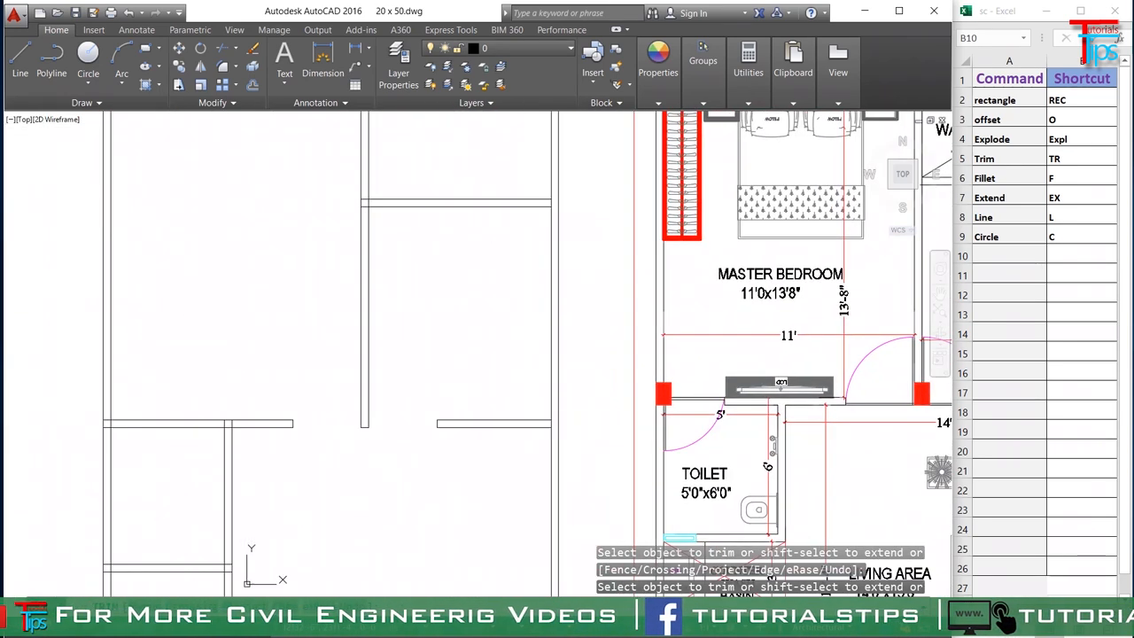
- Draw a horizontal threshold line across the master bedroom doorway from the jamb's lower corner to the partition
scroll(318, 428, up, 2)
scroll(397, 429, up, 2)
key(Escape)
key(Escape)
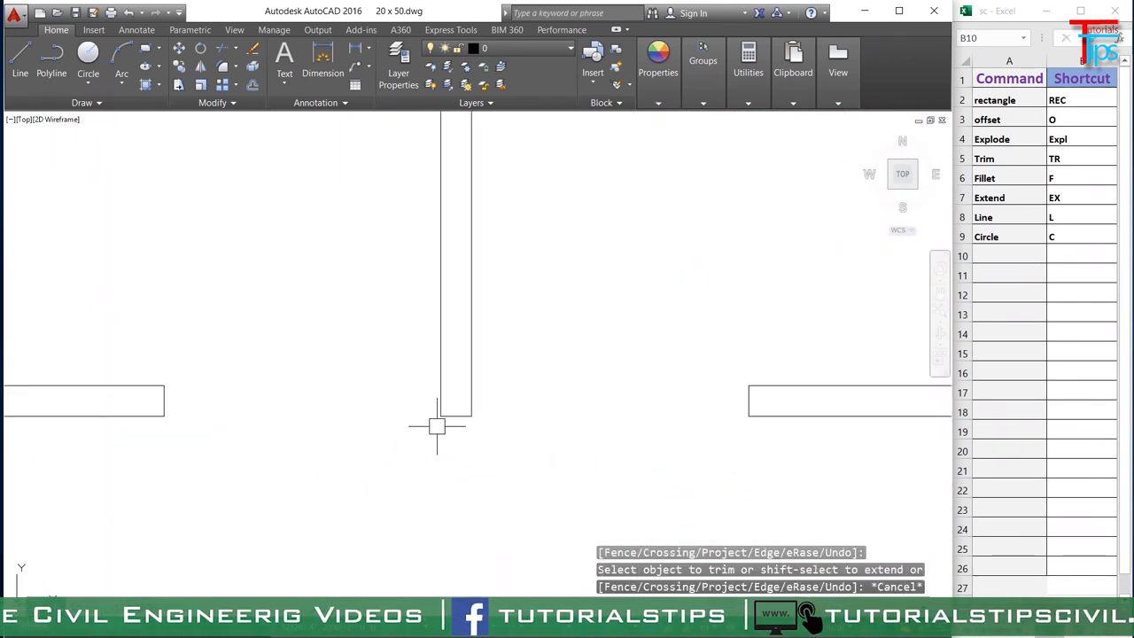
text(l)
key(Return)
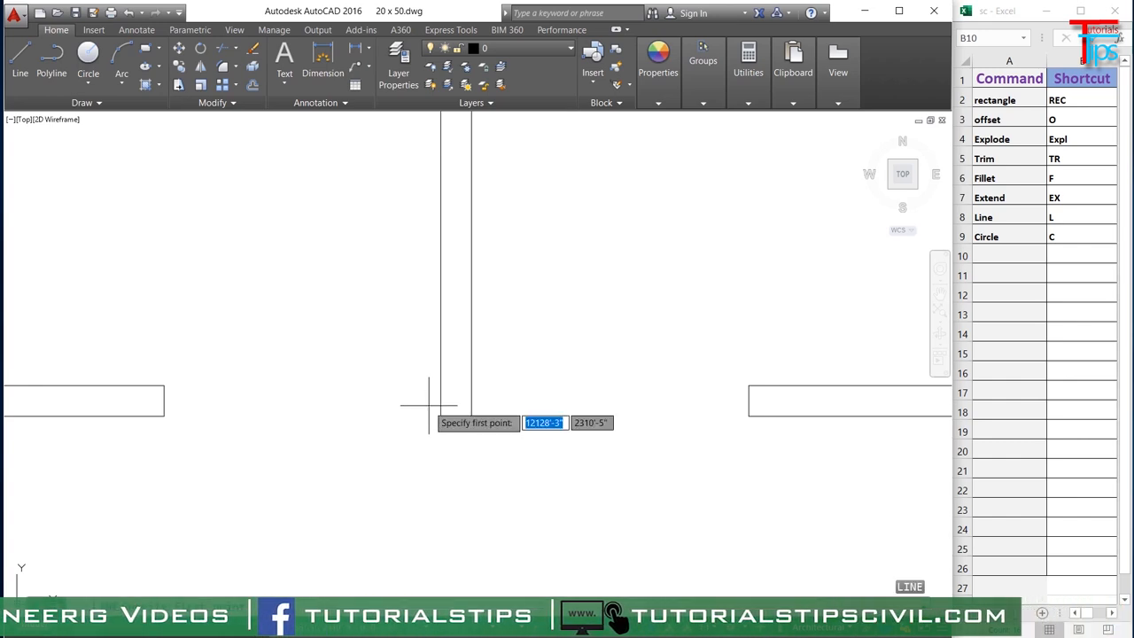
click(164, 415)
text(7'6)
key(Return)
key(Escape)
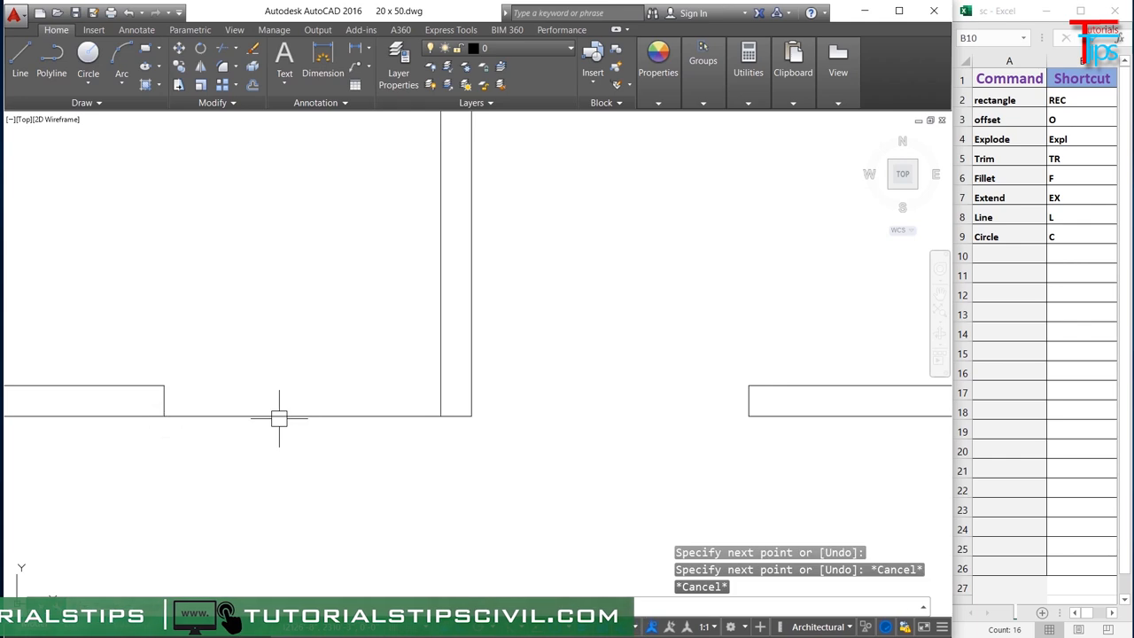
- Offset the master bedroom threshold line 1" upward into the doorway
text(o)
key(Return)
text(1)
key(Return)
click(289, 409)
click(289, 403)
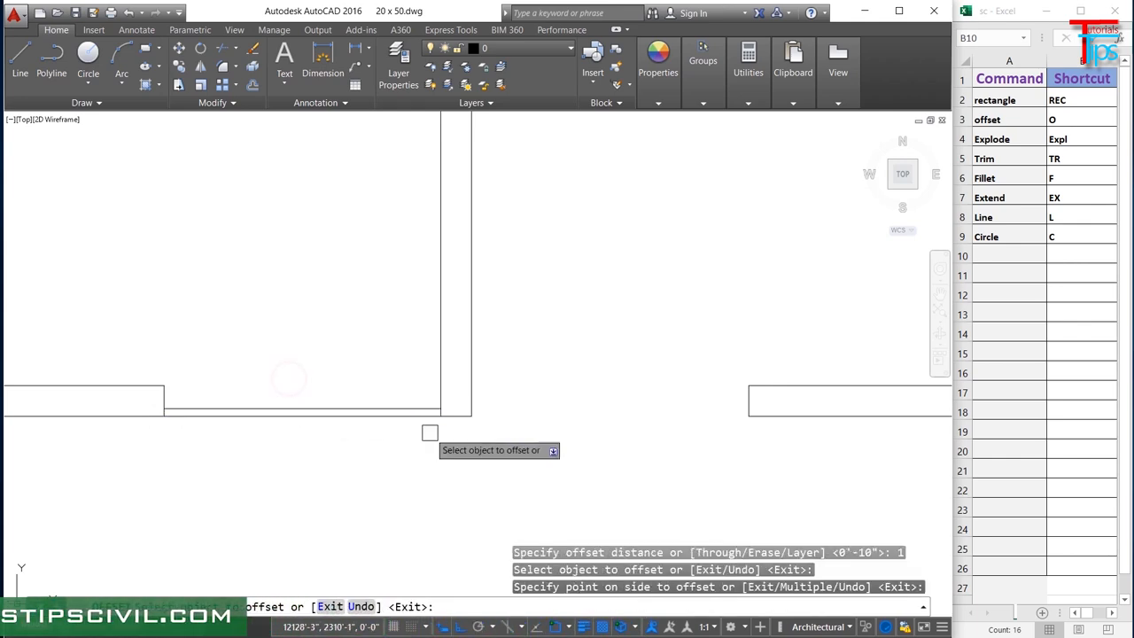
key(Escape)
key(Escape)
key(Escape)
click(381, 363)
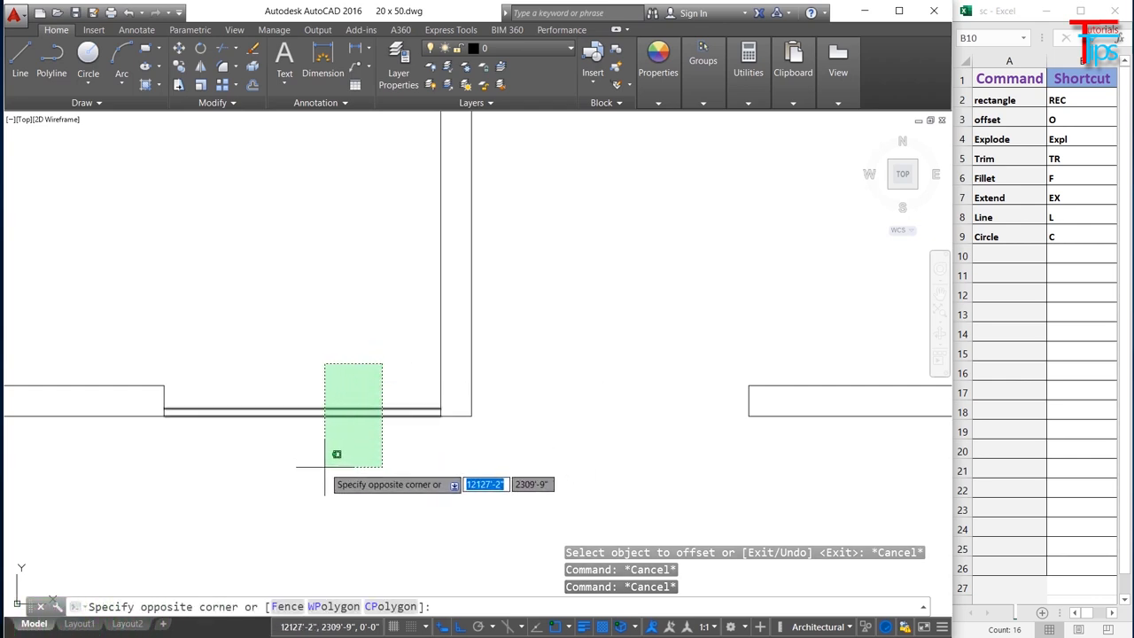
click(271, 464)
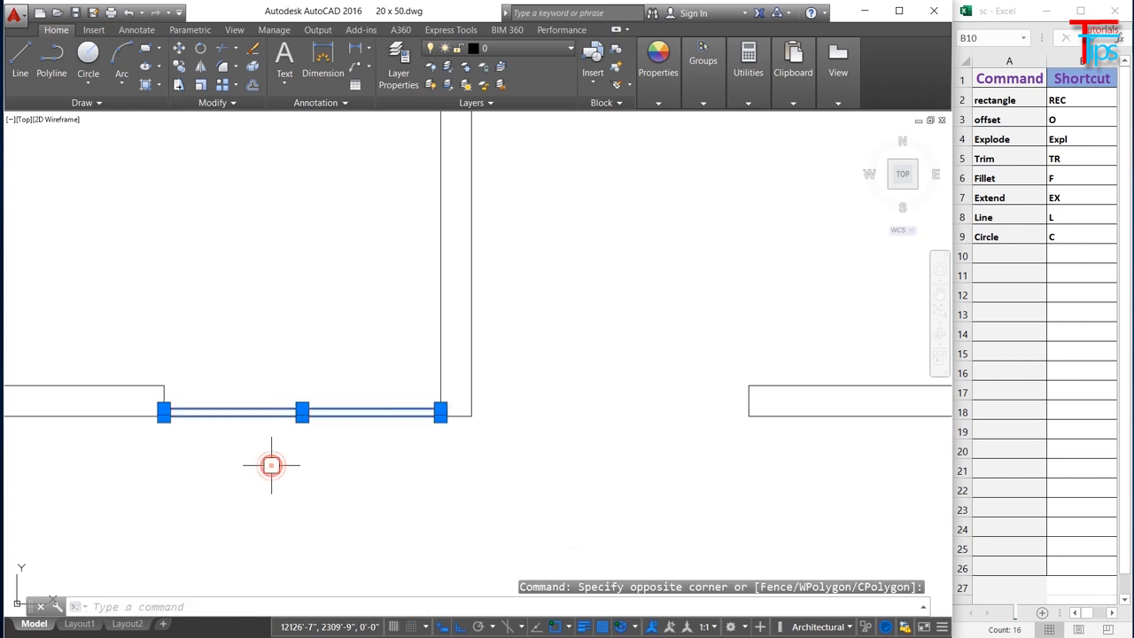
key(Escape)
key(Escape)
key(Escape)
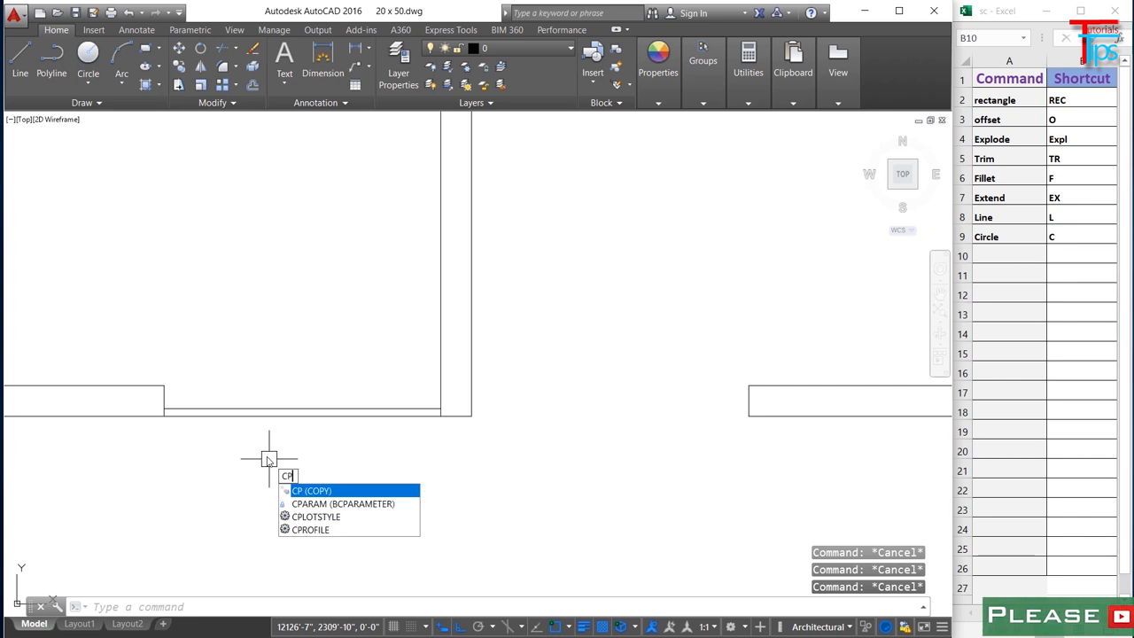
- Copy both bedroom threshold lines into the kitchen doorway, from the bedroom jamb's lower corner to the partition's kitchen-side corner
key(BackSpace)
text(o)
key(Return)
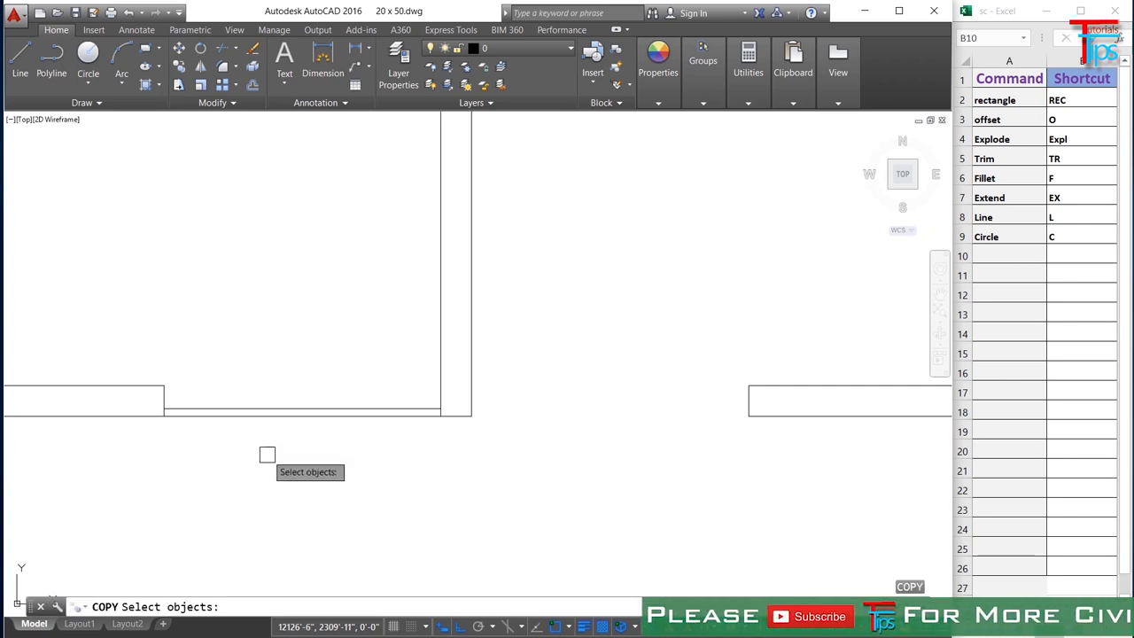
click(307, 363)
click(286, 421)
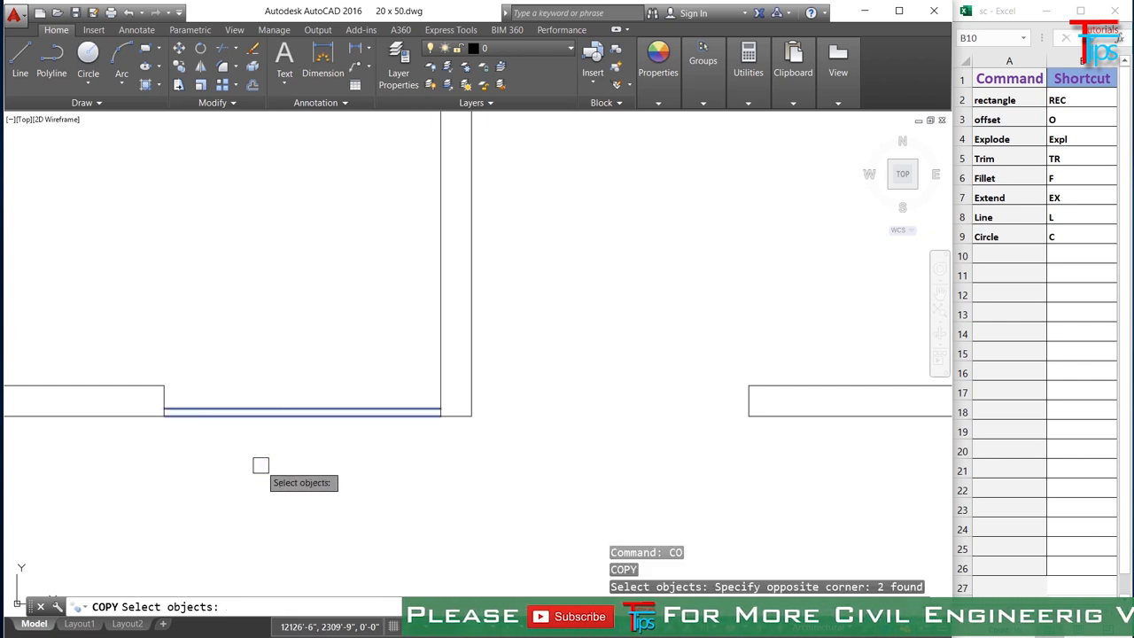
key(Return)
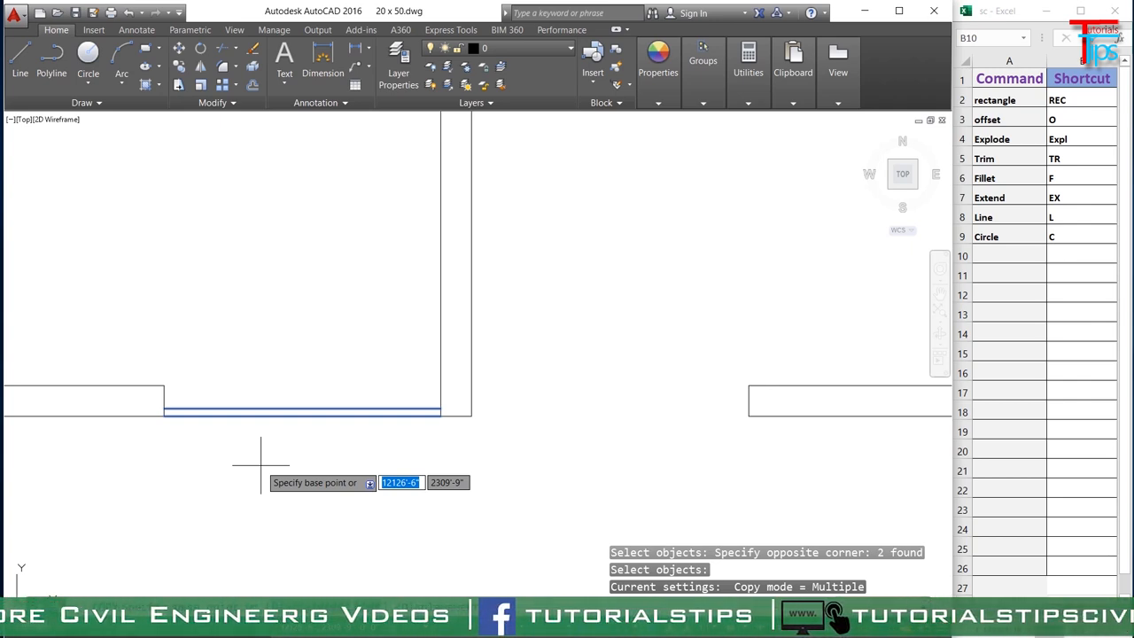
click(163, 416)
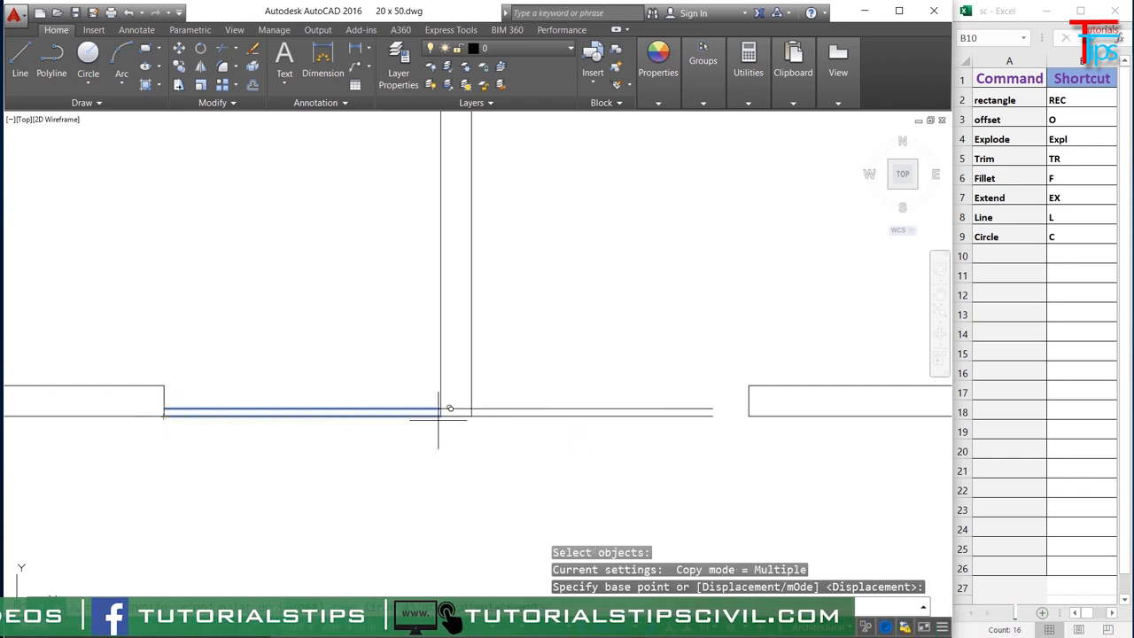
click(471, 415)
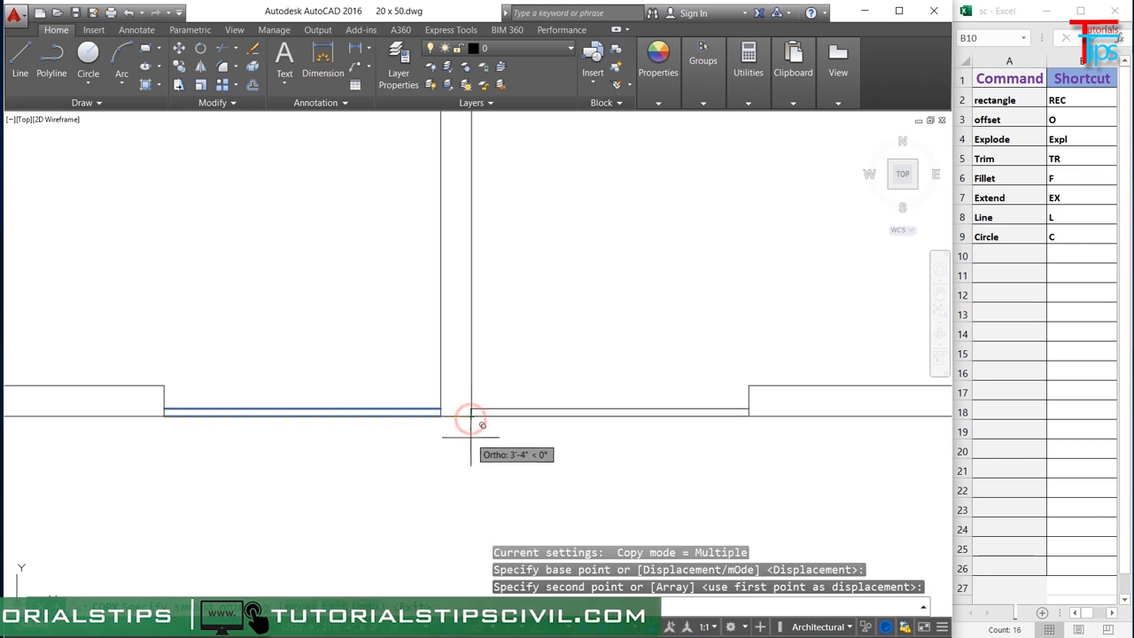
key(Escape)
key(Escape)
key(Escape)
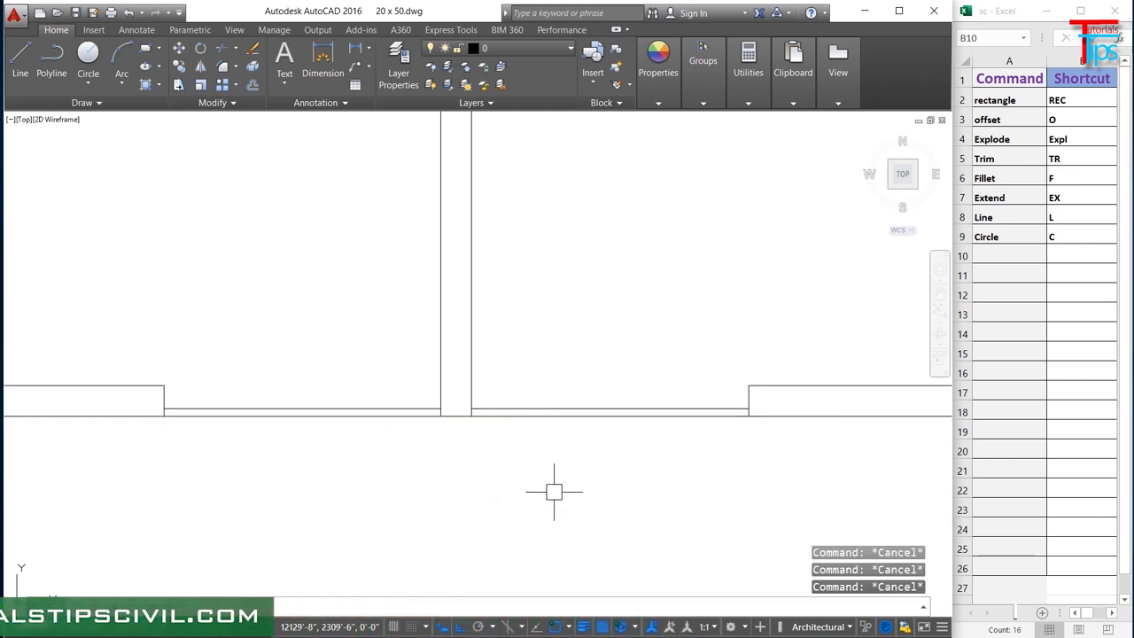
- Stretch the kitchen's 8' width dimension line about 1'-7" upward in the reference plan, clear of the door swing
scroll(546, 485, down, 1)
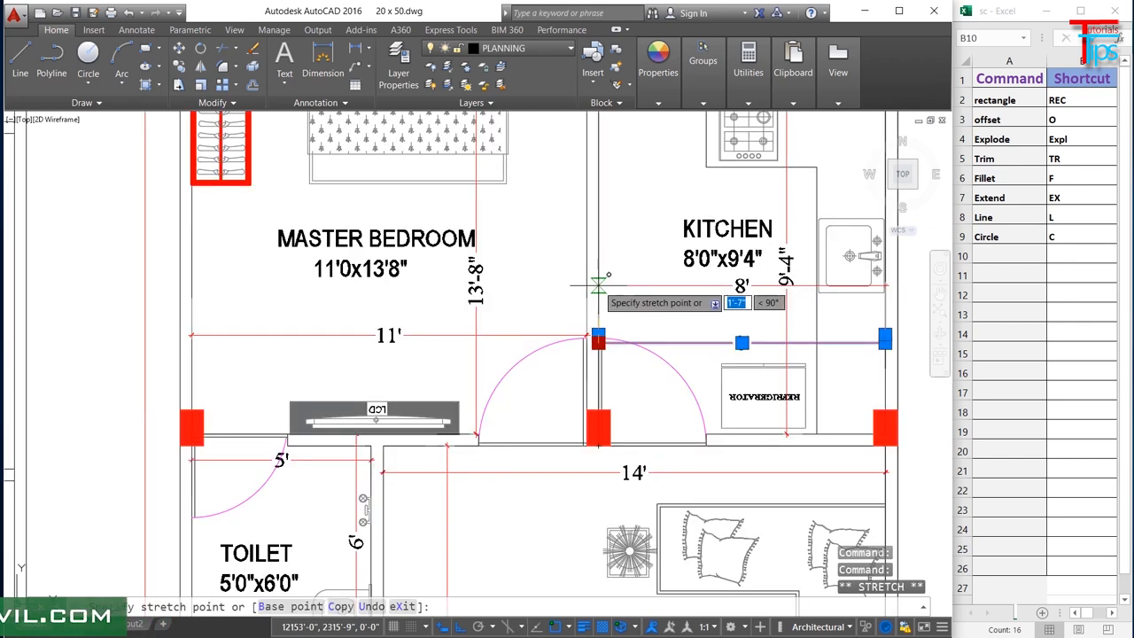
click(598, 285)
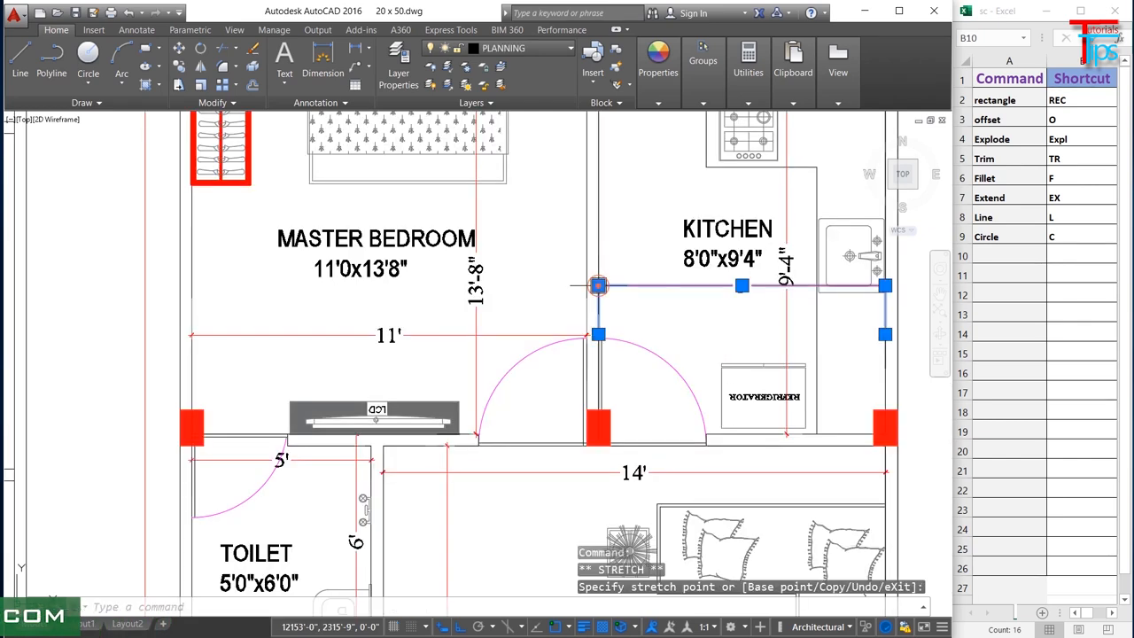
key(Escape)
key(Escape)
click(517, 333)
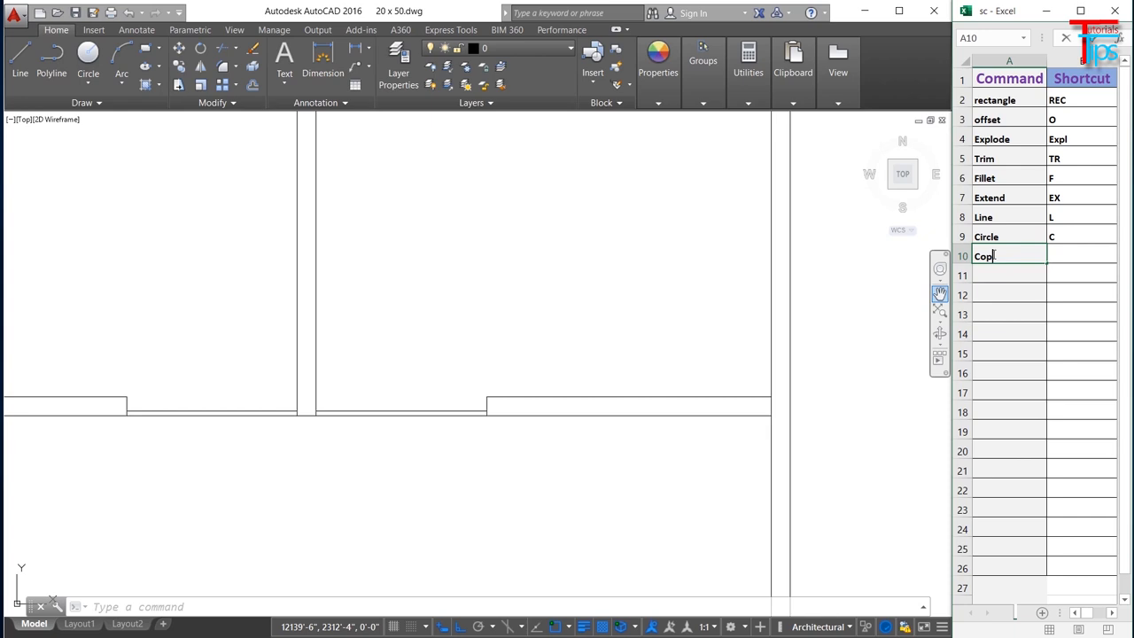
- Switch to the Excel command list and add Copy with the shortcut CO in row 10
click(1048, 255)
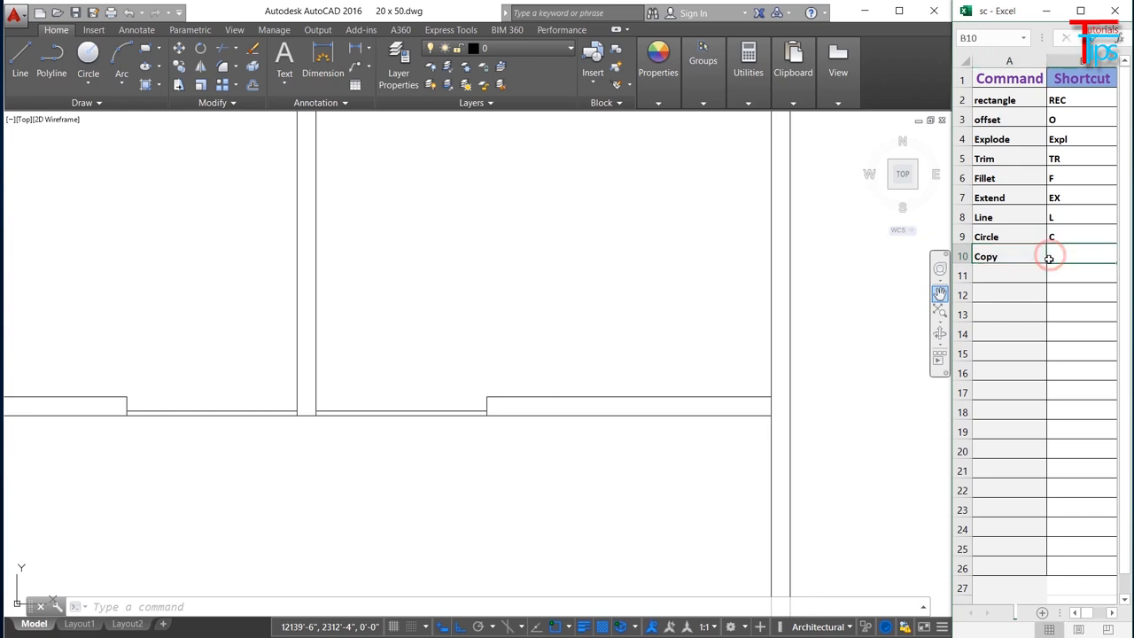
text(C)
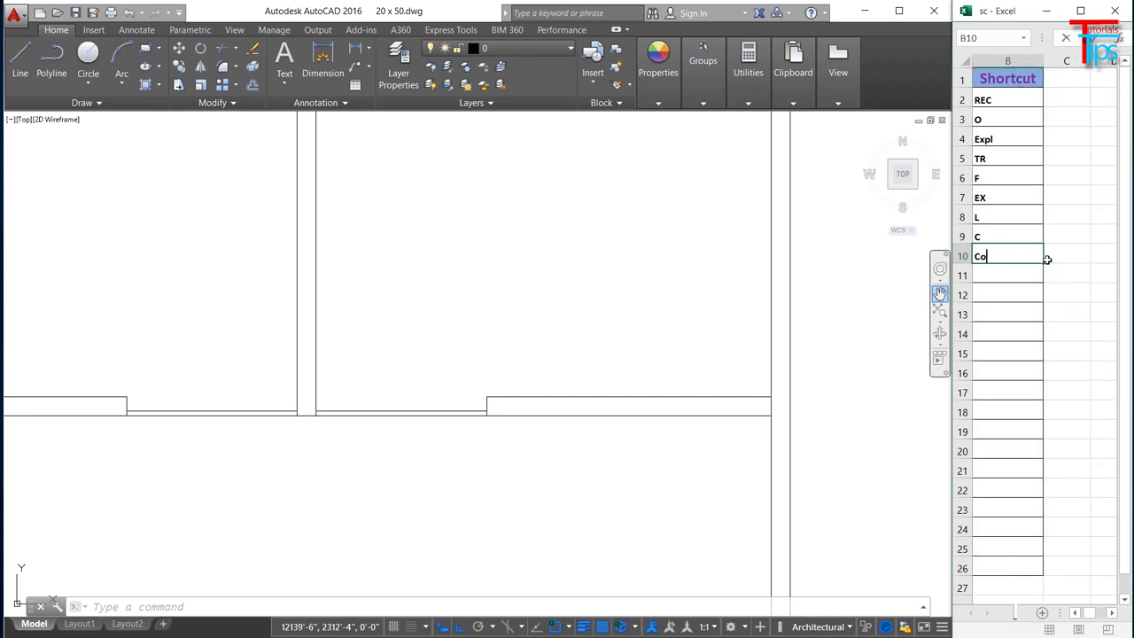
text(o)
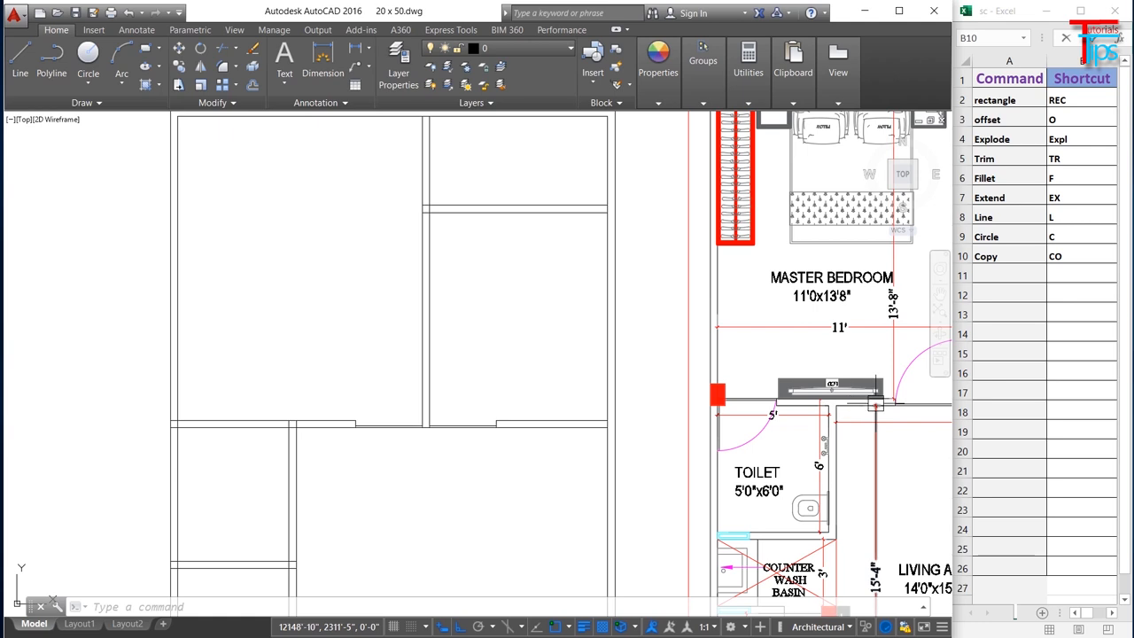
- Back in AutoCAD, draw a circle of 3' radius centred on the partition end of the bedroom's upper threshold line
middle_drag(508, 391, 417, 395)
key(Escape)
key(Escape)
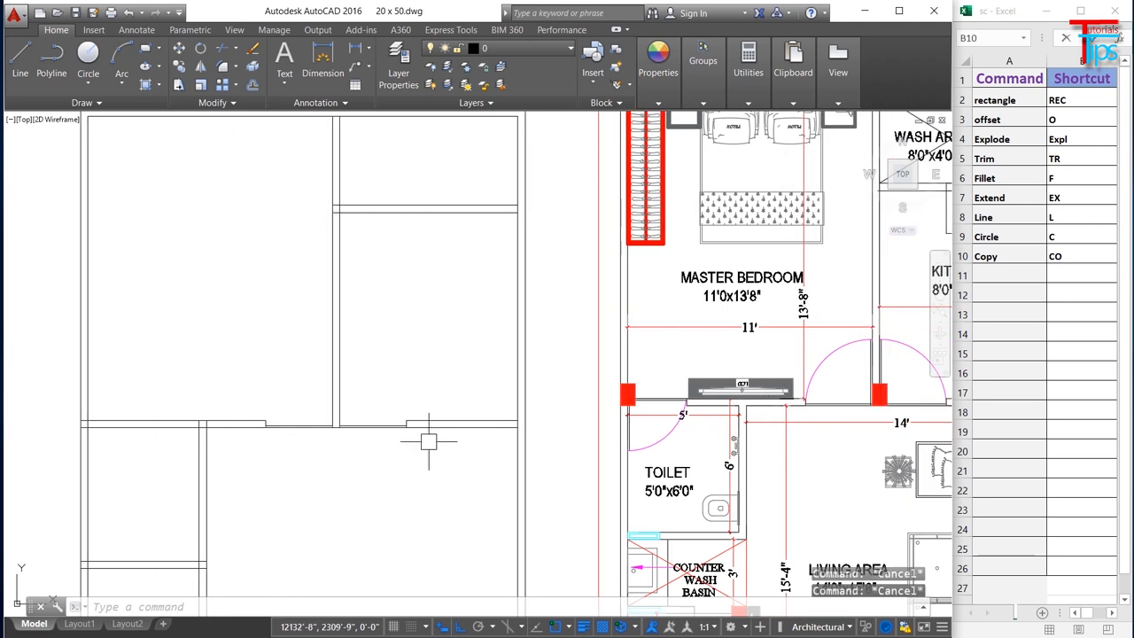
key(Escape)
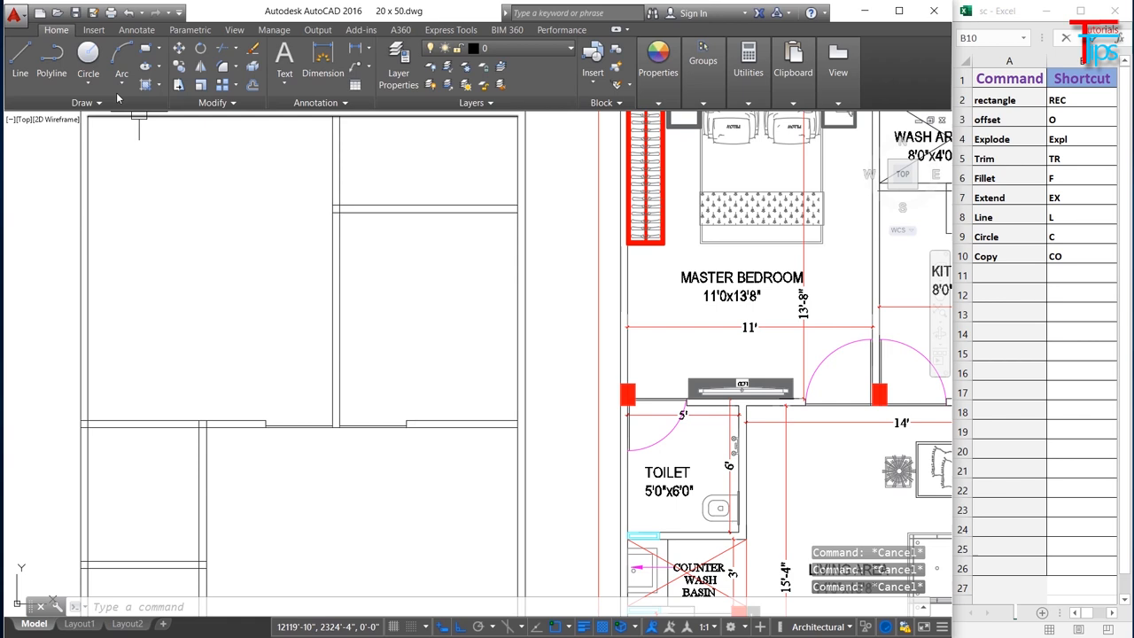
click(88, 62)
scroll(321, 436, up, 5)
scroll(354, 408, up, 4)
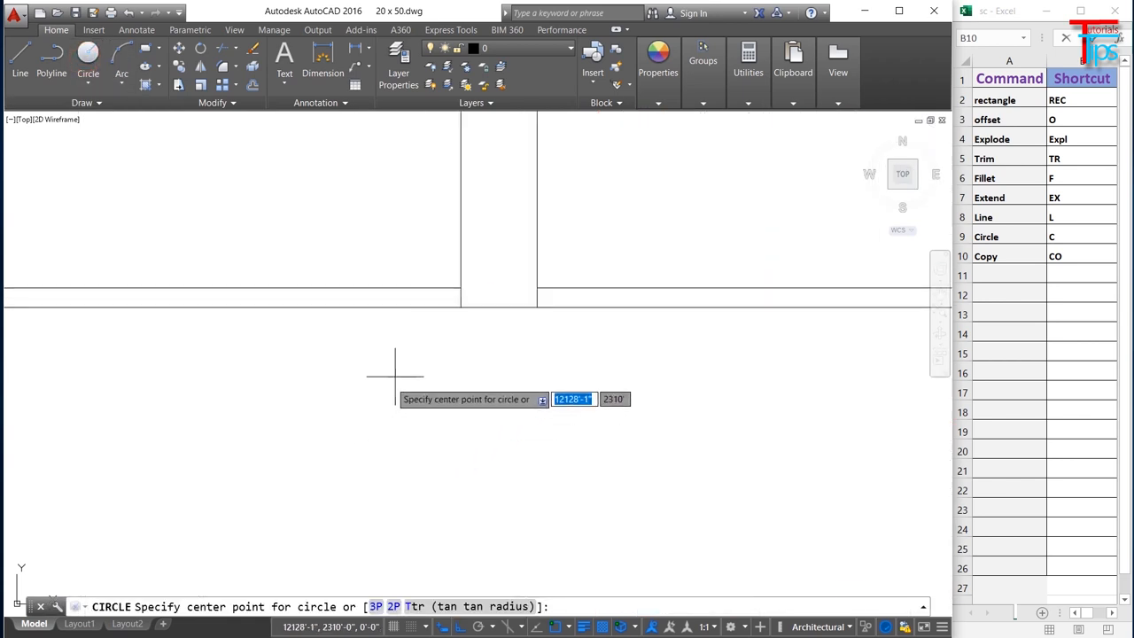
click(461, 288)
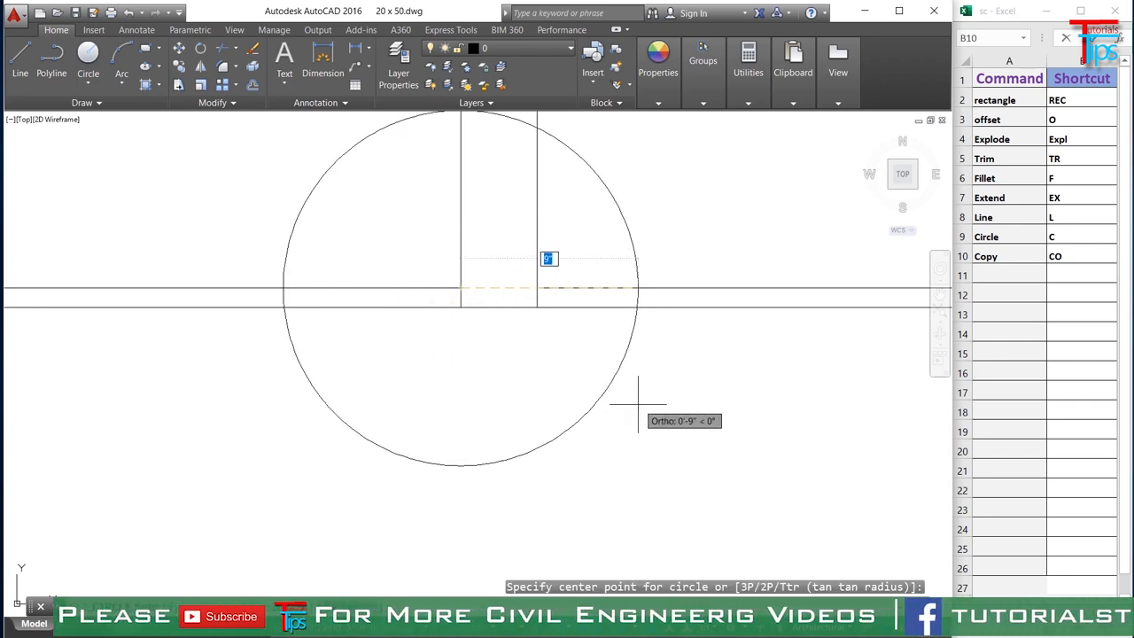
text(3)
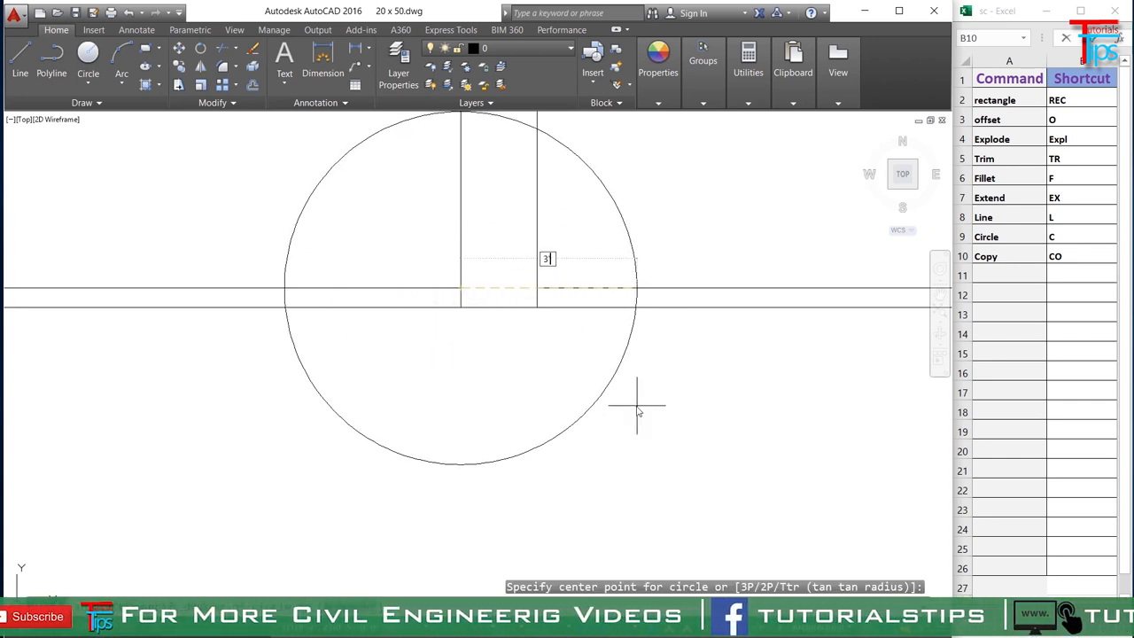
key(Return)
scroll(634, 407, down, 3)
scroll(574, 436, up, 2)
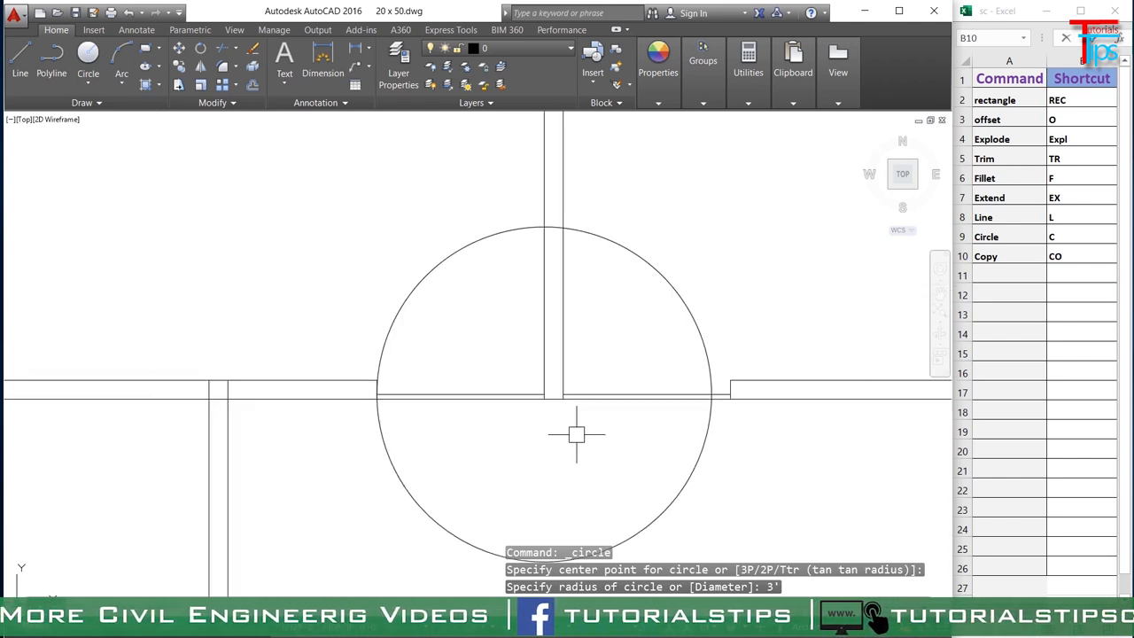
scroll(380, 418, up, 5)
scroll(380, 395, down, 5)
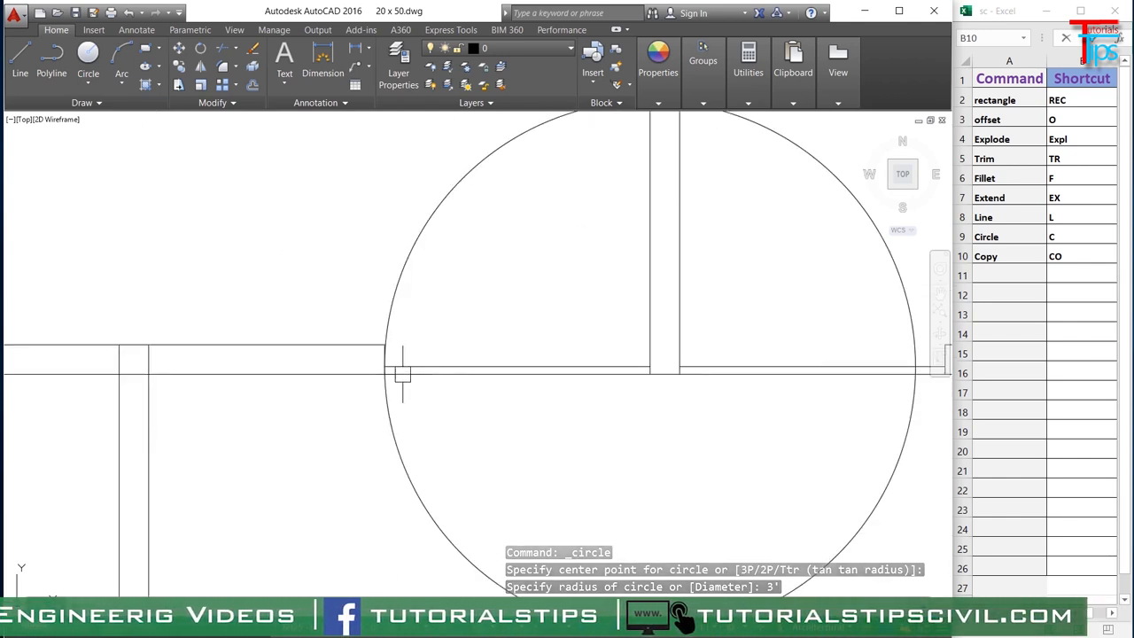
key(Escape)
key(Escape)
key(Escape)
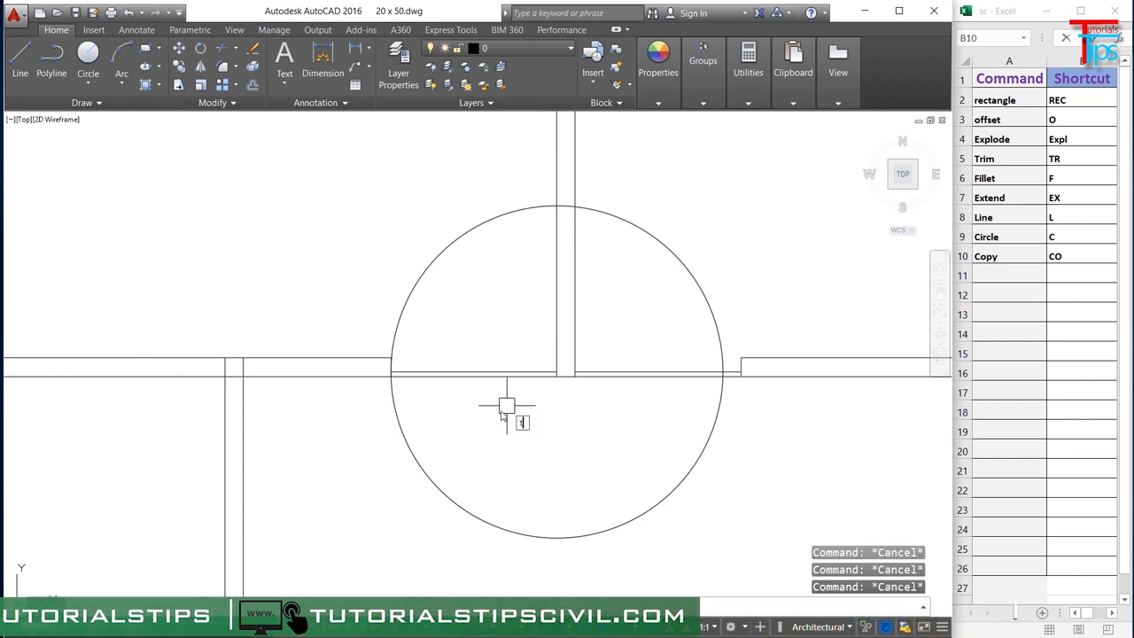
- Trim the 3' radius circle to leave only the quarter arcs above the thresholds on both sides of the partition
text(tr)
key(Return)
key(Return)
scroll(572, 200, up, 5)
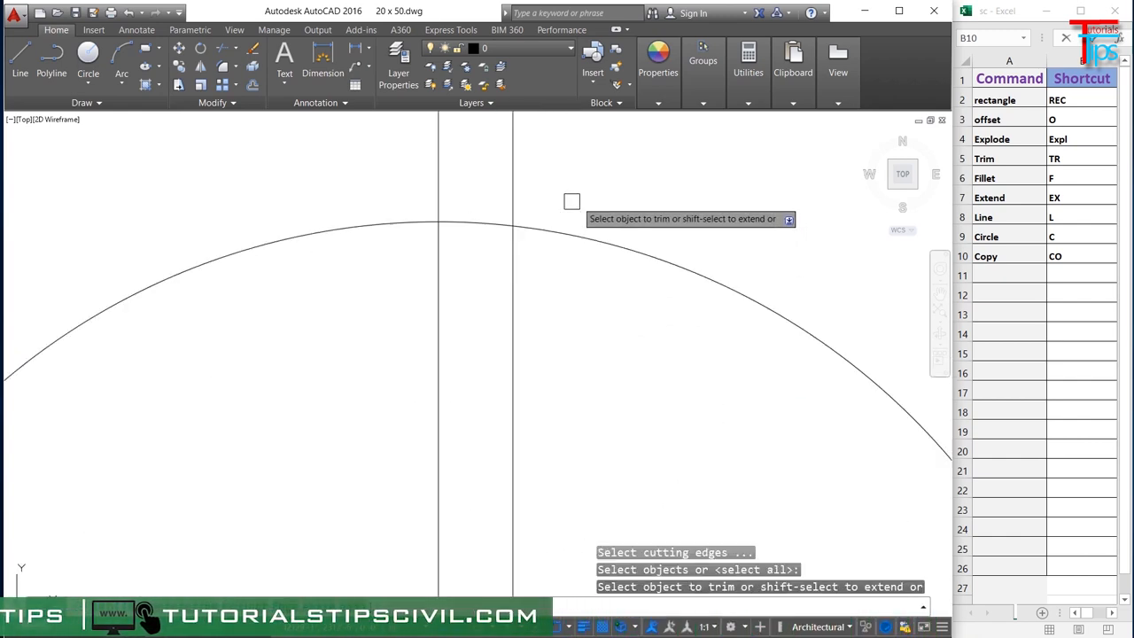
click(472, 220)
scroll(547, 328, down, 4)
click(550, 394)
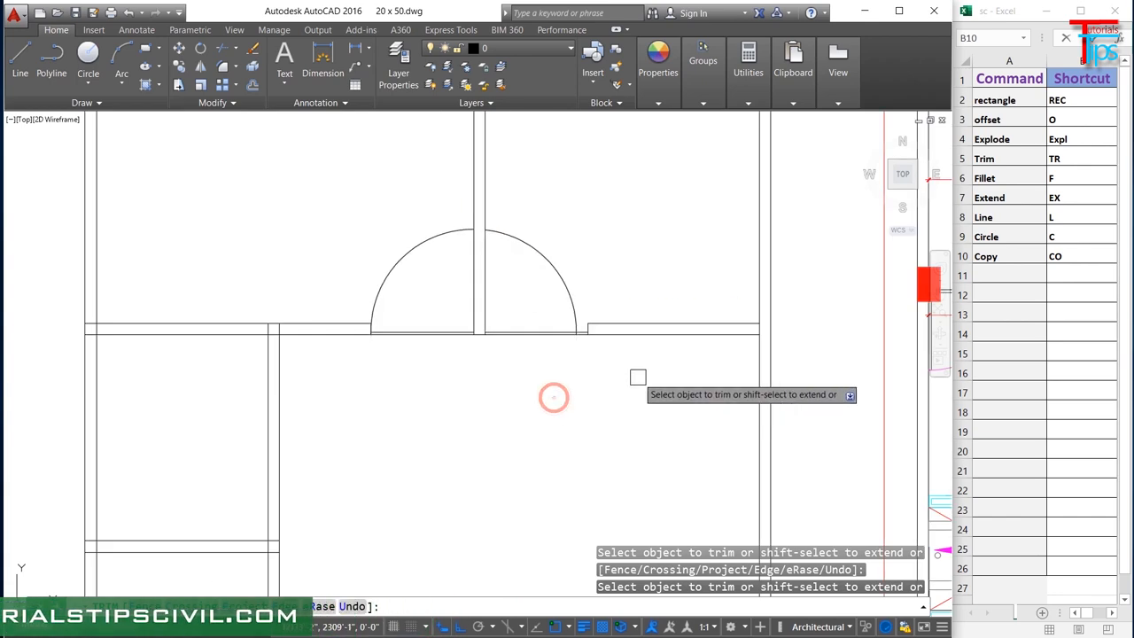
key(Escape)
scroll(390, 323, up, 3)
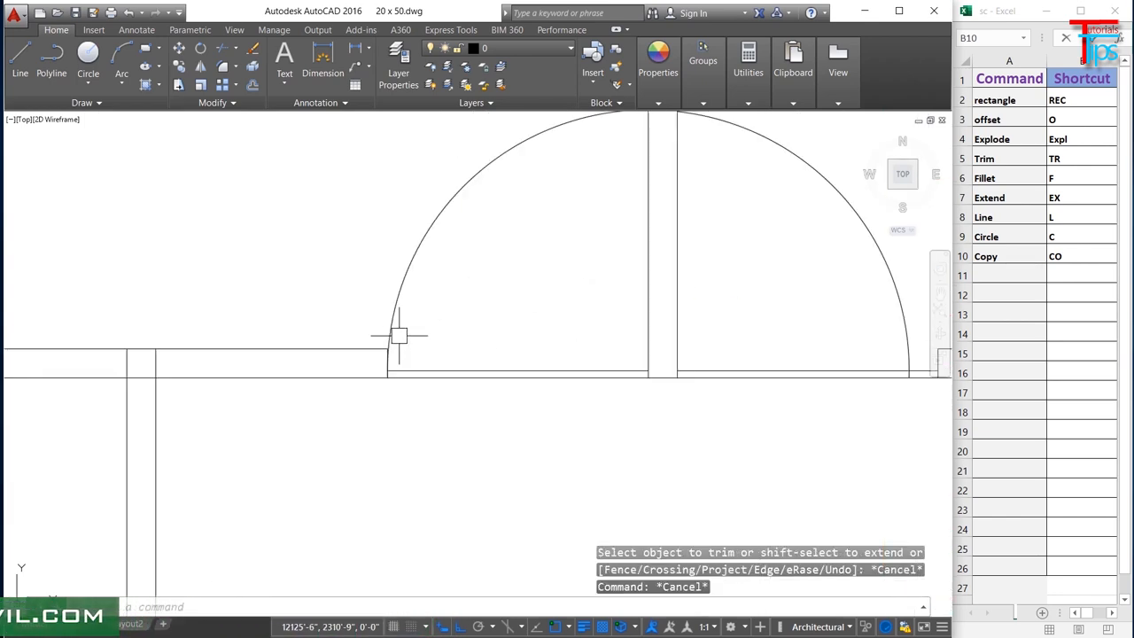
- Delete the quarter arc on the kitchen side of the partition
scroll(823, 370, down, 1)
middle_drag(842, 378, 571, 370)
click(612, 243)
key(Delete)
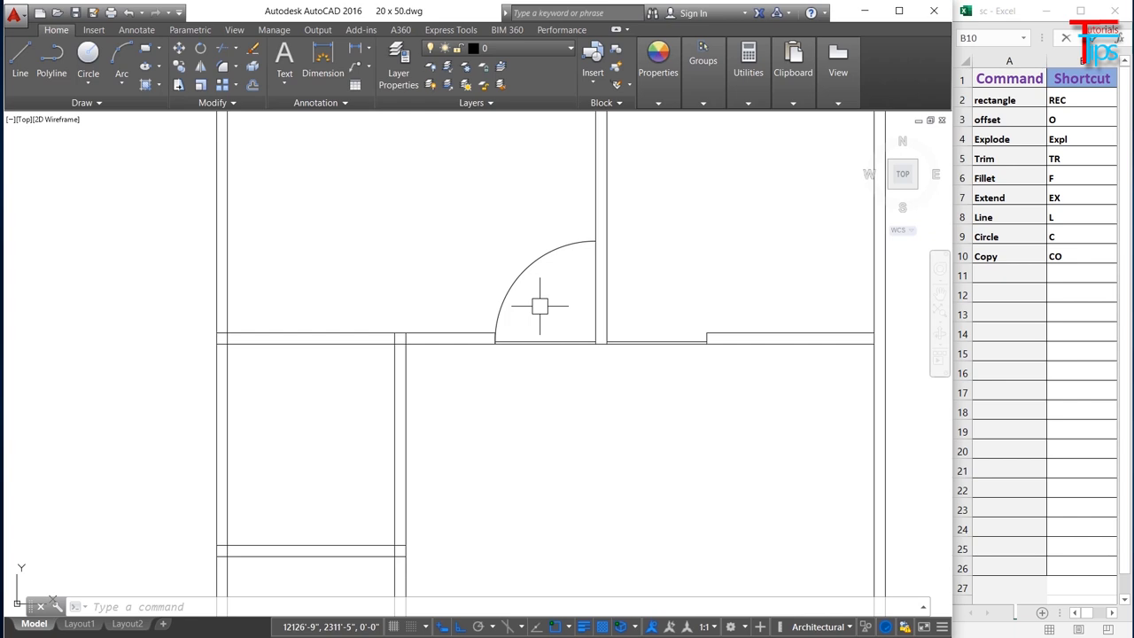
- Draw a circle of 36" radius centred on the partition end of the kitchen's upper threshold line
key(Return)
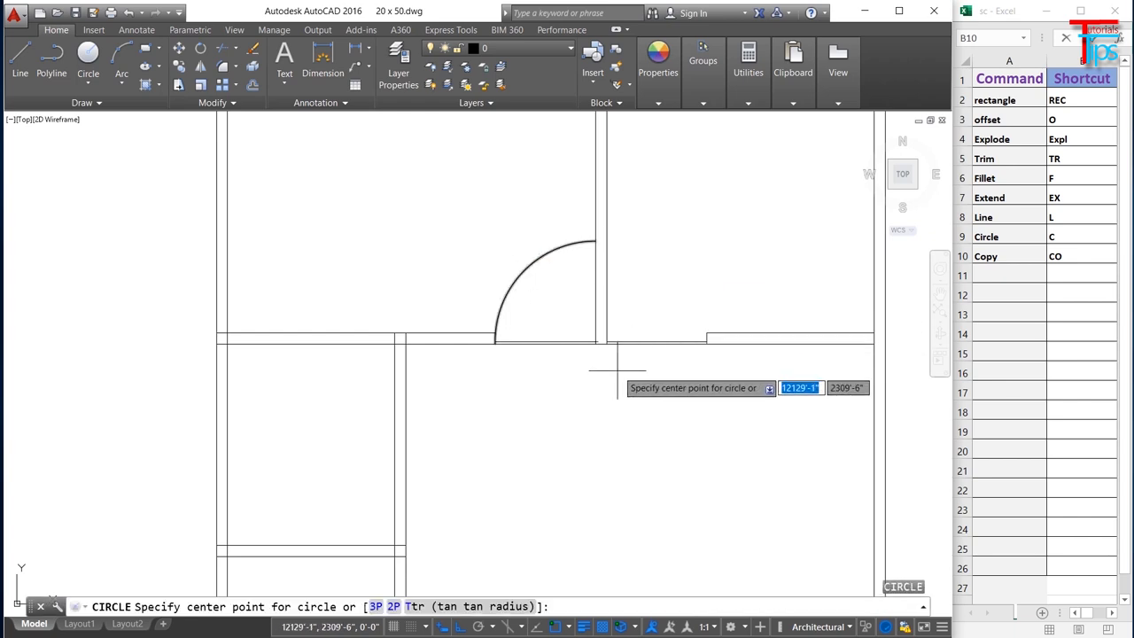
scroll(628, 380, up, 4)
click(565, 247)
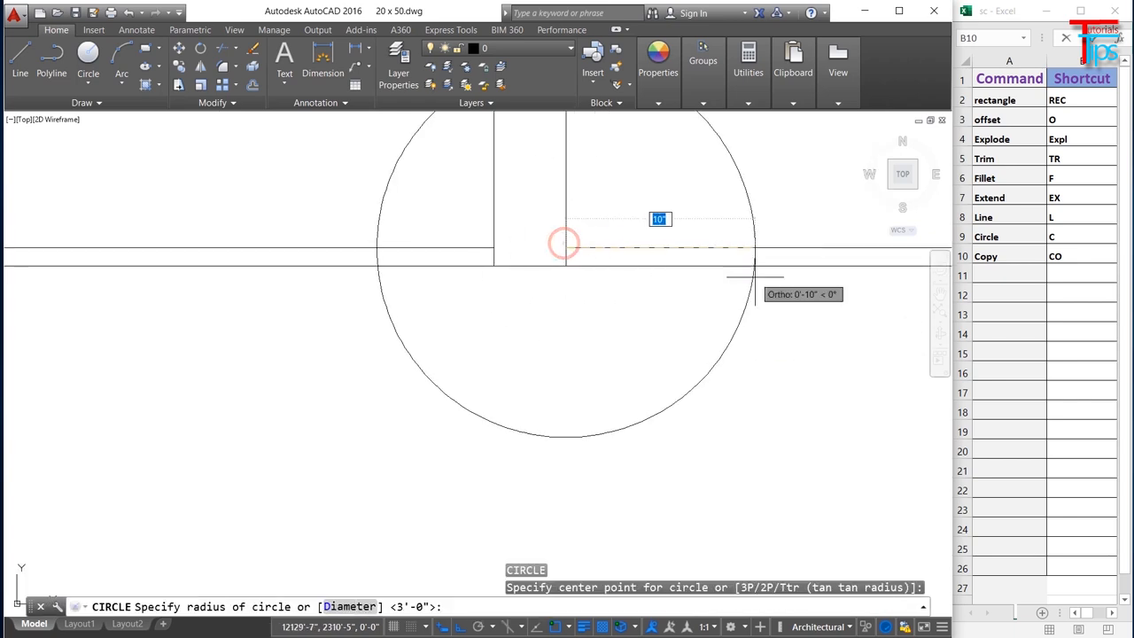
text(36)
key(Return)
scroll(758, 278, down, 4)
key(Escape)
key(Escape)
key(Escape)
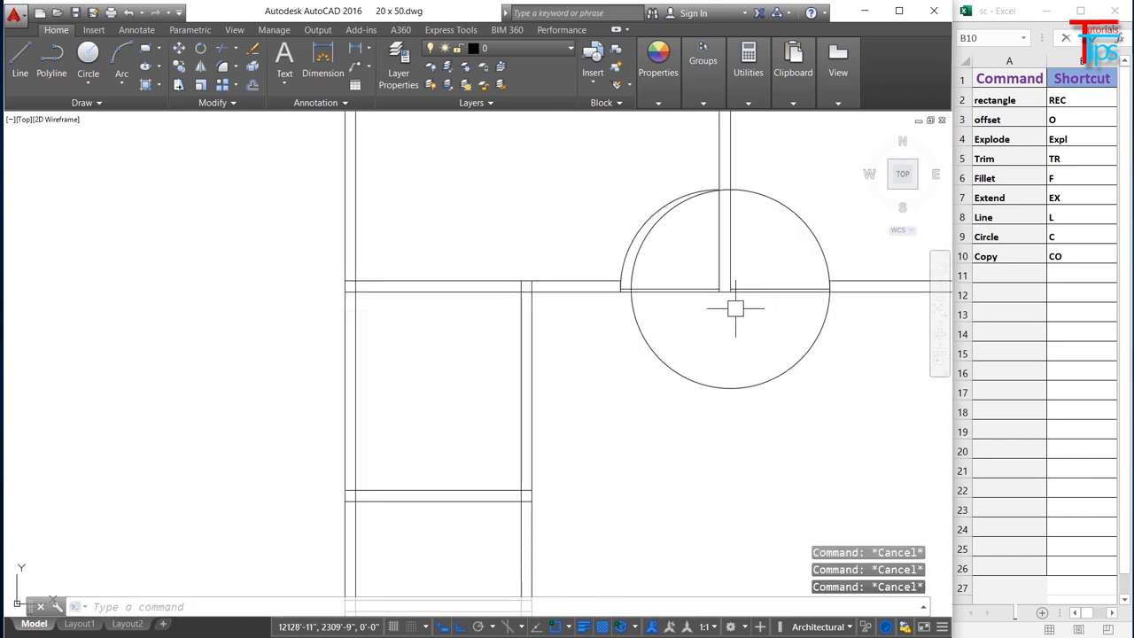
- Trim the new circle to the kitchen door's quarter arc and delete its leftover arc on the bedroom side
key(Return)
key(Return)
scroll(735, 213, up, 4)
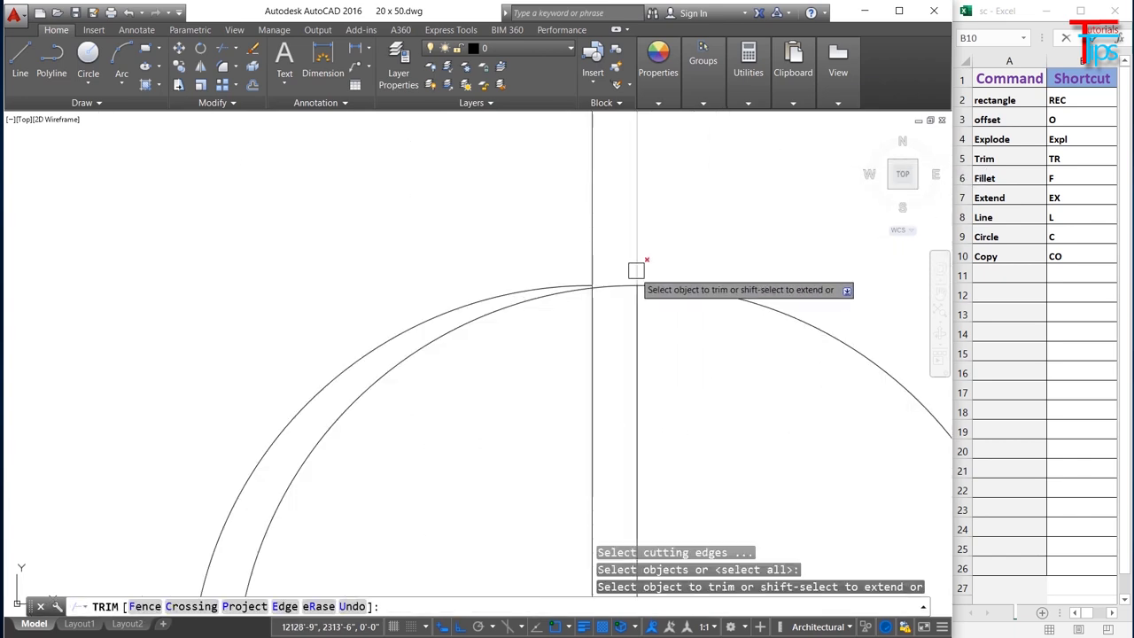
scroll(622, 280, down, 3)
click(689, 398)
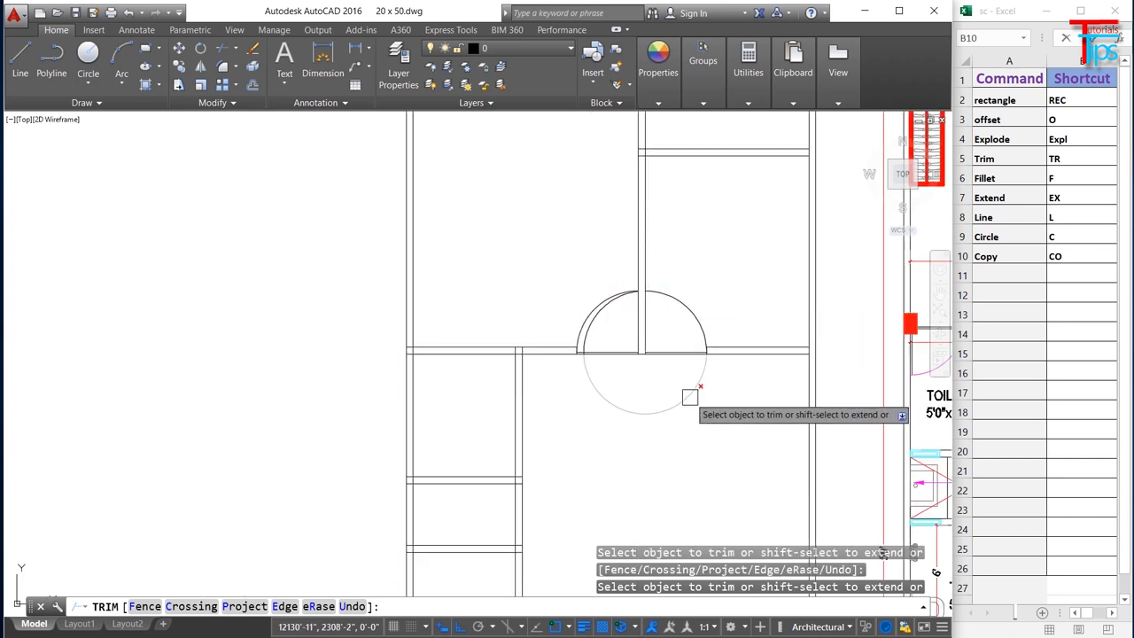
key(Escape)
click(586, 336)
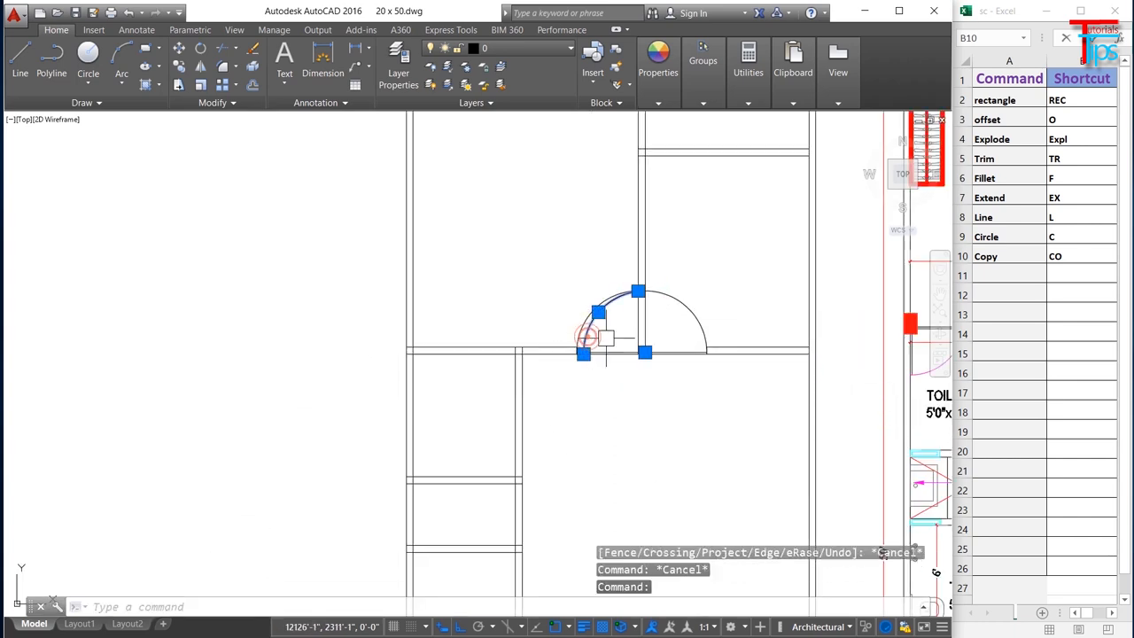
key(Delete)
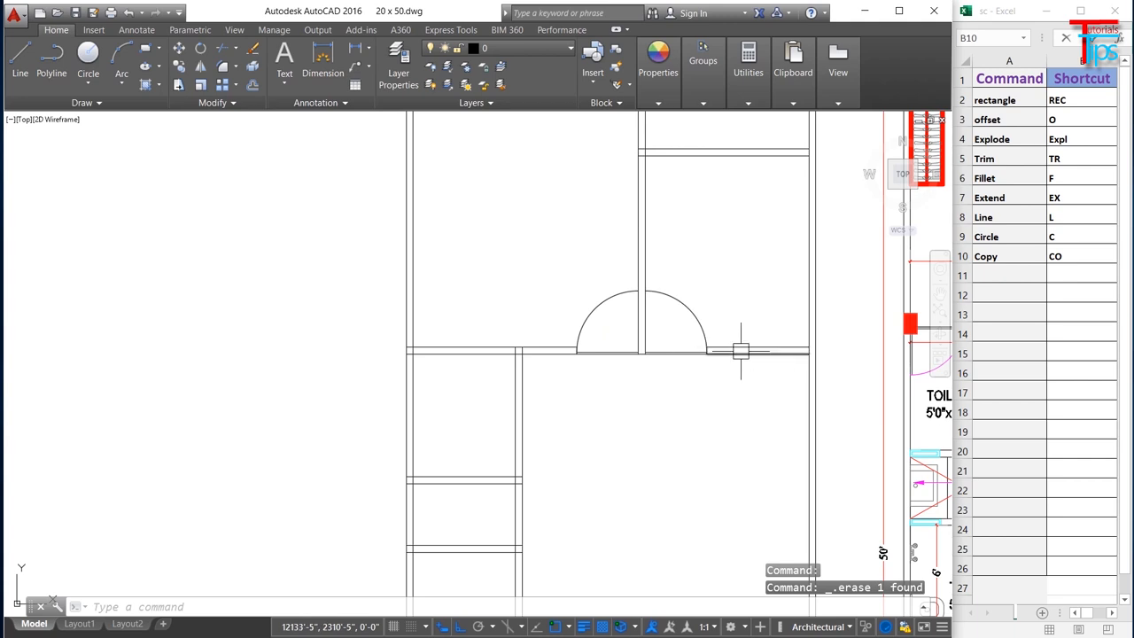
- Switch to the Excel command list and select the commands and shortcuts from rectangle to Copy, A2:B10
scroll(706, 332, down, 4)
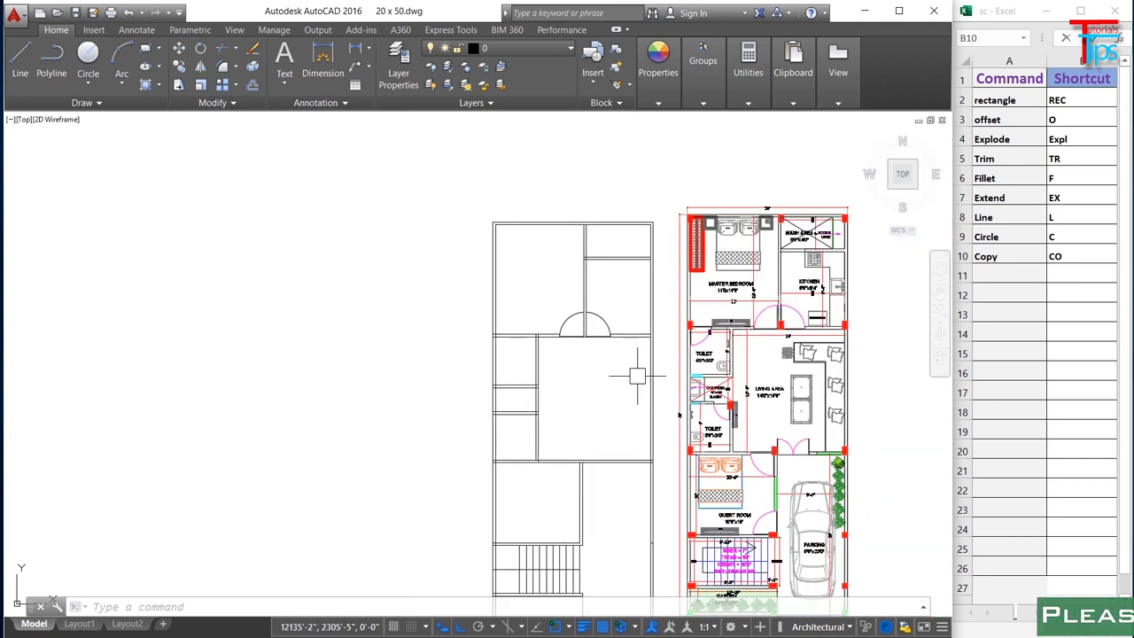
middle_drag(635, 370, 617, 305)
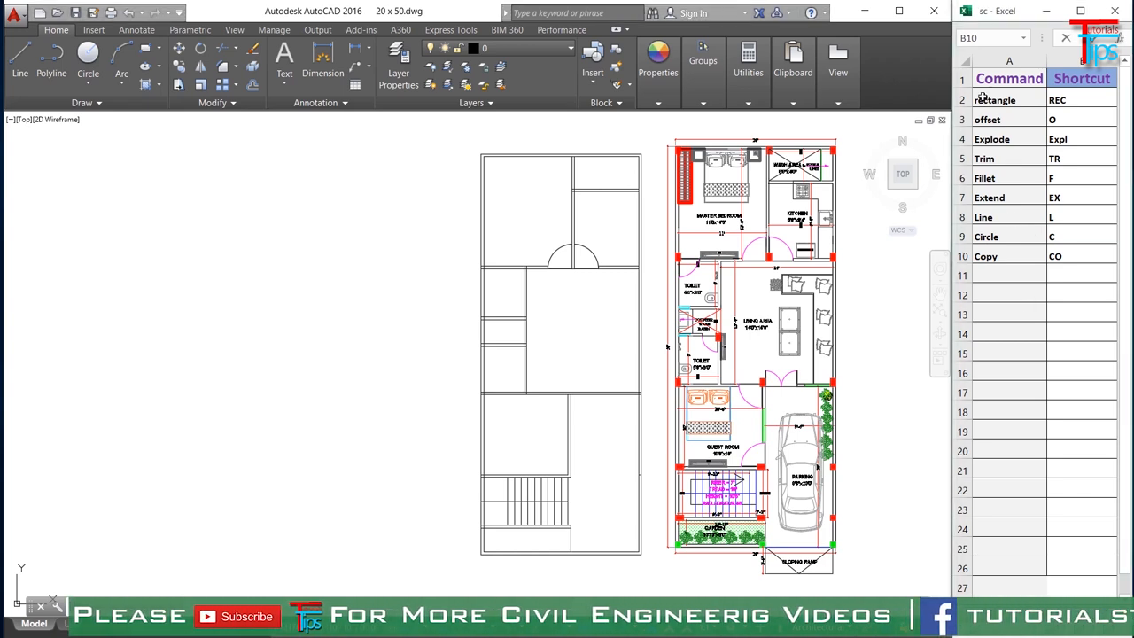
drag(985, 100, 1055, 255)
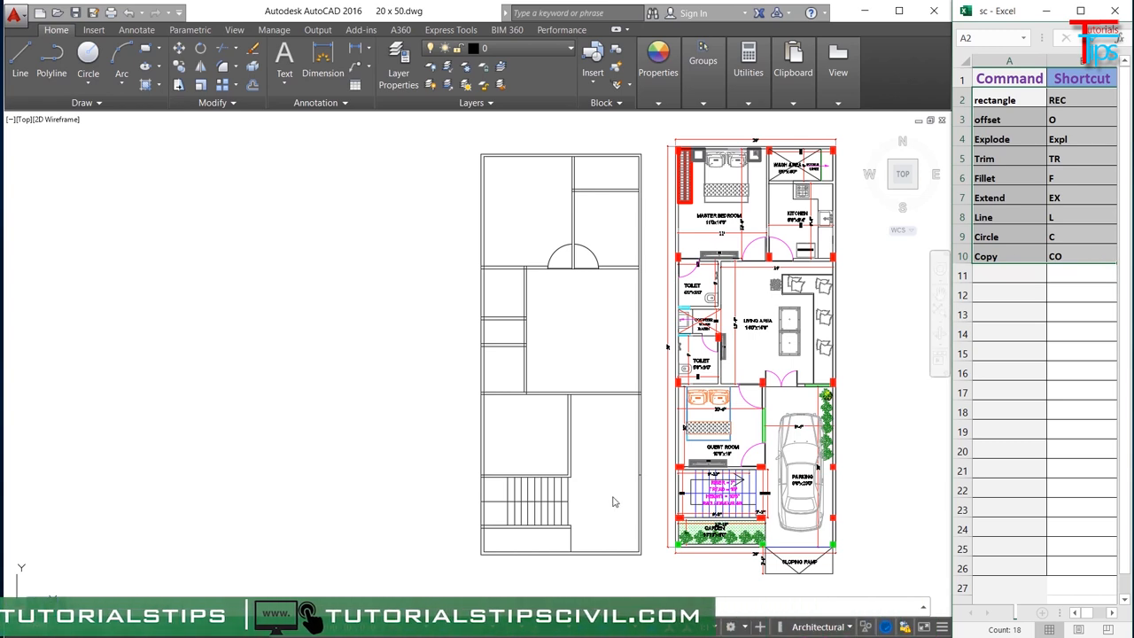
- Back in AutoCAD, trim the overlapping lines where the kitchen and wash area wall meets the bedroom partition
scroll(600, 469, up, 8)
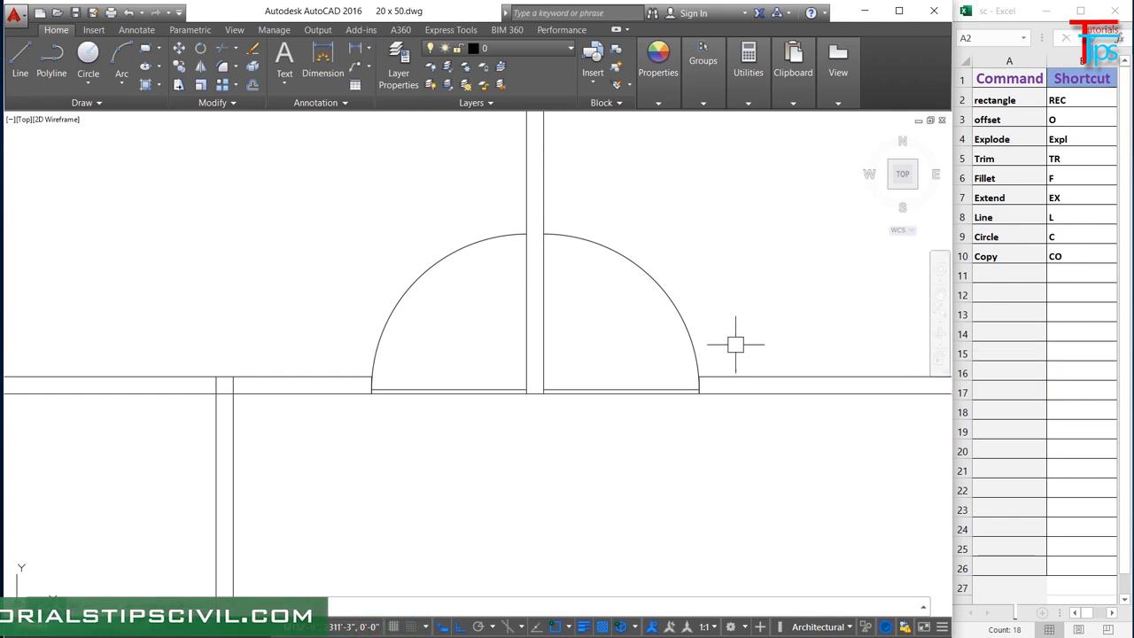
scroll(758, 356, down, 8)
mouse_move(792, 382)
middle_down()
mouse_move(629, 343)
mouse_move(527, 297)
middle_up()
scroll(527, 298, up, 4)
mouse_move(518, 368)
middle_down()
mouse_move(571, 438)
mouse_move(574, 507)
middle_up()
scroll(520, 317, up, 5)
key(Escape)
key(Escape)
key(Escape)
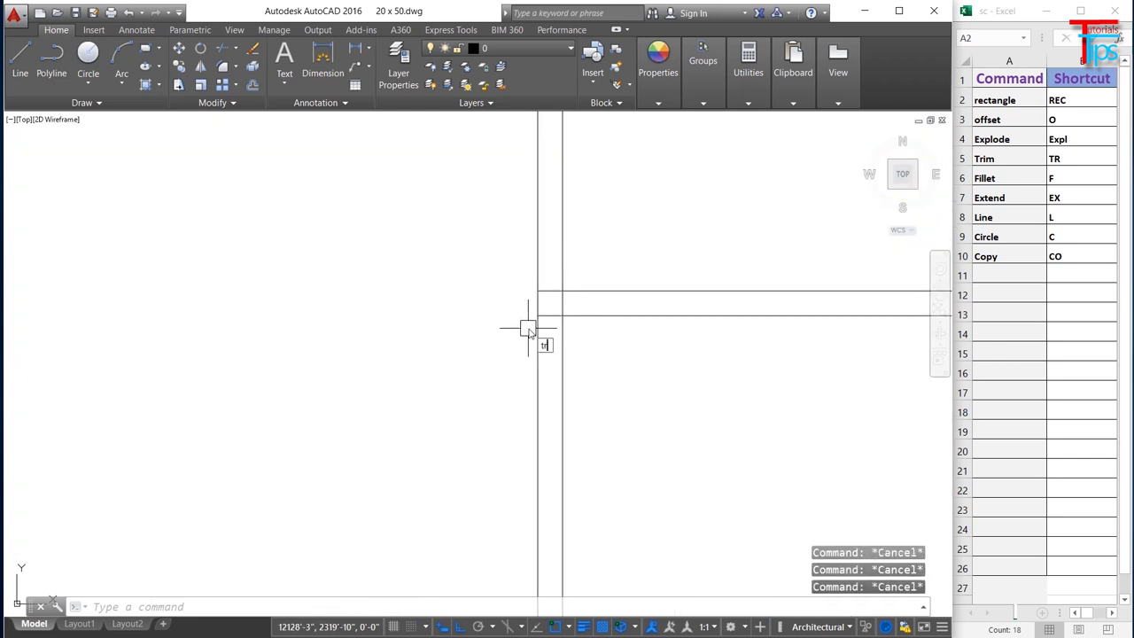
key(Return)
key(Return)
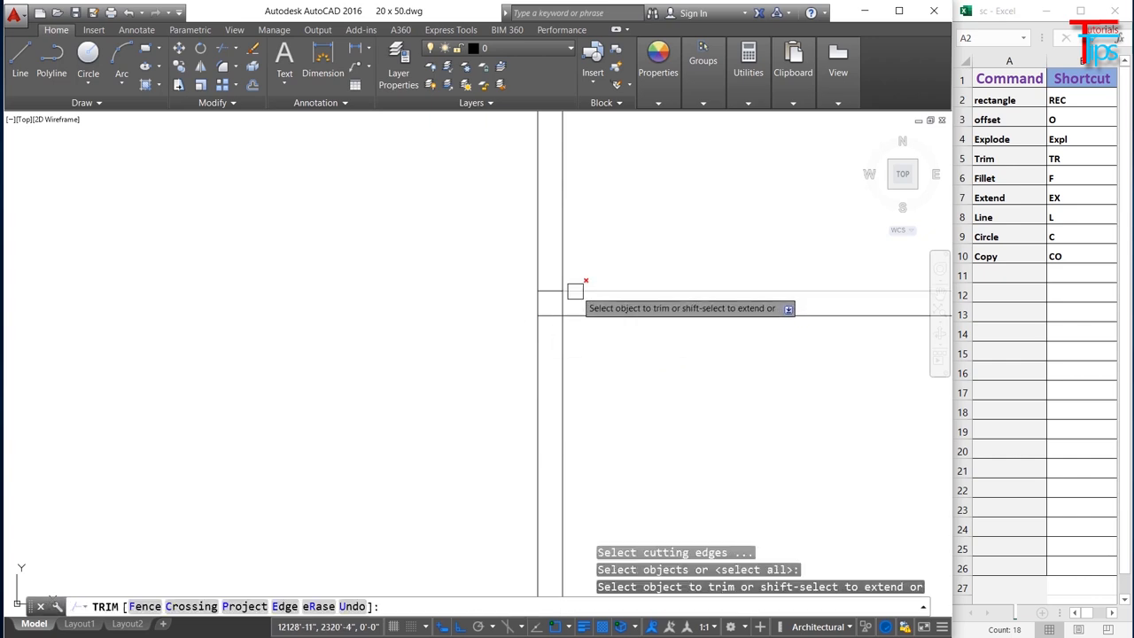
click(552, 297)
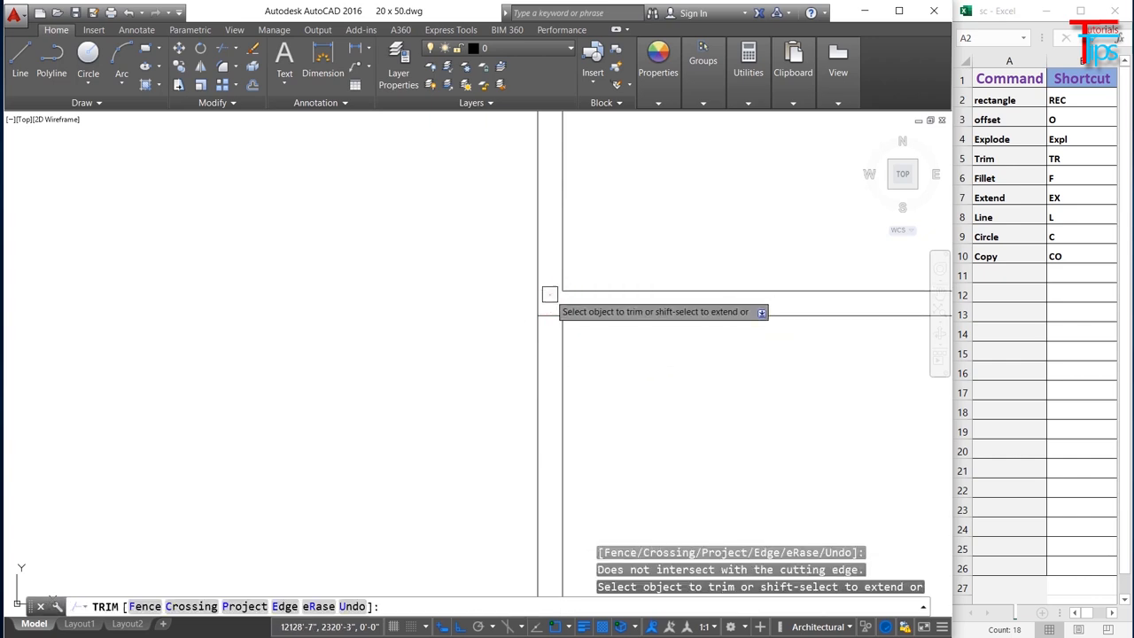
click(549, 316)
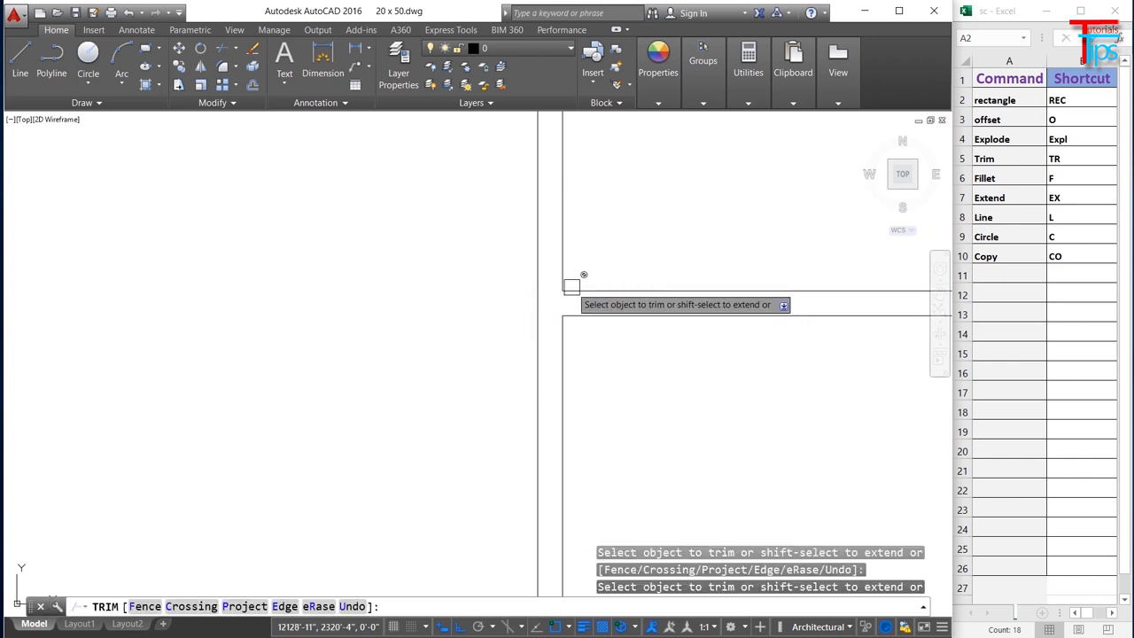
- Trim the overlapping lines at further wall junctions, including where the wall between living area and parking meets the outer wall
scroll(567, 325, down, 3)
scroll(572, 328, up, 3)
scroll(488, 431, down, 3)
scroll(344, 325, up, 5)
click(475, 310)
click(465, 389)
scroll(491, 282, down, 5)
middle_drag(346, 322, 742, 393)
scroll(749, 395, up, 5)
click(393, 334)
scroll(392, 334, down, 4)
scroll(468, 334, up, 3)
click(696, 341)
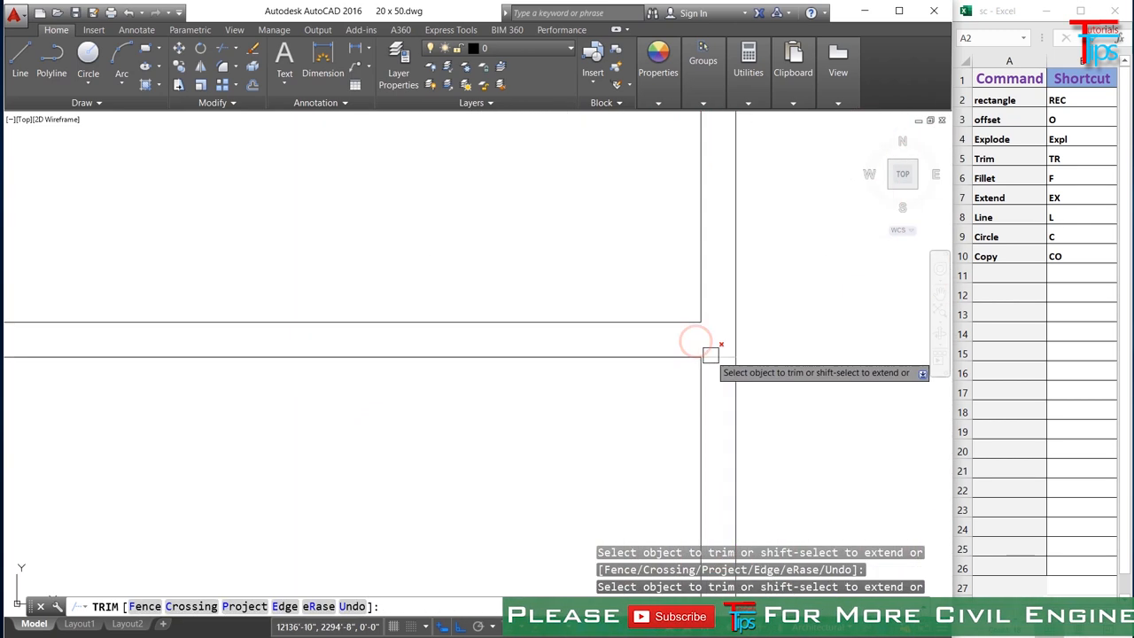
- Trim the line stubs at the lower wall junctions, including the stair's middle line inside the outer wall
scroll(354, 390, down, 5)
scroll(125, 403, up, 8)
click(326, 302)
scroll(288, 390, down, 3)
click(225, 248)
click(217, 344)
scroll(325, 532, down, 7)
click(317, 437)
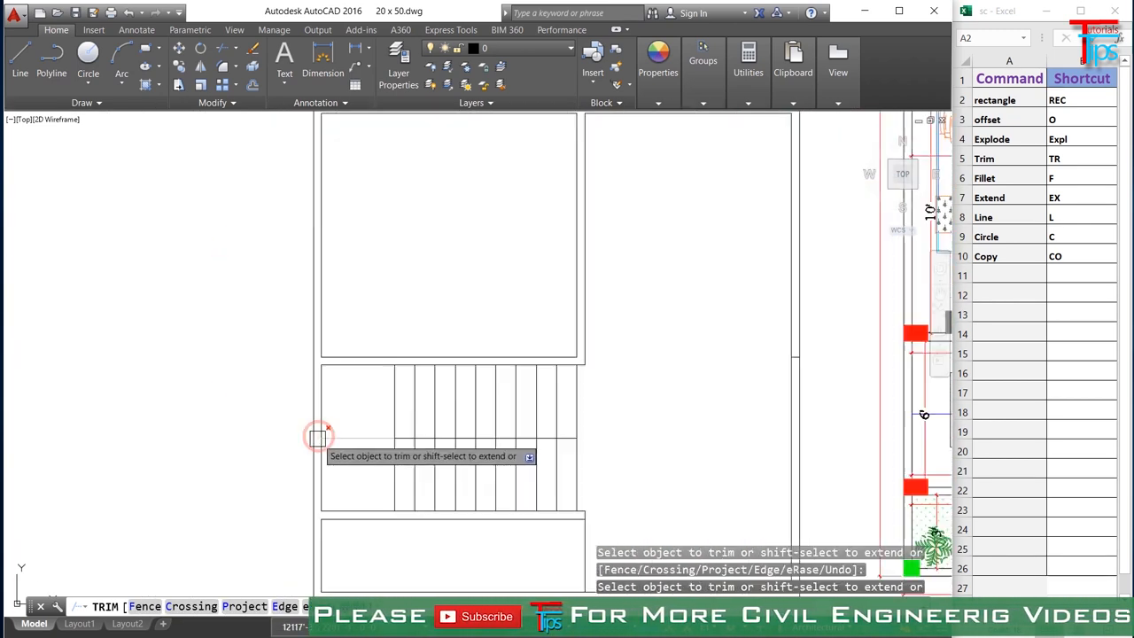
- Compare the trimmed wall junctions with the reference plan and inspect the wash basin bay between the toilets
scroll(317, 437, down, 4)
scroll(435, 380, up, 4)
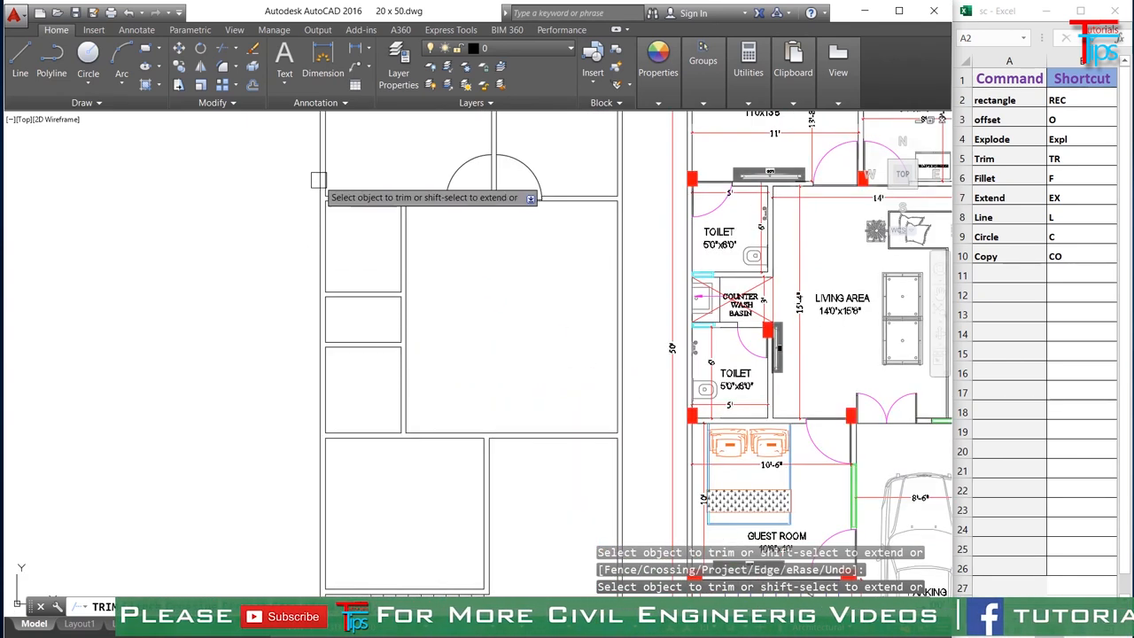
scroll(337, 188, up, 2)
scroll(341, 208, down, 2)
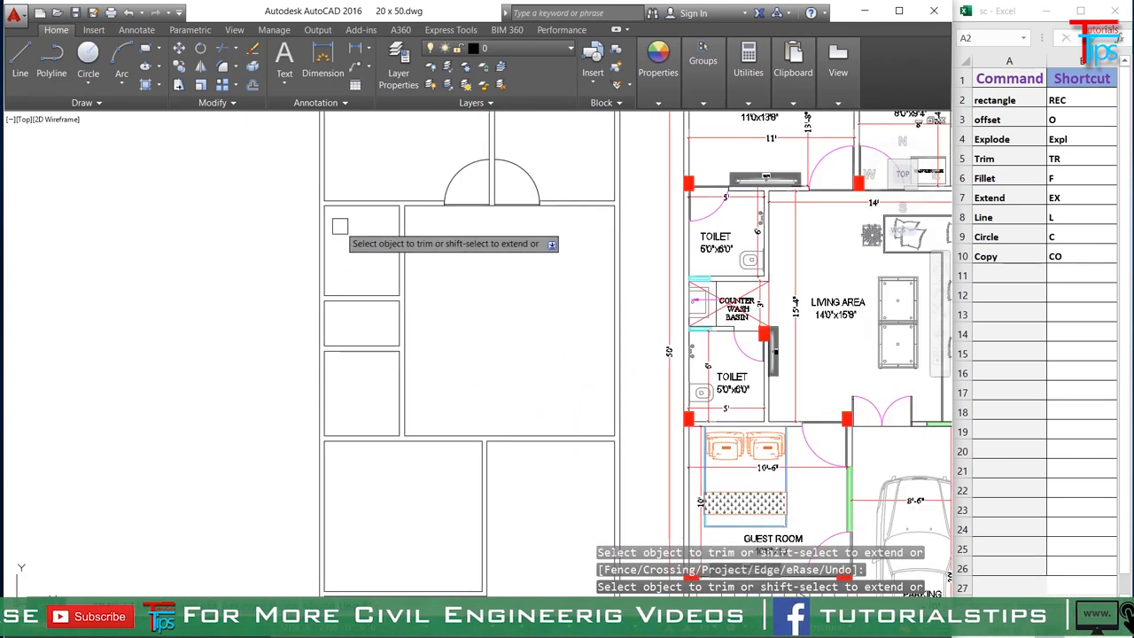
scroll(451, 264, down, 3)
scroll(460, 298, up, 2)
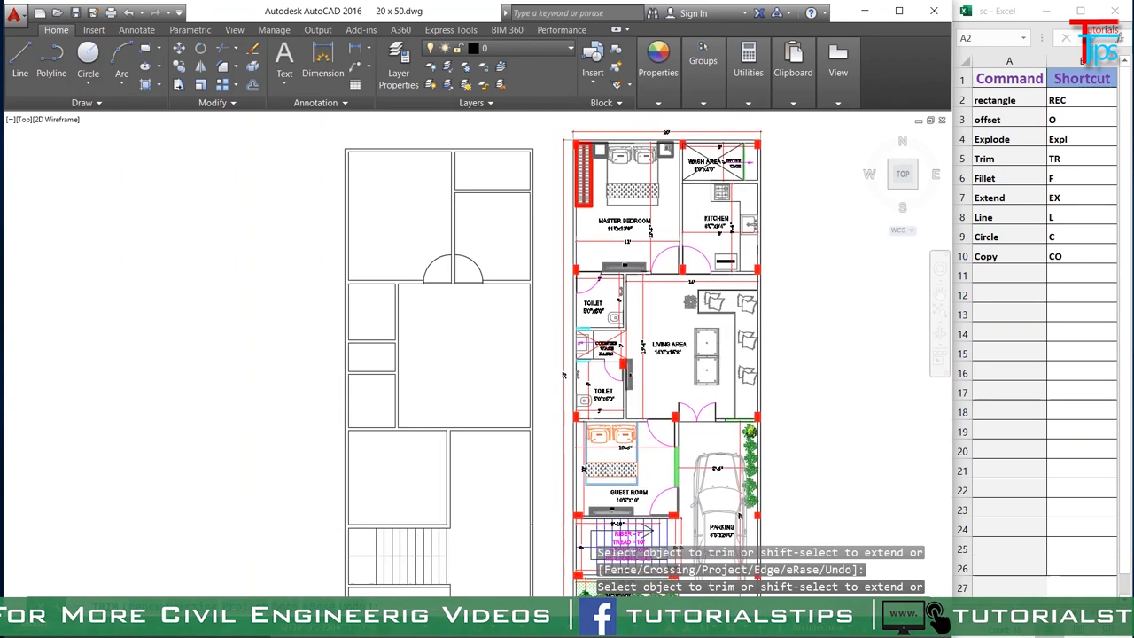
scroll(367, 357, up, 2)
scroll(405, 354, up, 3)
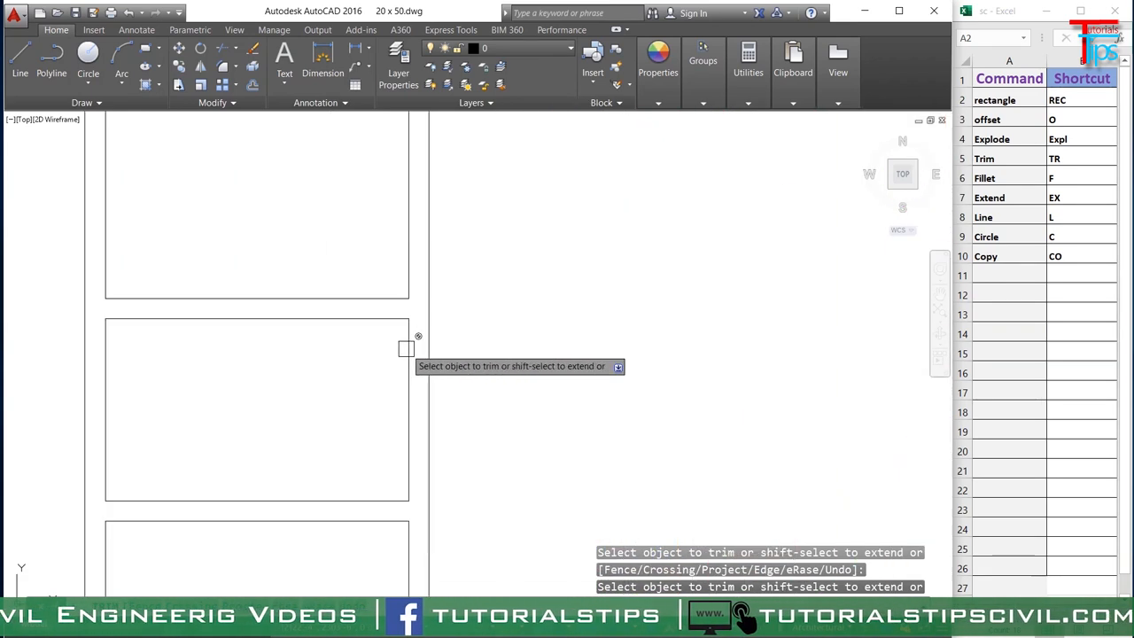
key(Escape)
key(Escape)
key(Escape)
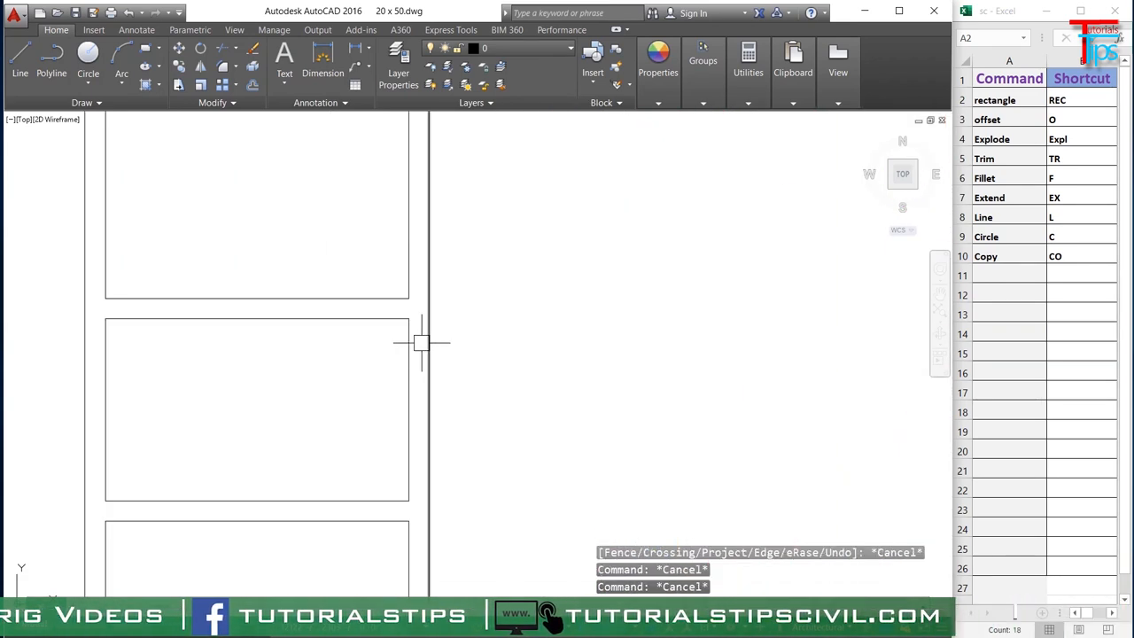
text(l)
key(Return)
key(Escape)
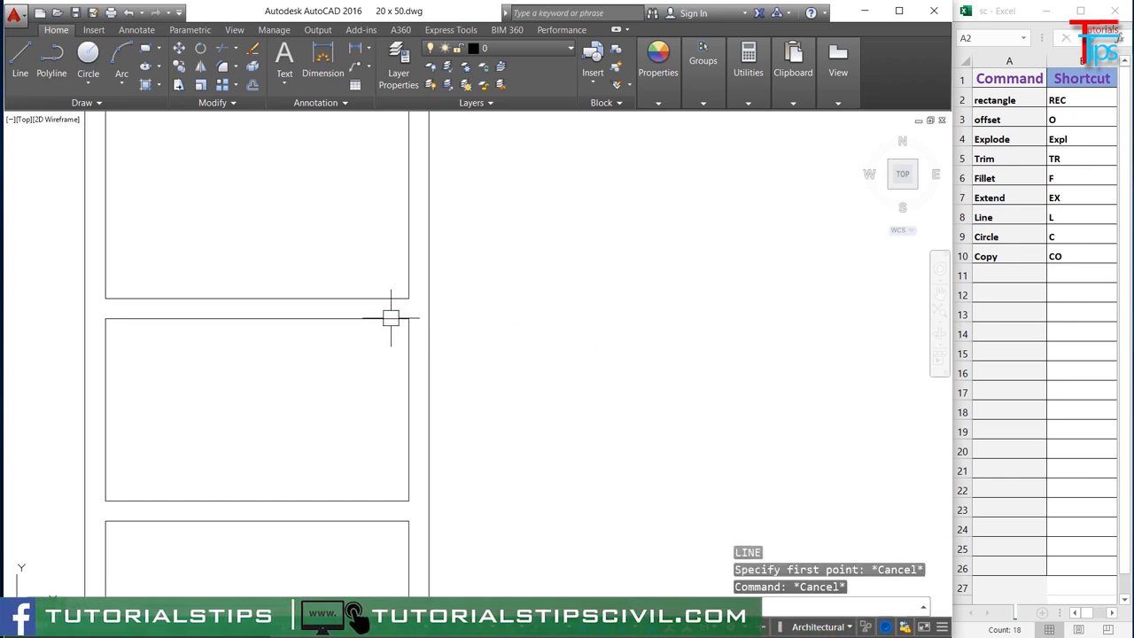
- Stretch the wash basin bay's upper wall line across the partition to its living-area face
click(391, 318)
click(409, 319)
click(428, 318)
key(Return)
key(Escape)
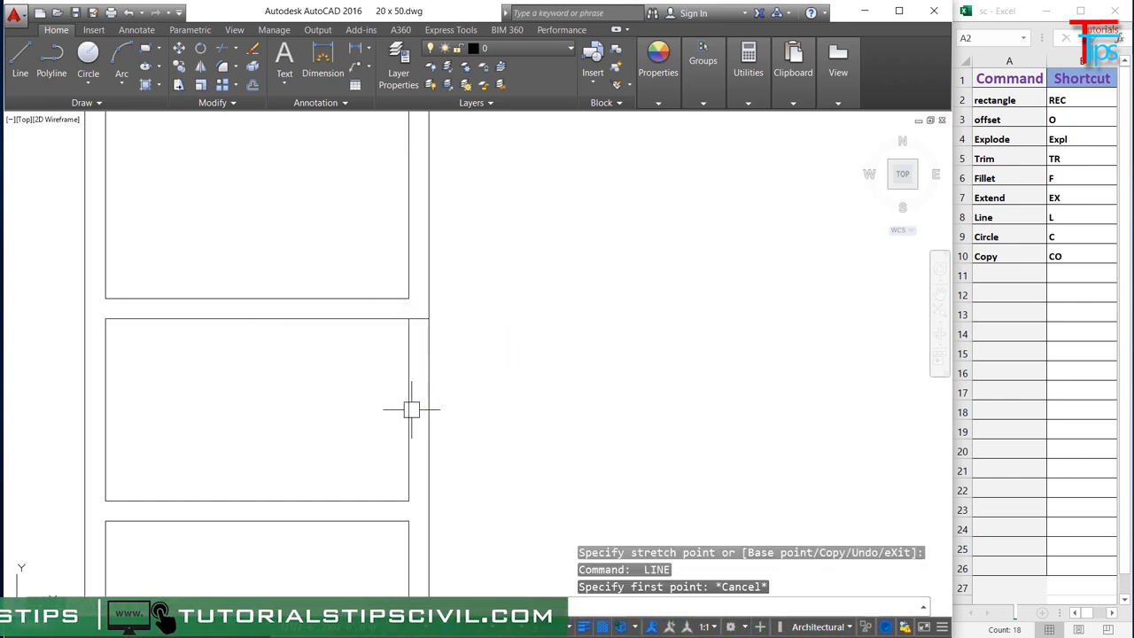
key(Escape)
- Stretch the wash basin bay's lower wall line 4" across the partition to its living-area face
click(375, 501)
click(409, 500)
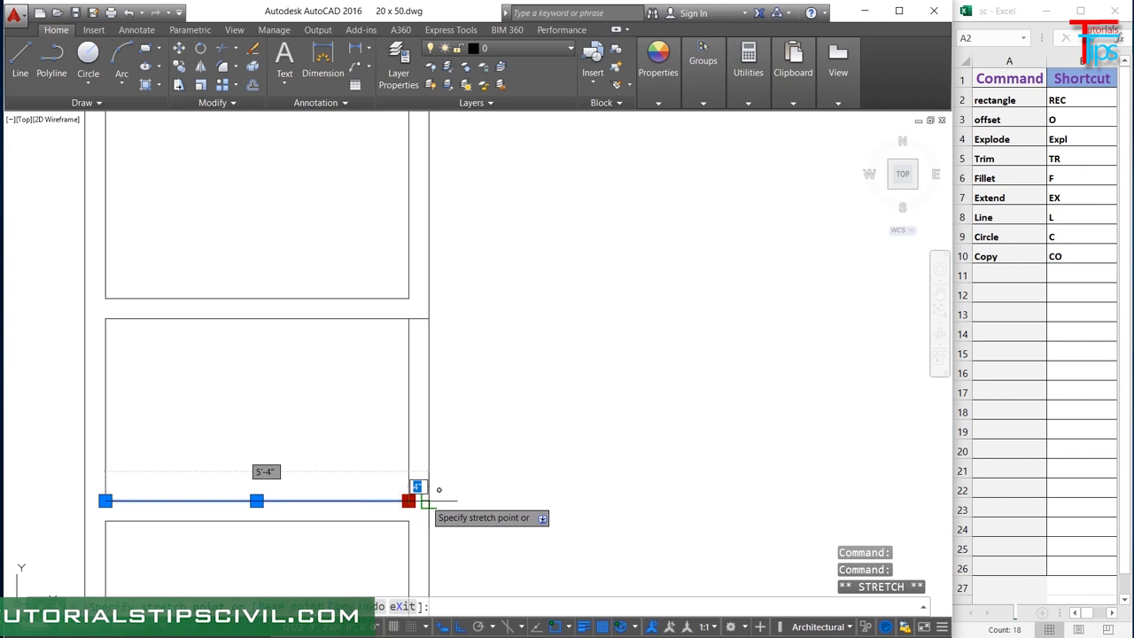
key(Escape)
key(Escape)
key(Escape)
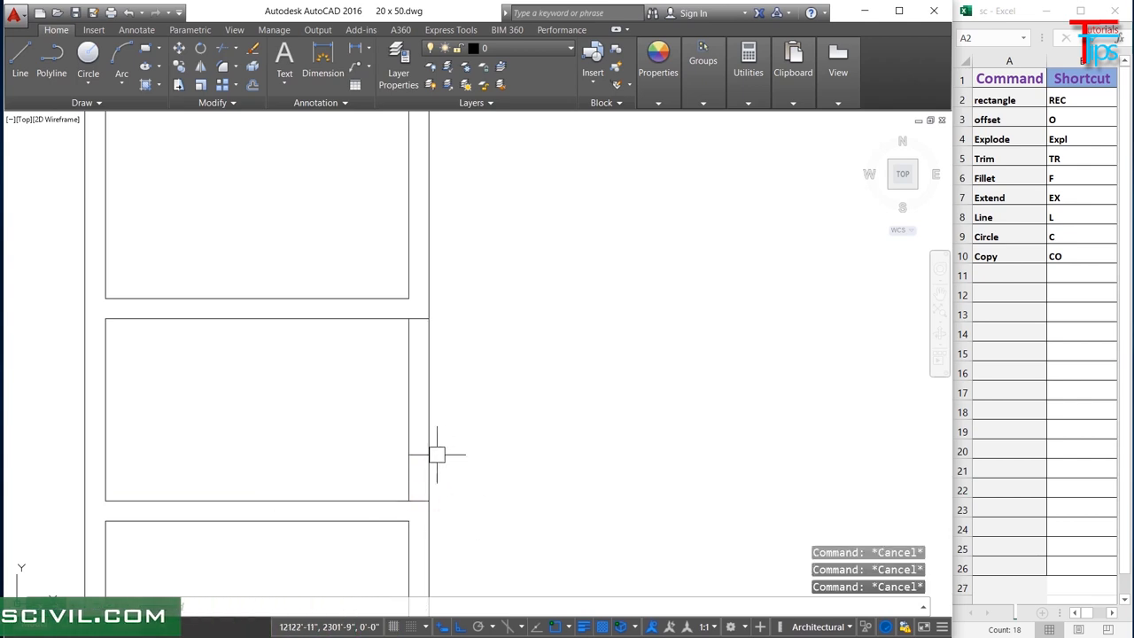
- Open the wash basin bay by trimming the partition's living-area face between the stretched lines and deleting its inner face line
text(tr)
key(Return)
key(Return)
key(Escape)
click(408, 409)
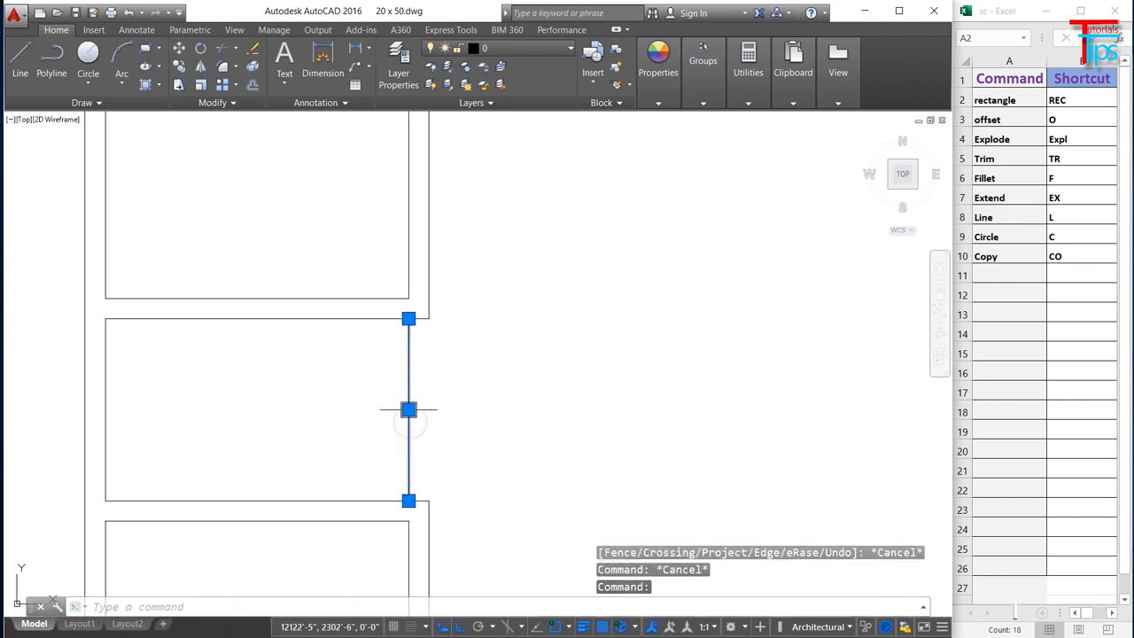
key(Escape)
scroll(398, 399, down, 5)
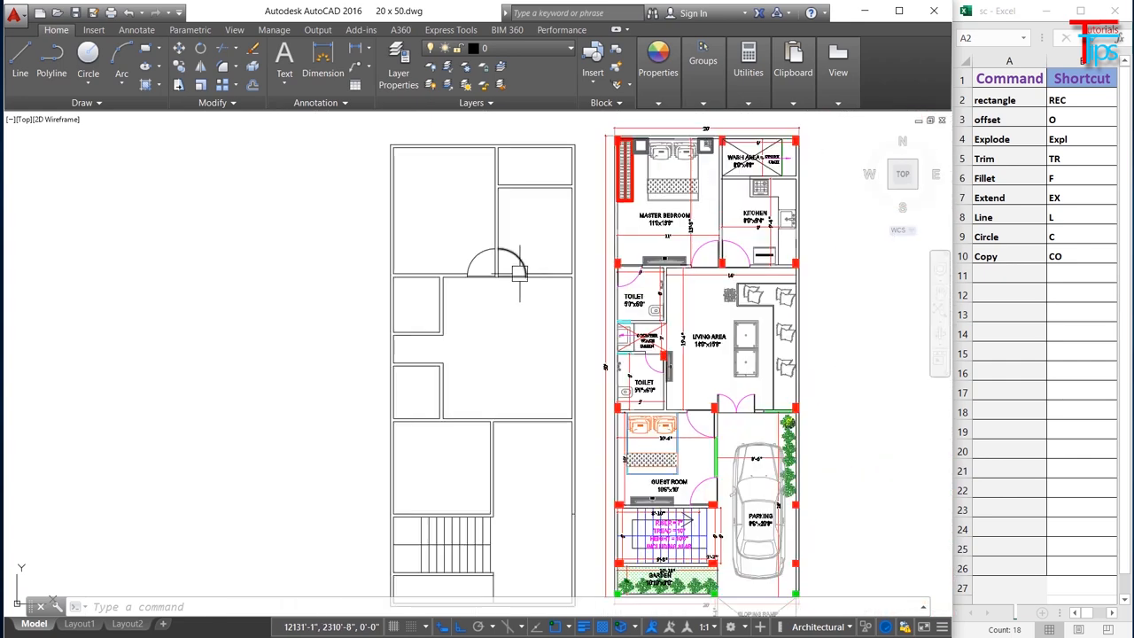